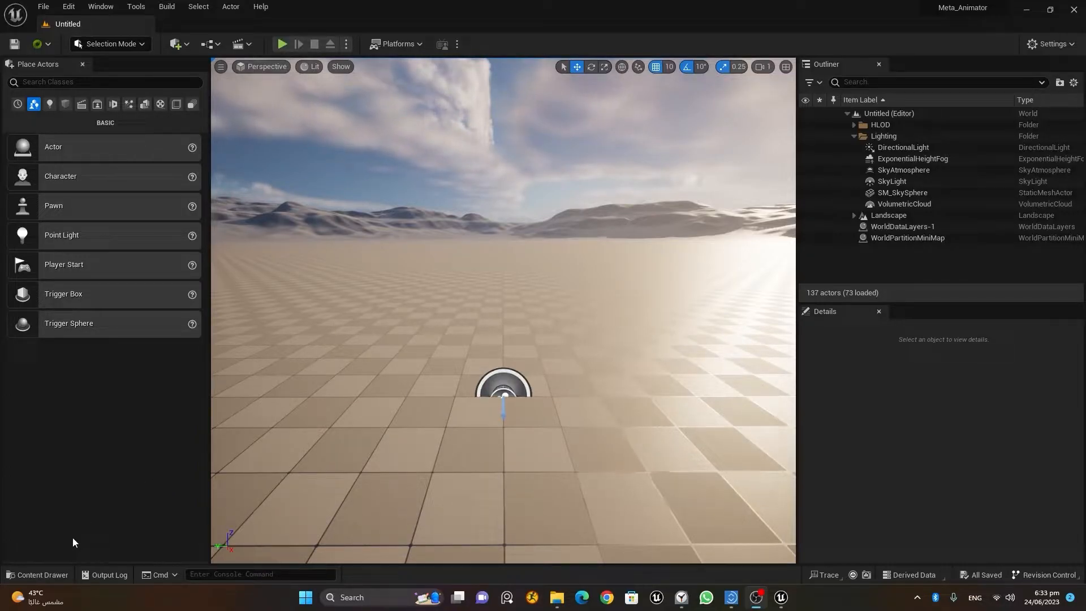
Open Quixel Bridge and show the My MetaHumans collection
left_click(180, 45)
left_click(215, 87)
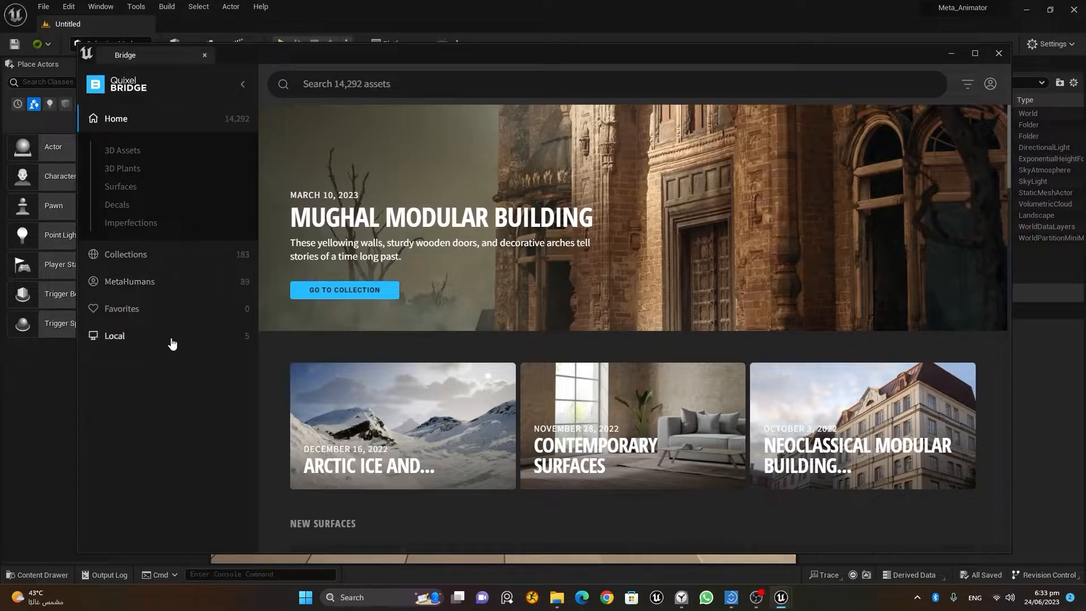
left_click(146, 287)
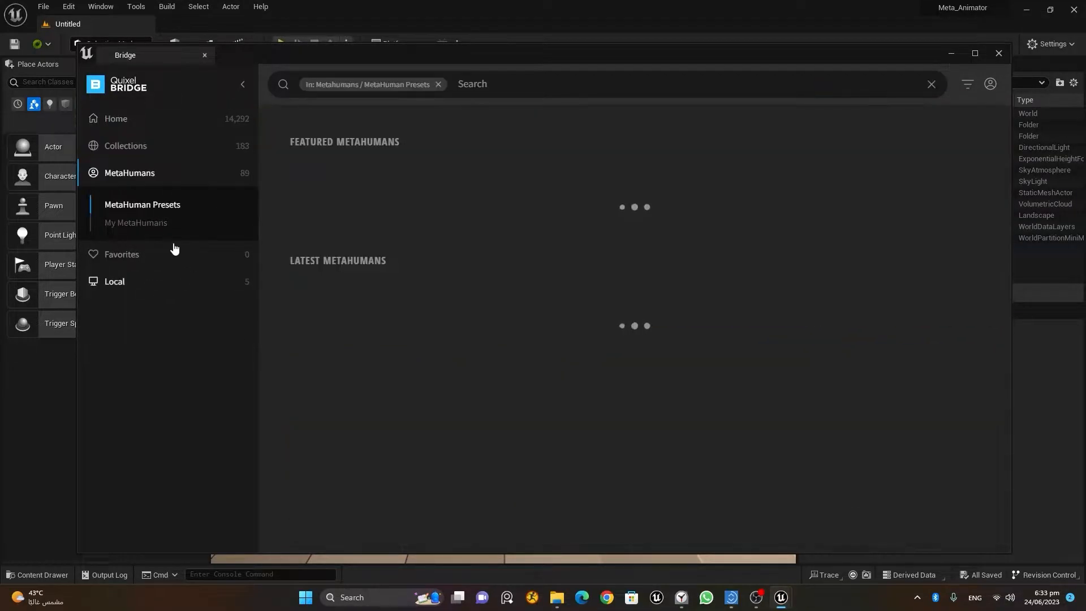
left_click(151, 223)
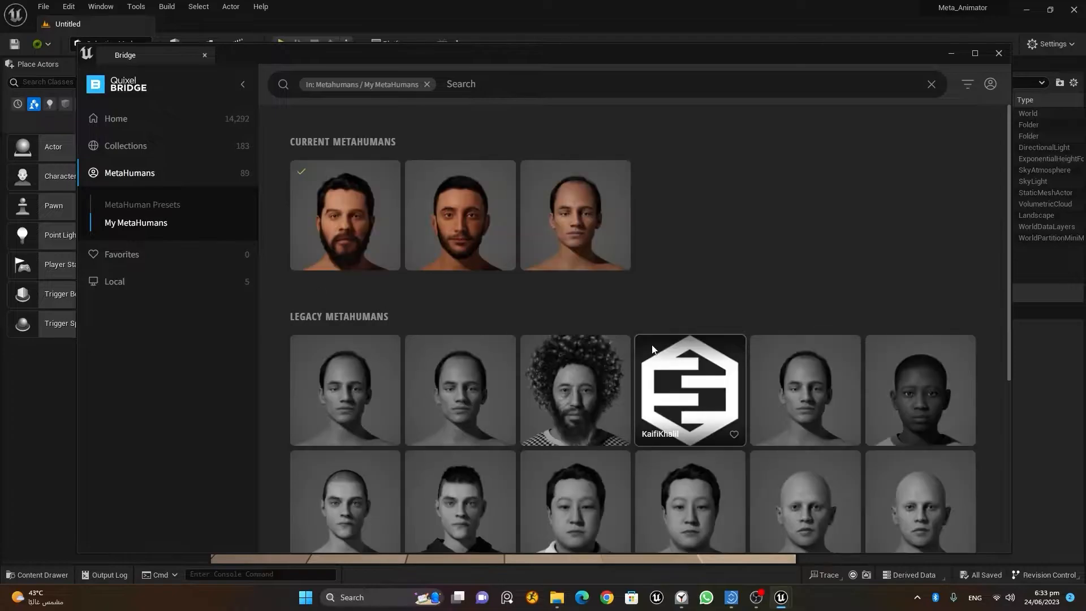
Add the Zee_English MetaHuman to the project at Highest Quality and close Bridge
left_click(332, 234)
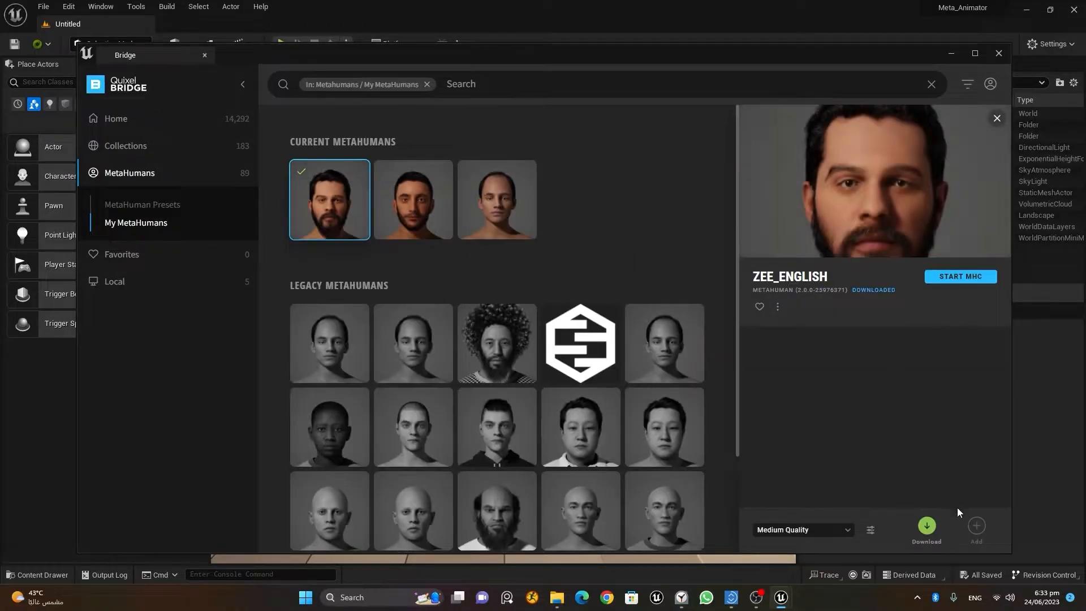
left_click(827, 529)
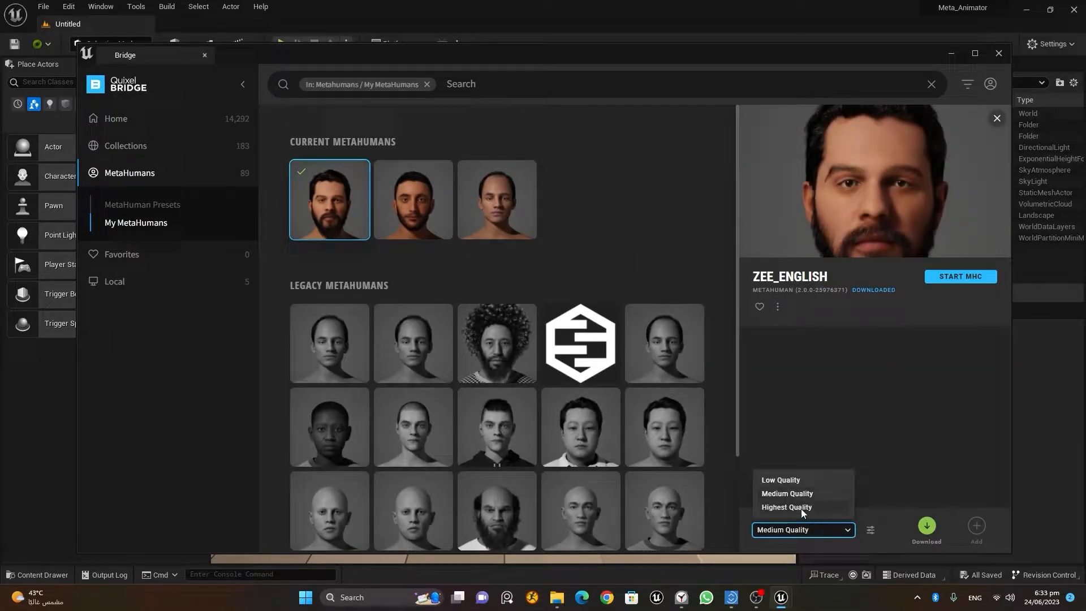
left_click(801, 508)
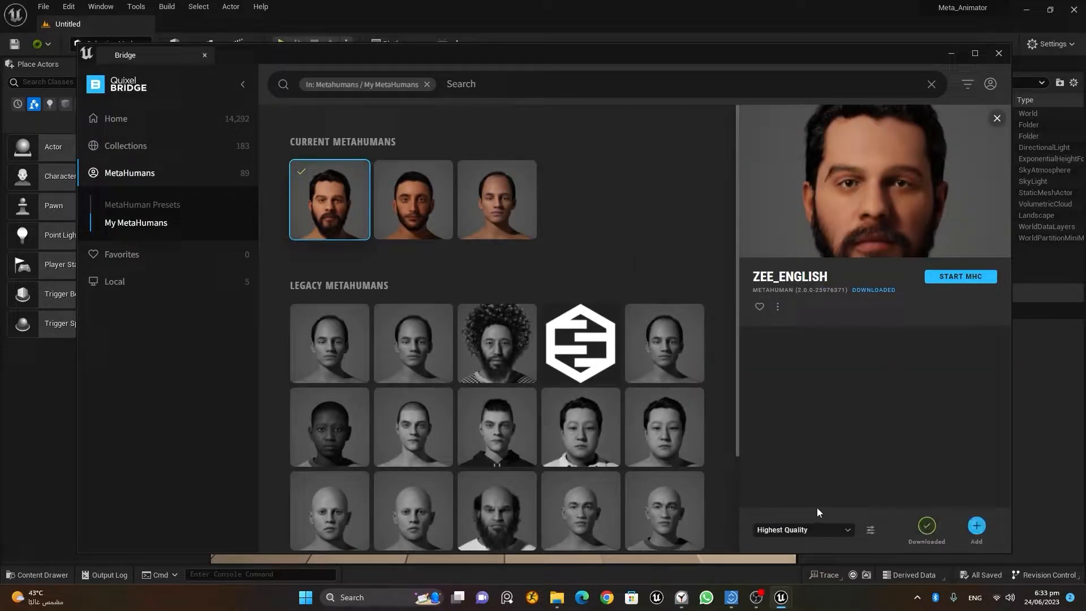
left_click(976, 526)
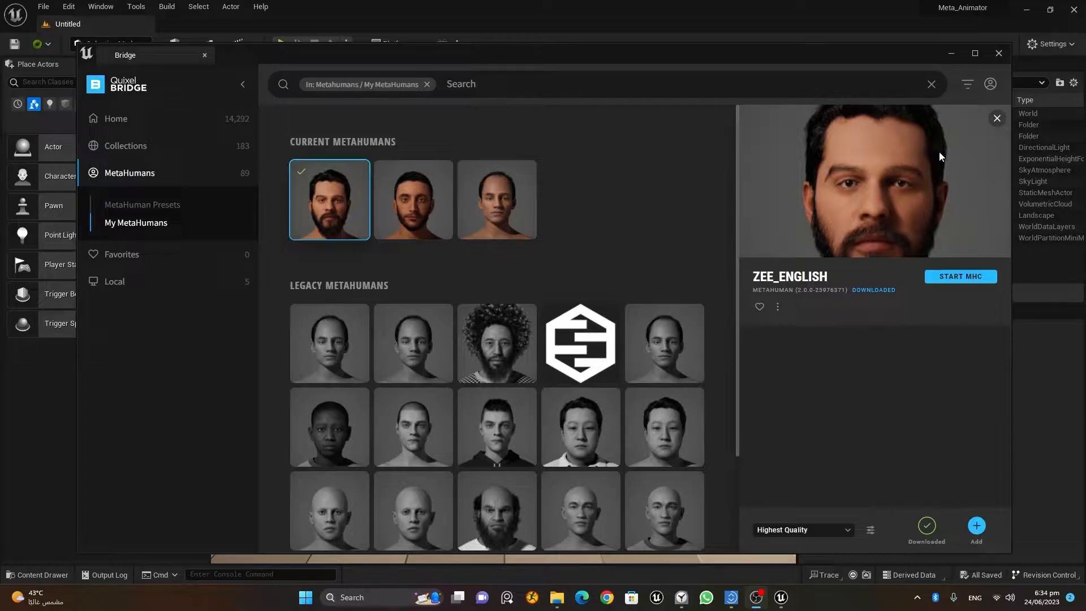
left_click(998, 54)
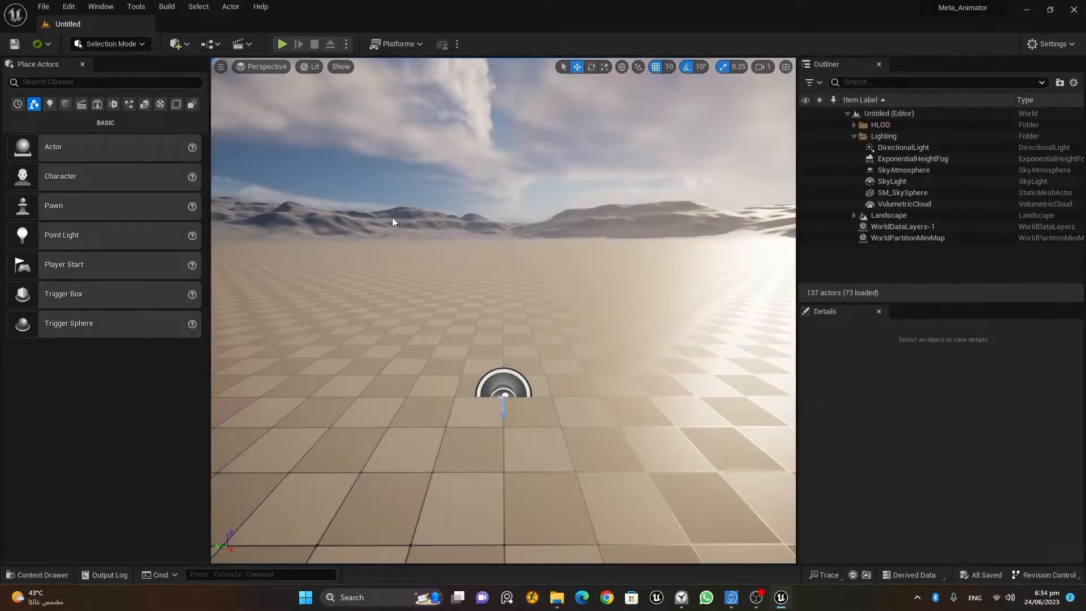
Create a new level from the Basic template
left_click(44, 7)
left_click(79, 36)
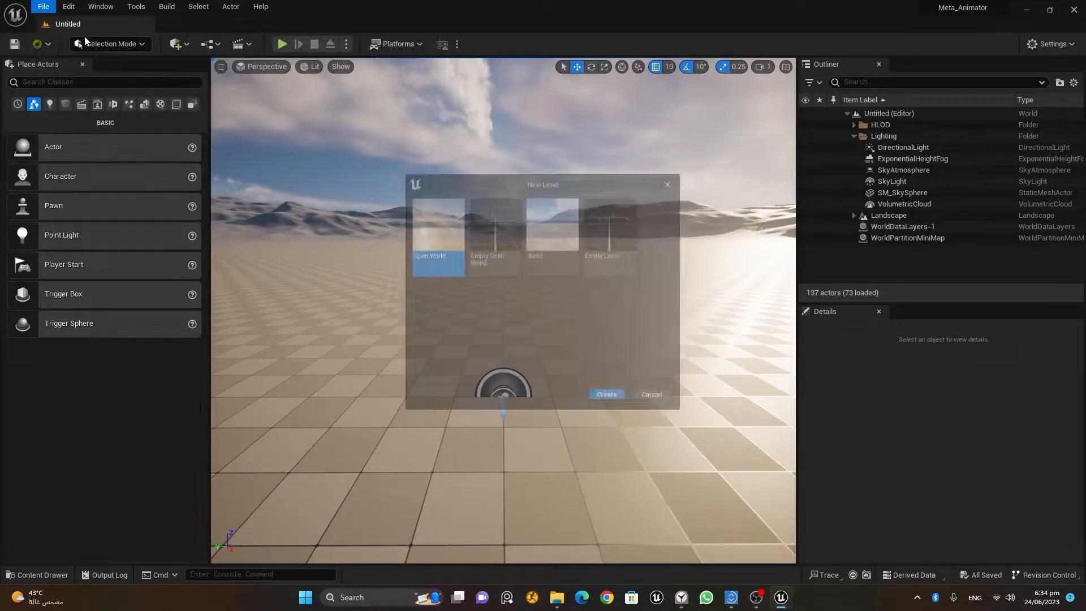
left_click(568, 233)
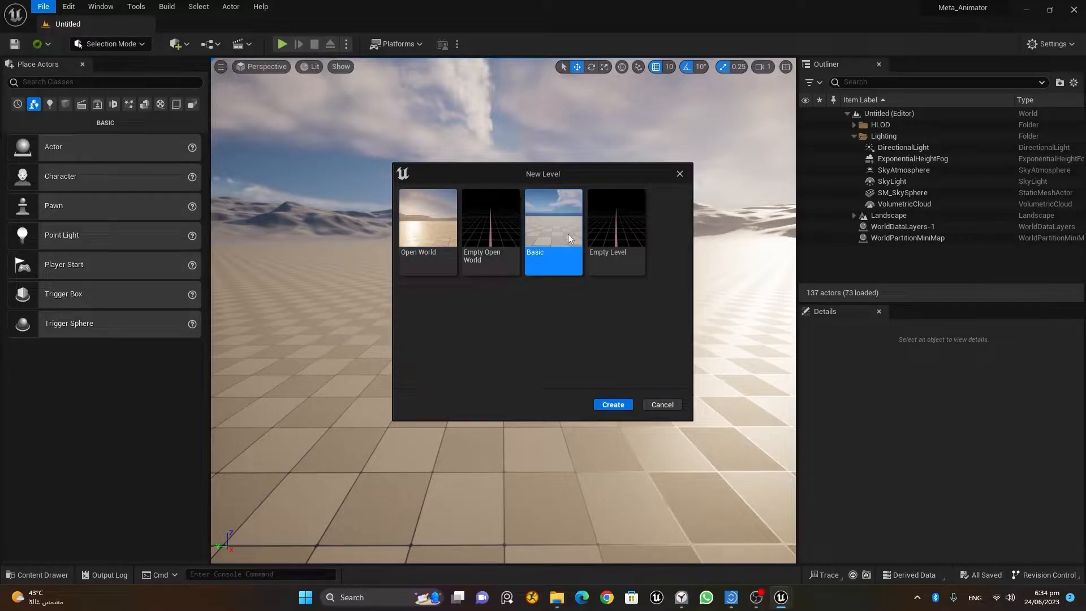
left_click(616, 405)
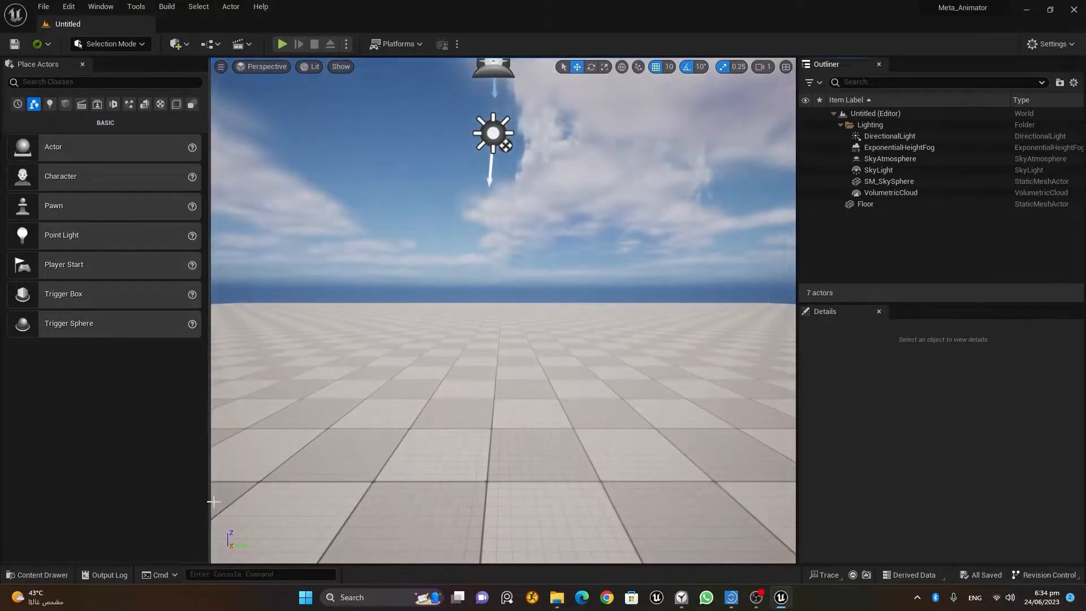
Place the BP_Zee_English blueprint from the MetaHumans/Zee_English content folder into the level
left_click(44, 576)
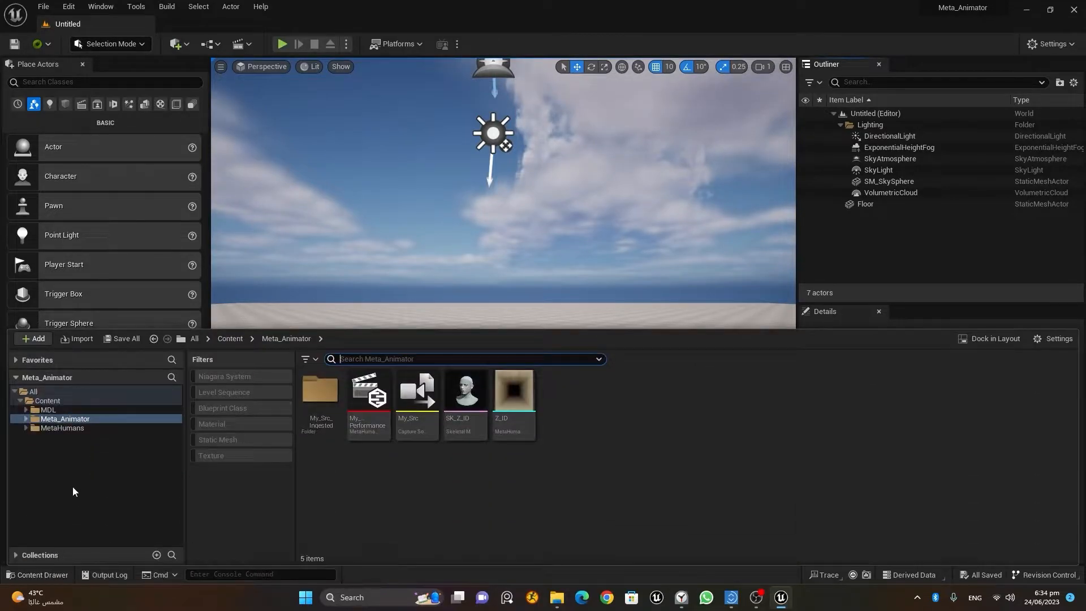
left_click(85, 430)
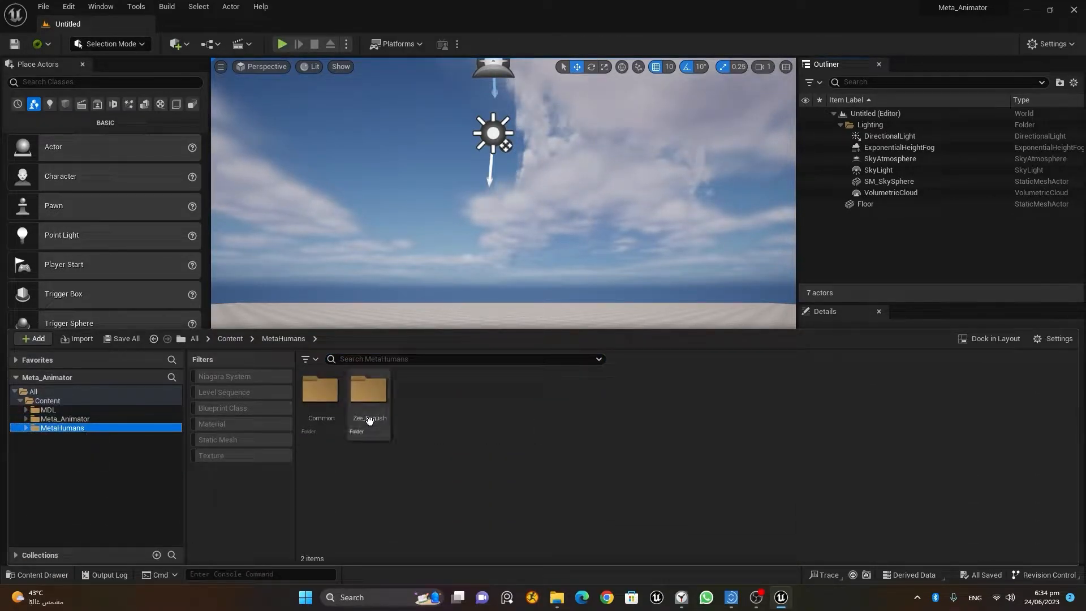
double_click(368, 390)
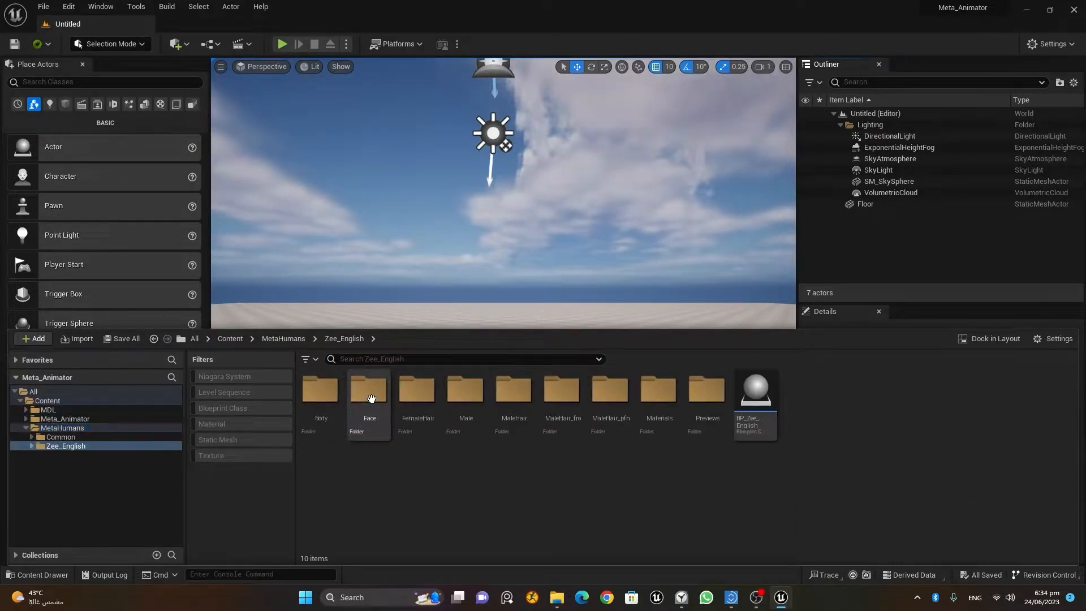
left_click(762, 398)
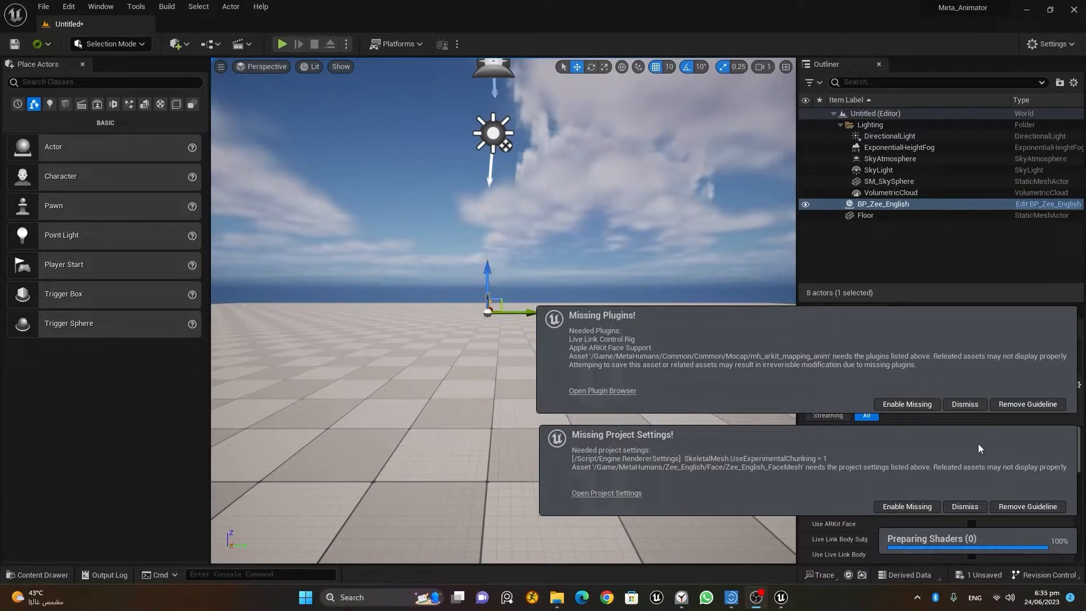
Enable the missing plugins and project settings, and restart the editor without saving the untitled level
left_click(914, 441)
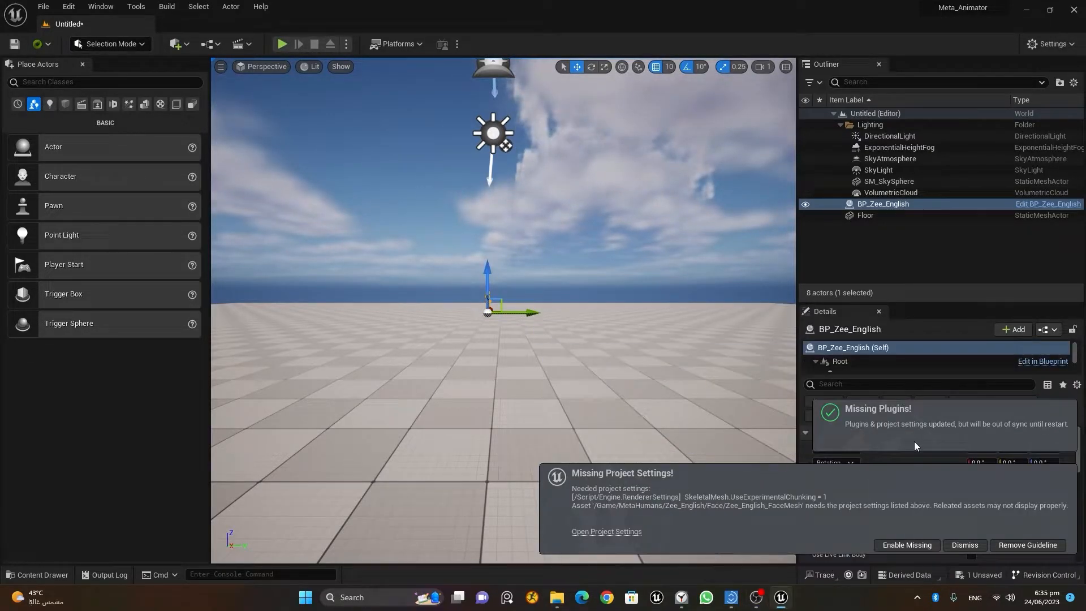
left_click(912, 544)
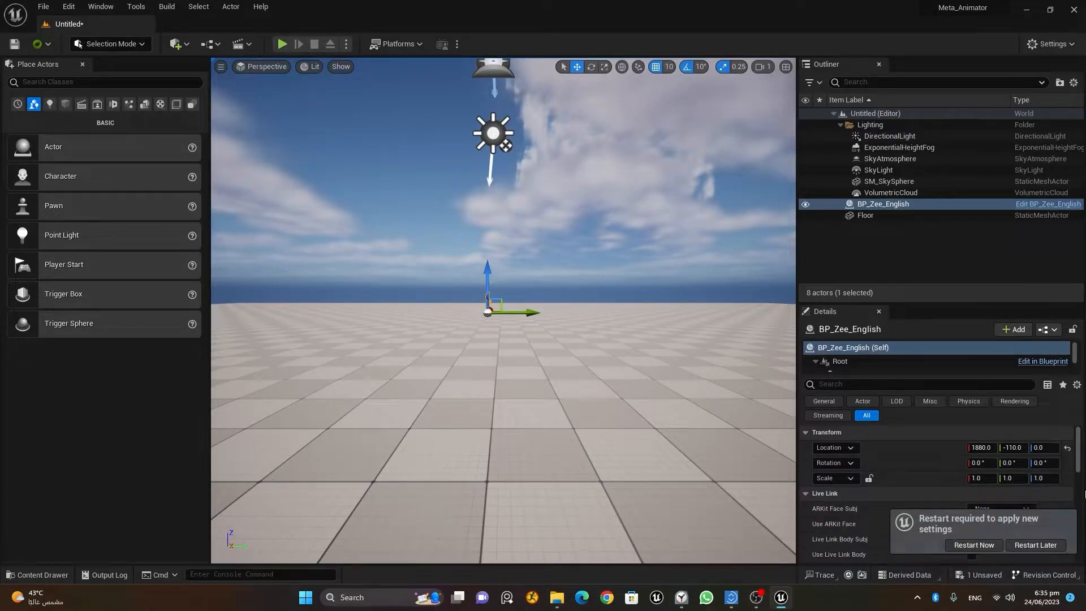
left_click(973, 545)
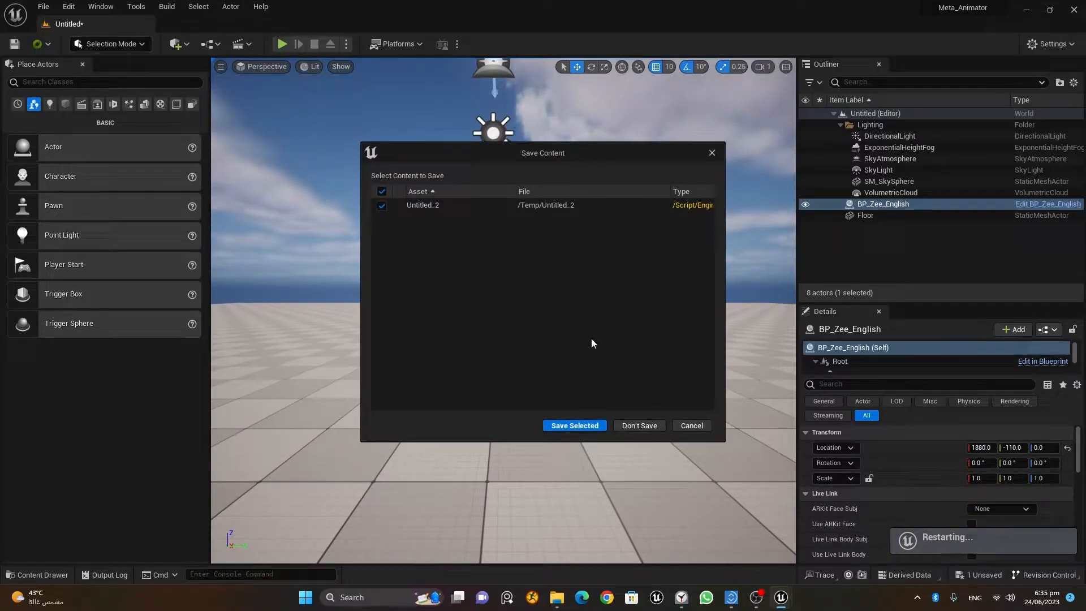
left_click(482, 208)
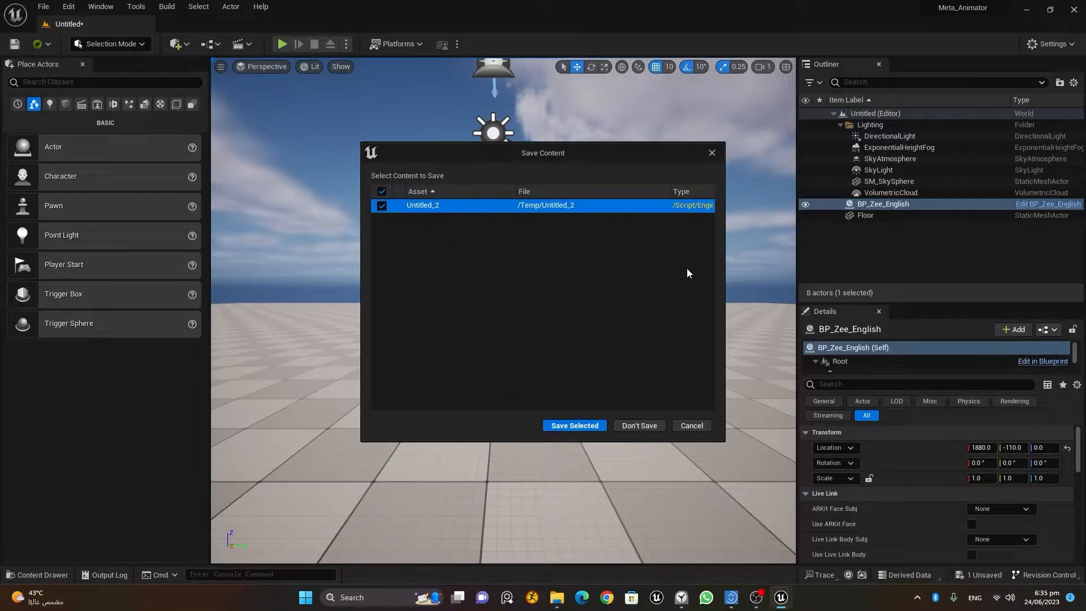
left_click_drag(725, 276, 808, 280)
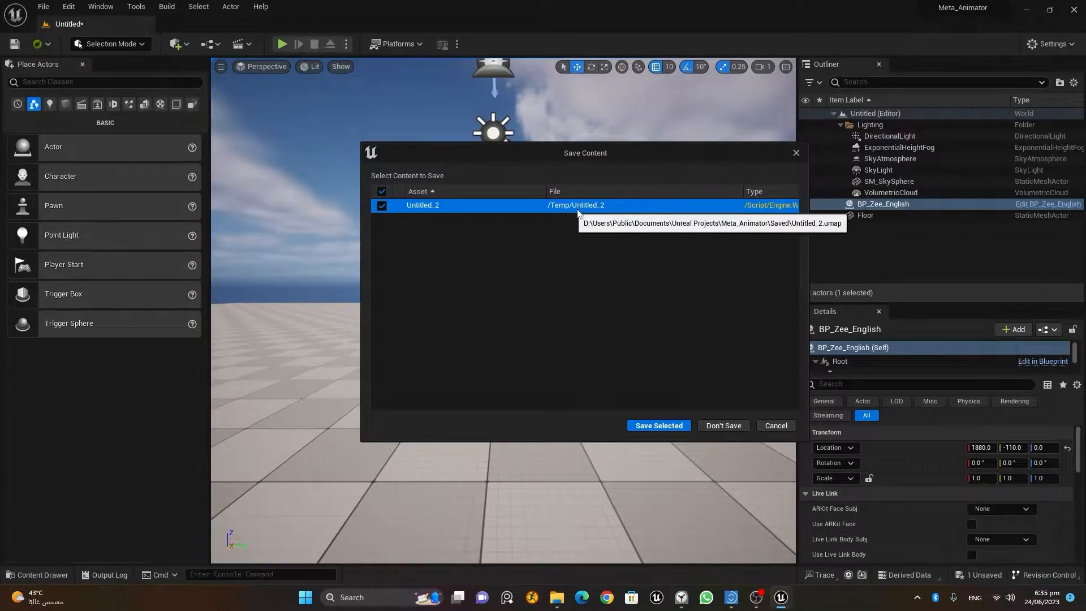
left_click(717, 428)
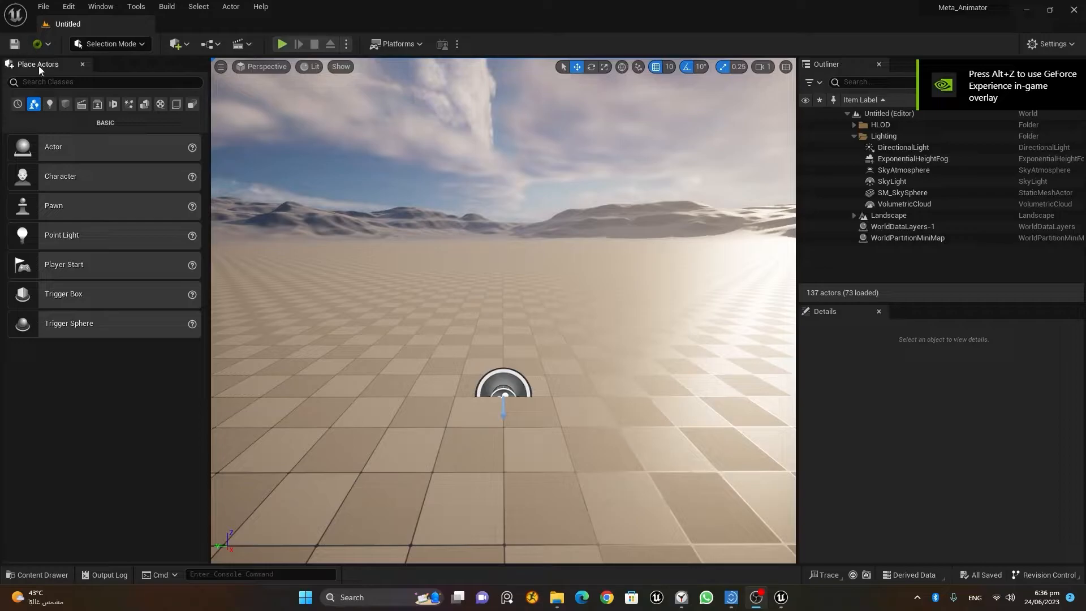
Create a fresh Basic level in the restarted editor
left_click(49, 8)
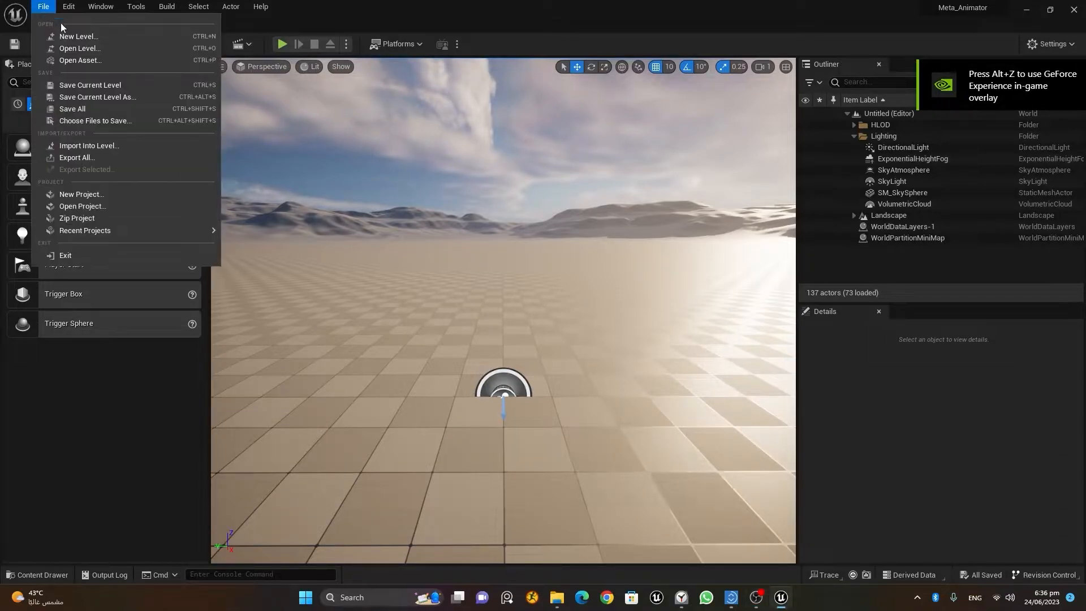
left_click(92, 37)
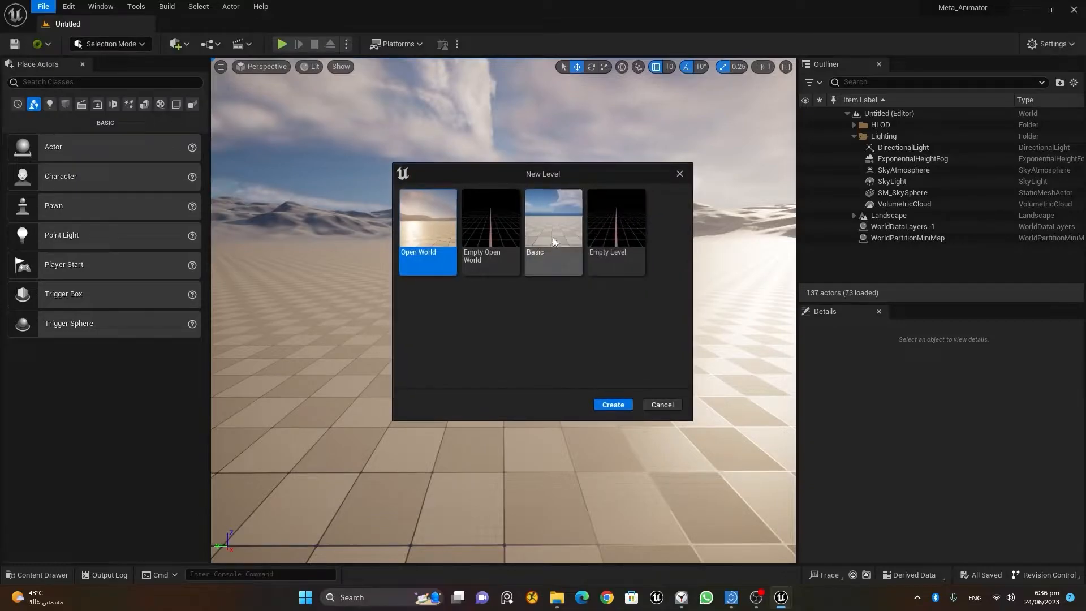
left_click(552, 241)
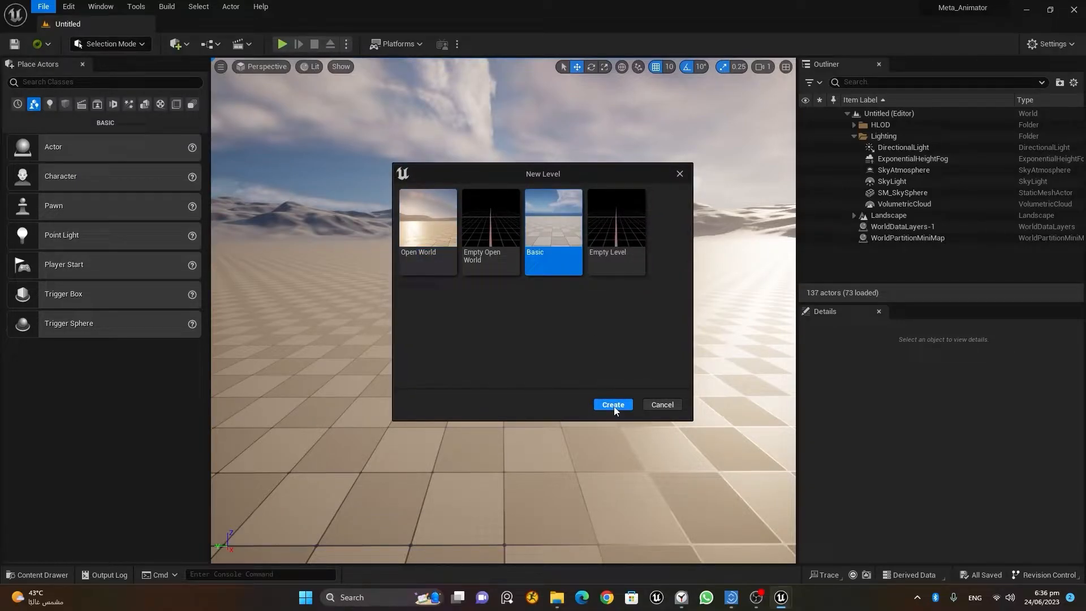
left_click(613, 405)
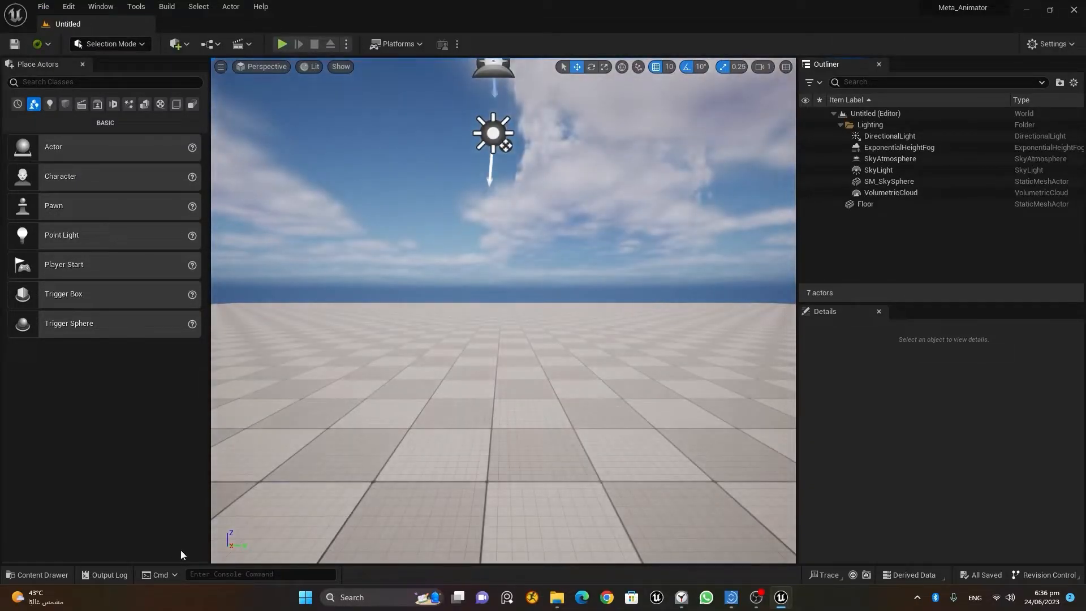
Place the BP_Zee_English blueprint in the new level at location 0, 0, 0 and face the character from the front
left_click(43, 575)
left_click(758, 408)
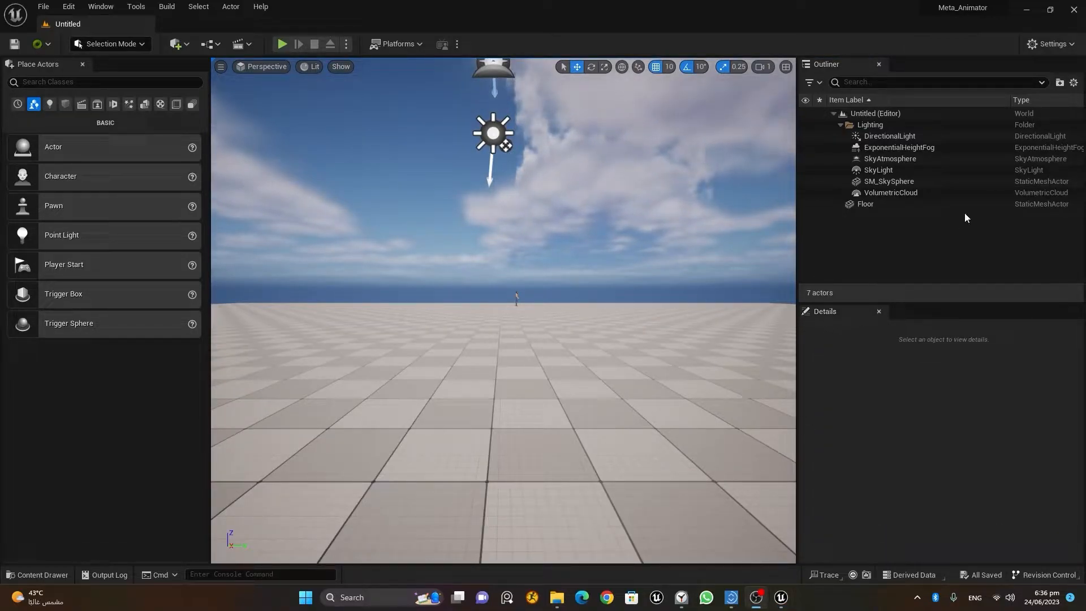
left_click(516, 297)
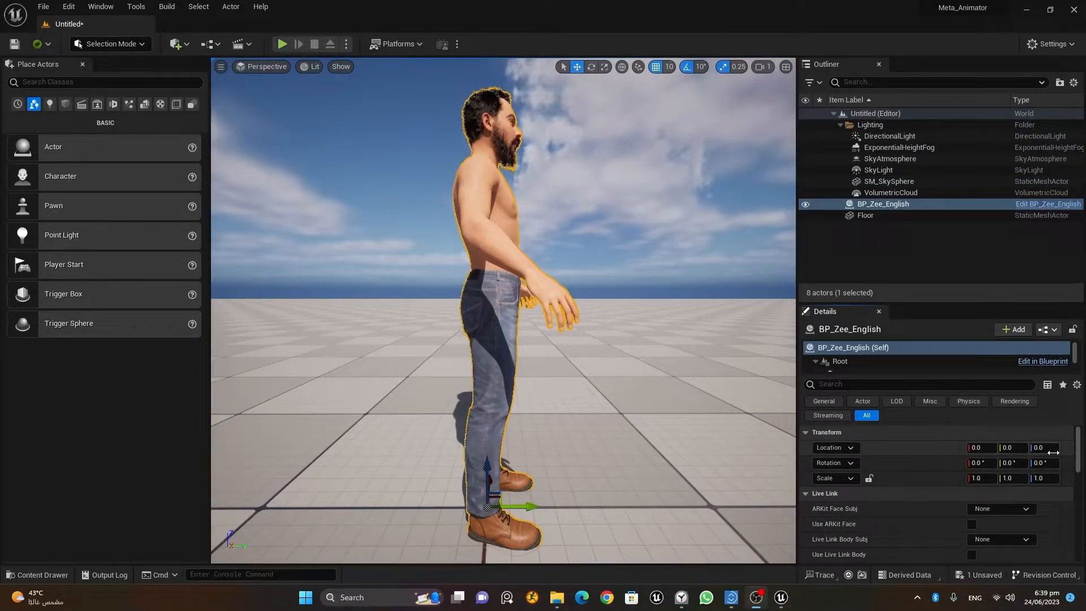
left_click_drag(645, 317, 441, 339, "alt")
right_click_drag(698, 243, 662, 243, "alt")
mouse_move(698, 242)
middle_mouse_down("alt")
mouse_move(688, 308)
mouse_move(688, 255)
middle_mouse_up("alt")
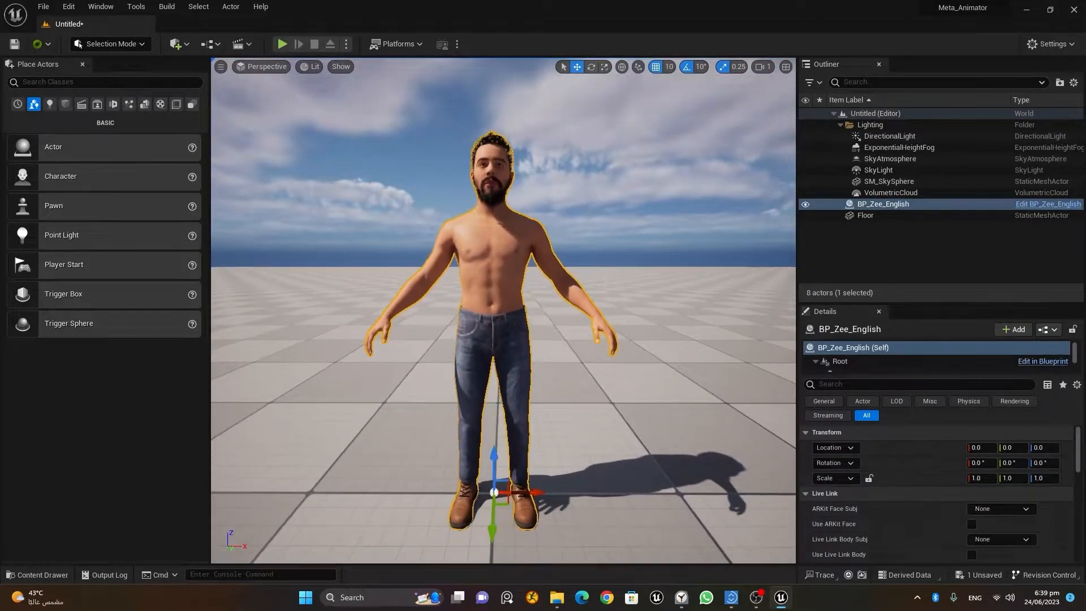
Create a Level Sequence asset in the Meta_Animator content folder
left_click(47, 575)
left_click(26, 429)
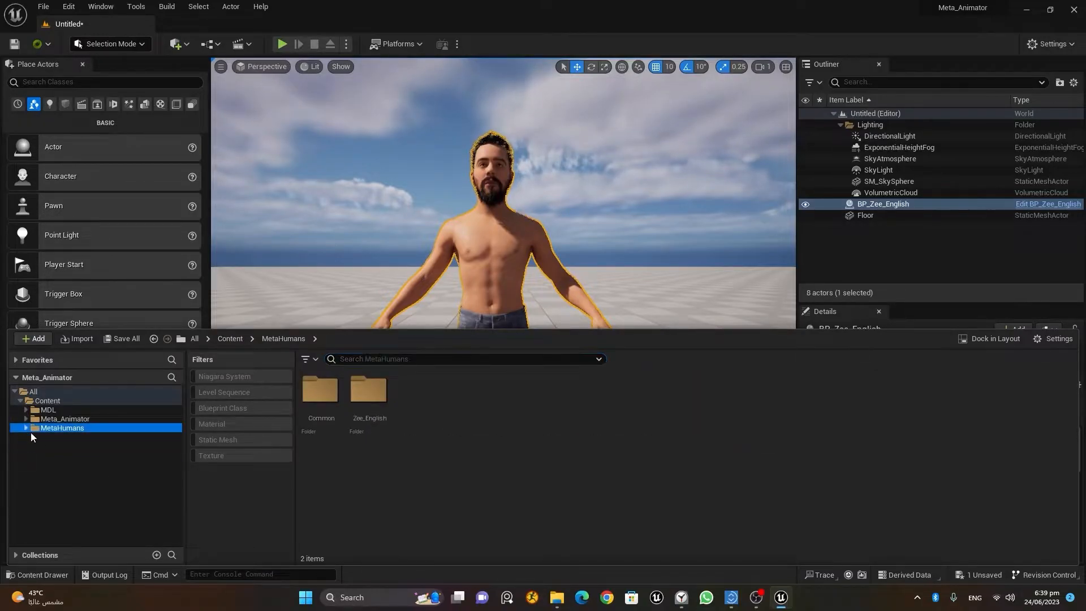
left_click(76, 420)
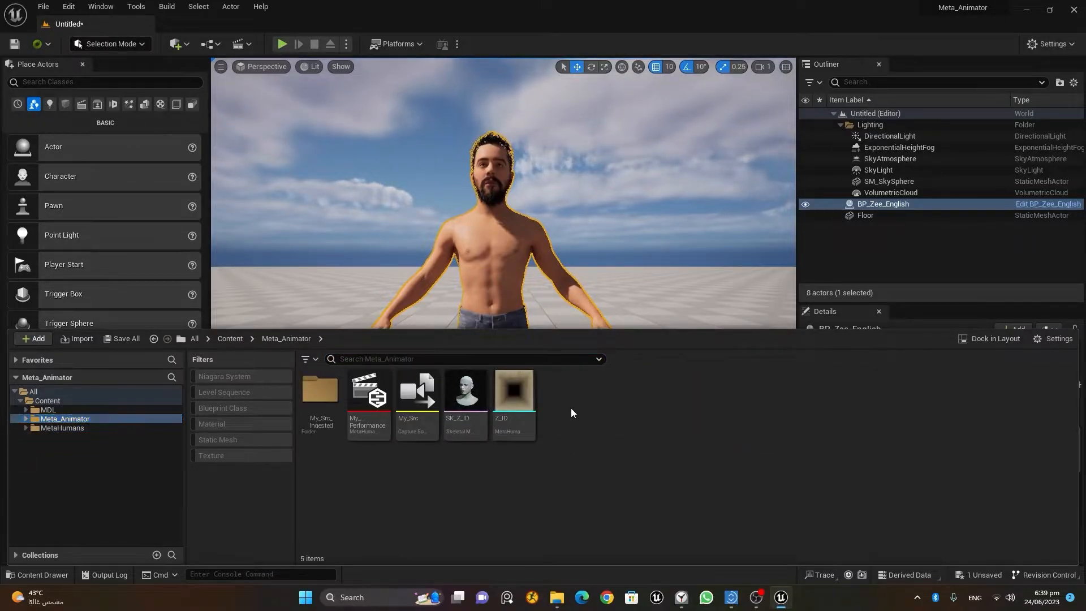
right_click(571, 413)
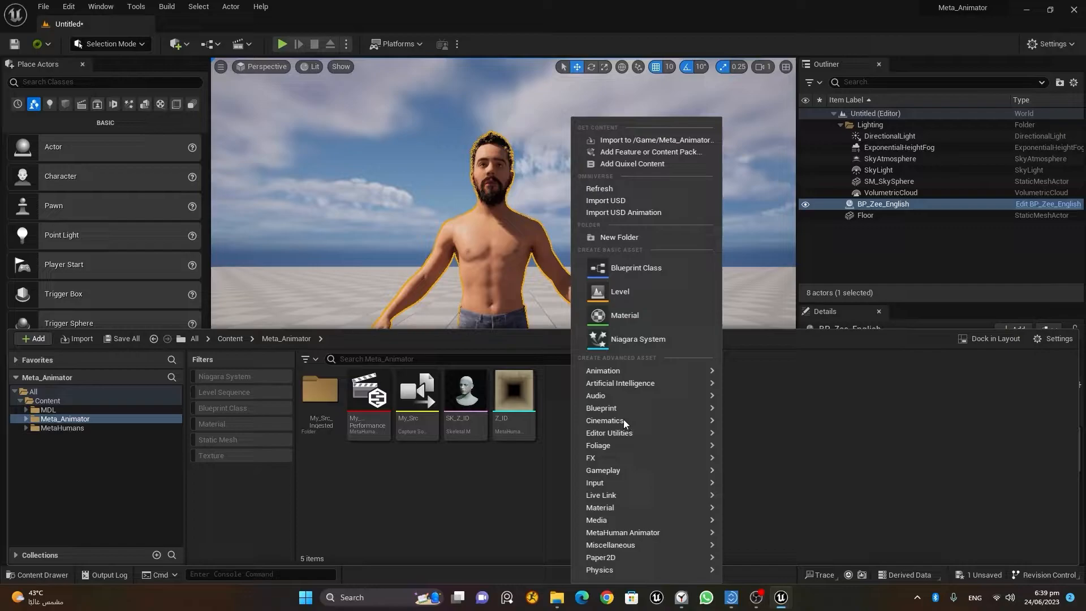
mouse_move(623, 419)
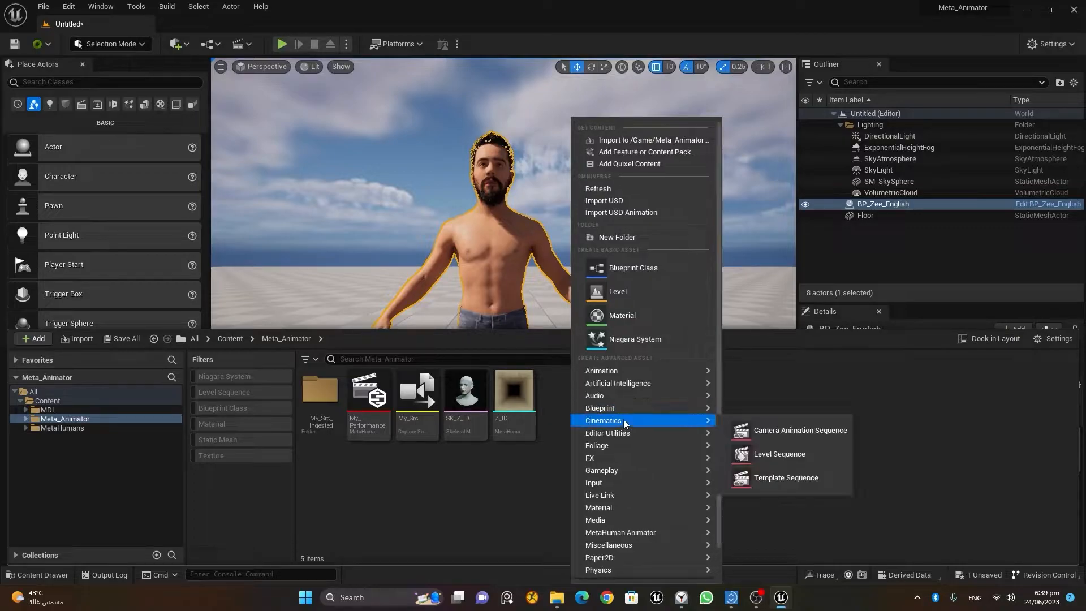
left_click(812, 459)
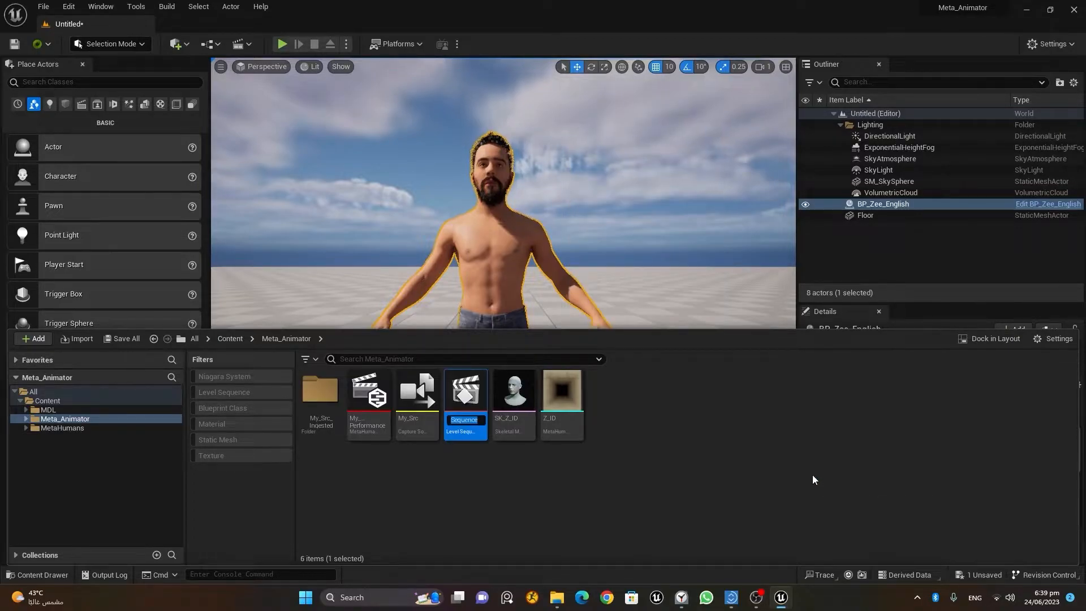
Name the new level sequence Metahuman_Animator and open it in Sequencer
type("M")
type("etahuman")
type("_Ani")
type("mator")
key("Return")
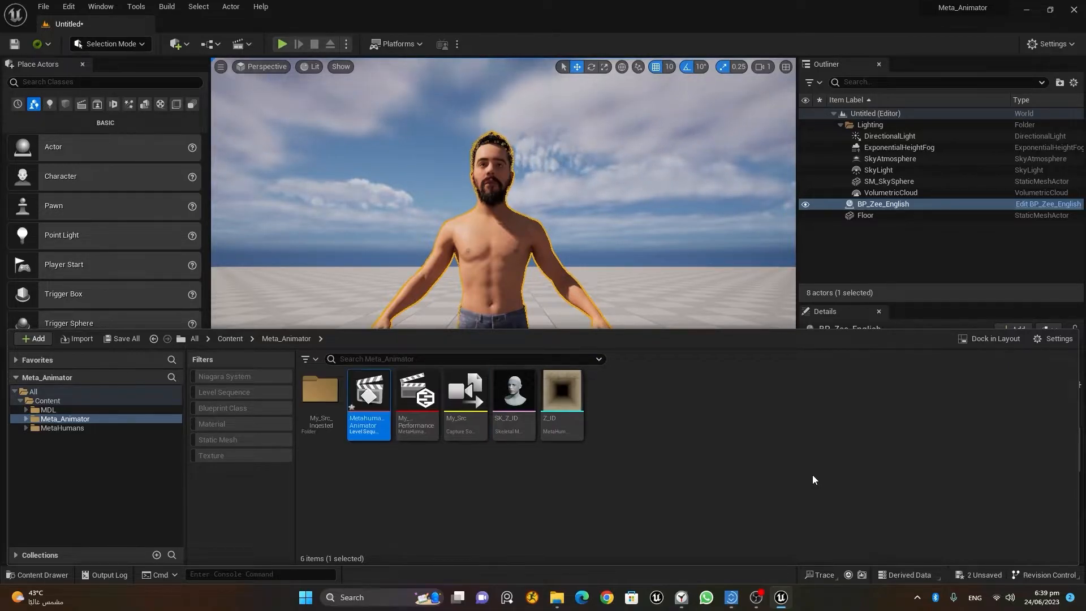
double_click(369, 399)
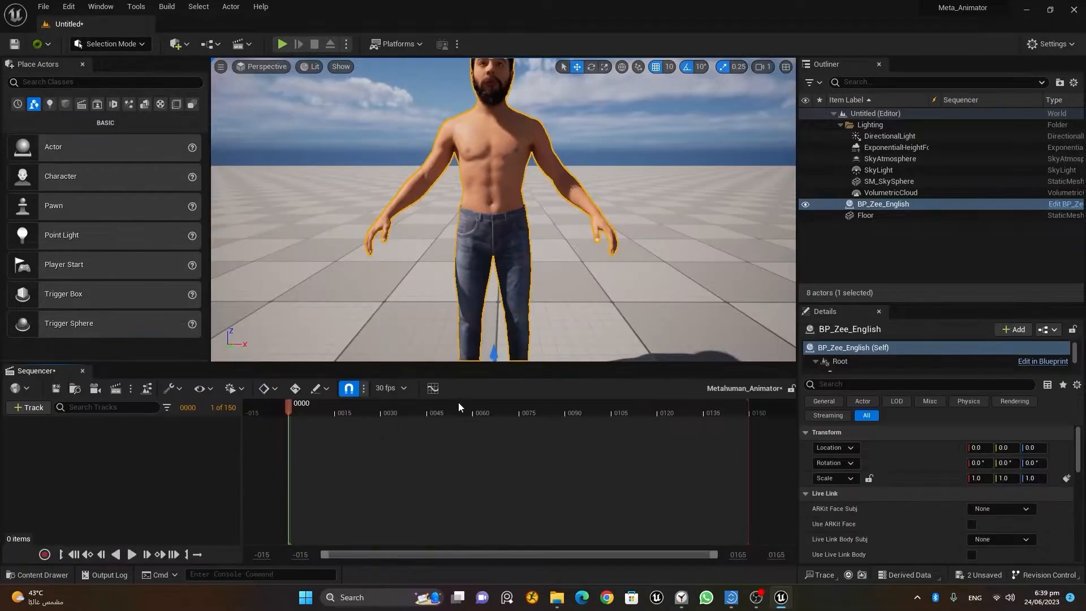
Add the BP_Zee_English actor to the Metahuman_Animator level sequence
left_click(31, 407)
mouse_move(88, 209)
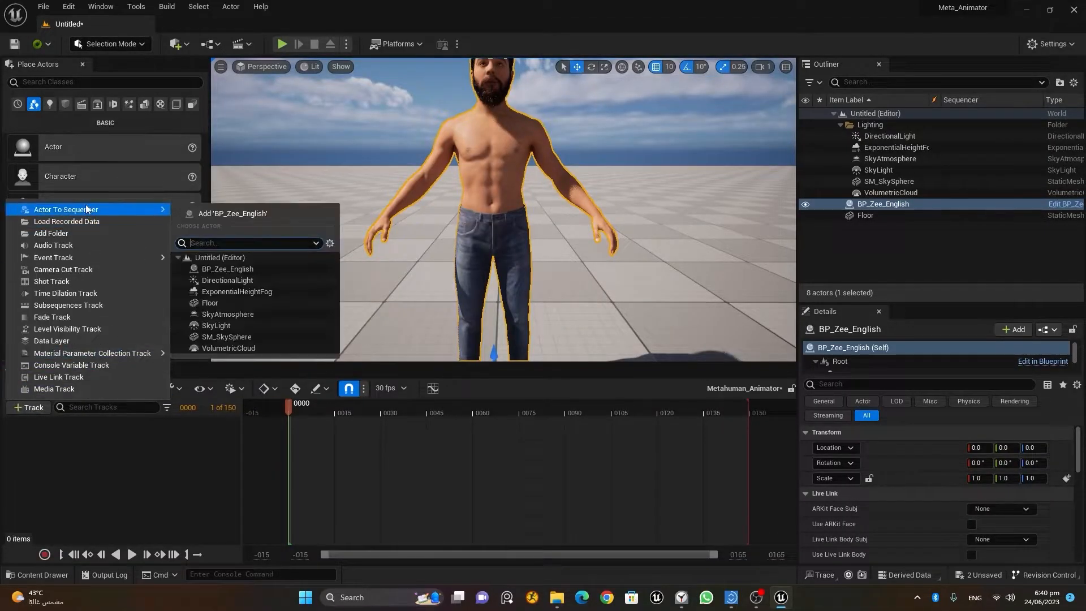
left_click(239, 212)
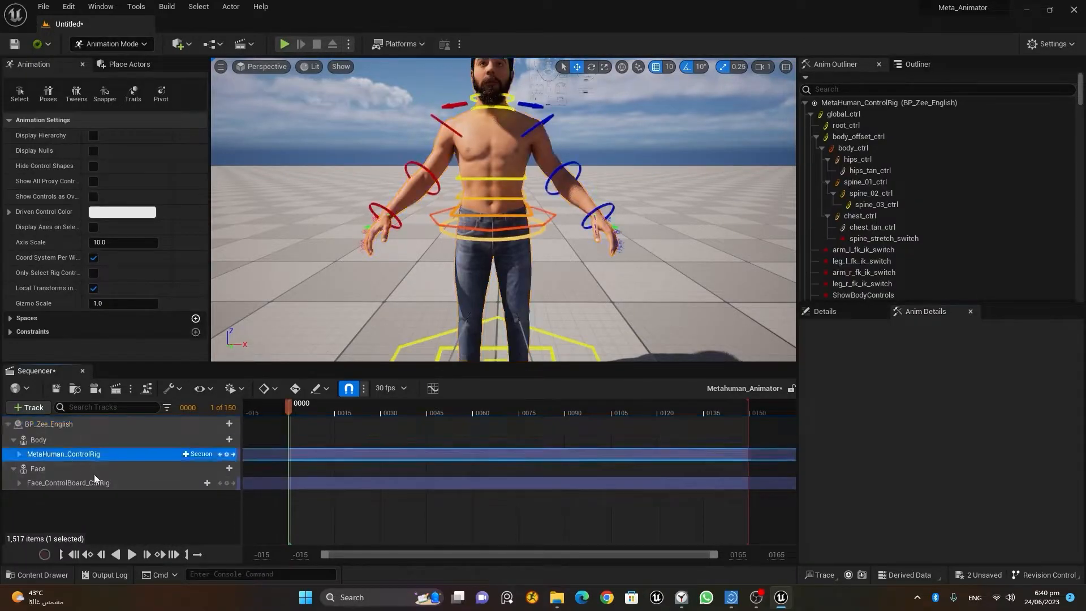
Delete the MetaHuman_ControlRig and Face_ControlBoard_CtrlRig tracks from the character's Body and Face, and frame the character's upper body
key("Delete")
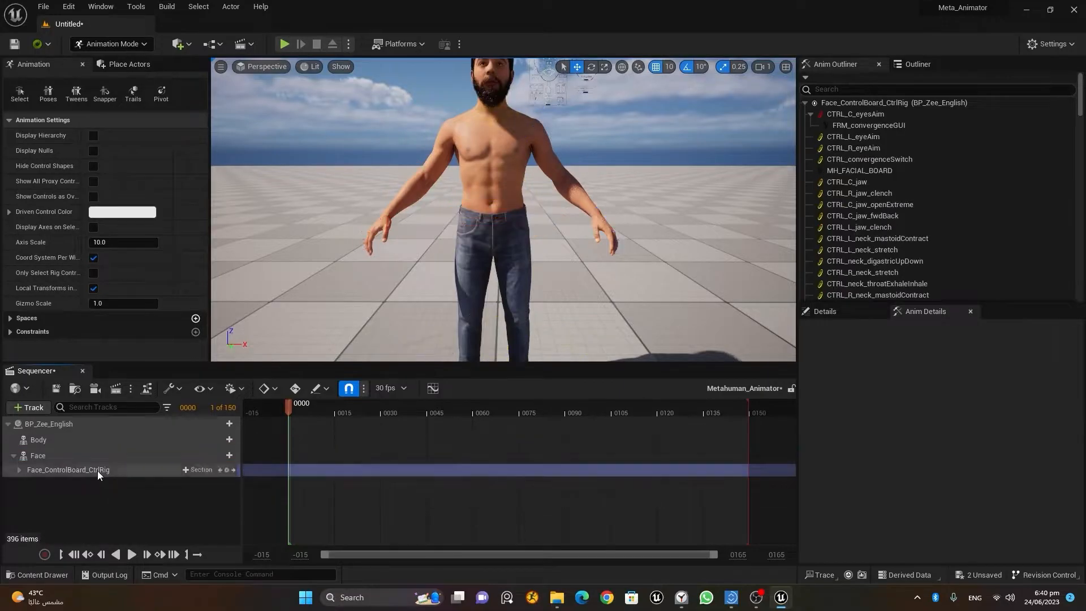
left_click(97, 471)
key("Delete")
middle_click_drag(470, 214, 476, 164)
right_click_drag(483, 211, 494, 199)
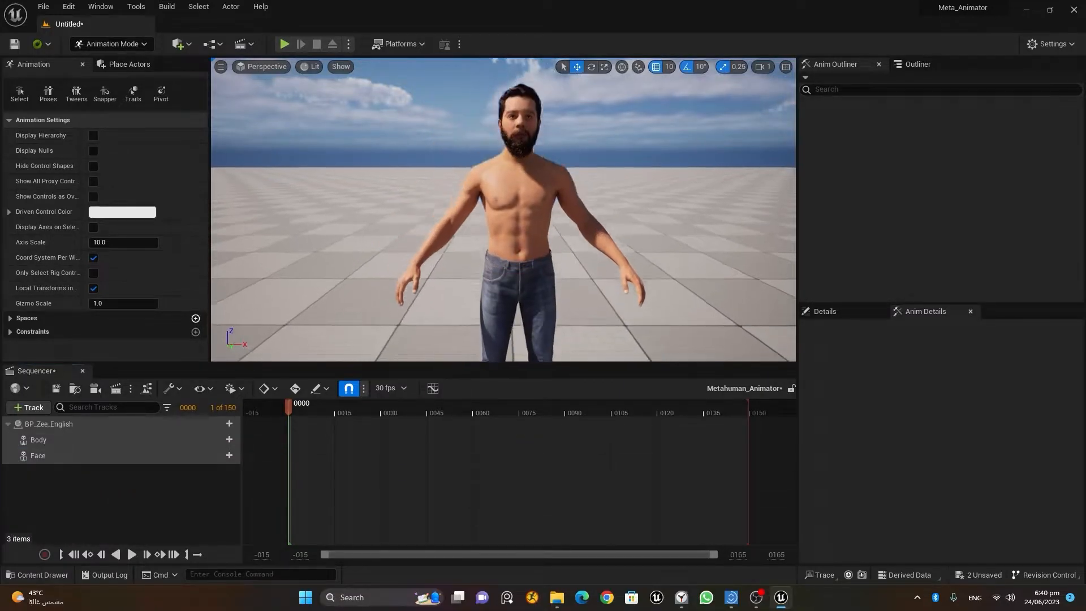
left_click_drag(491, 226, 502, 205, "alt")
middle_click_drag(491, 226, 491, 240)
left_click_drag(491, 226, 488, 238, "alt")
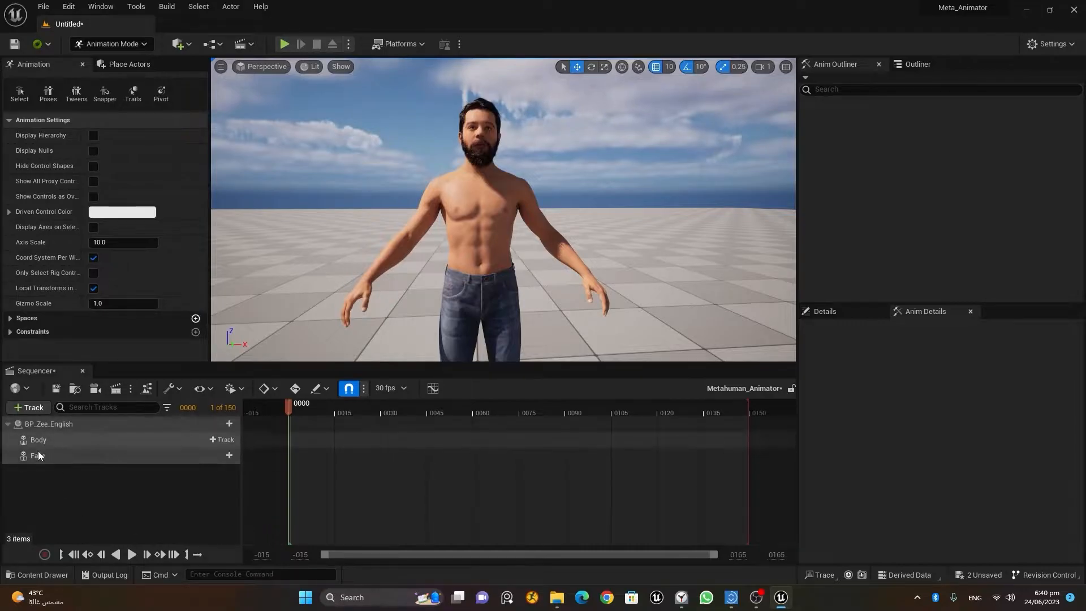
Open the My_Performance asset from the Meta_Animator content folder
left_click(63, 575)
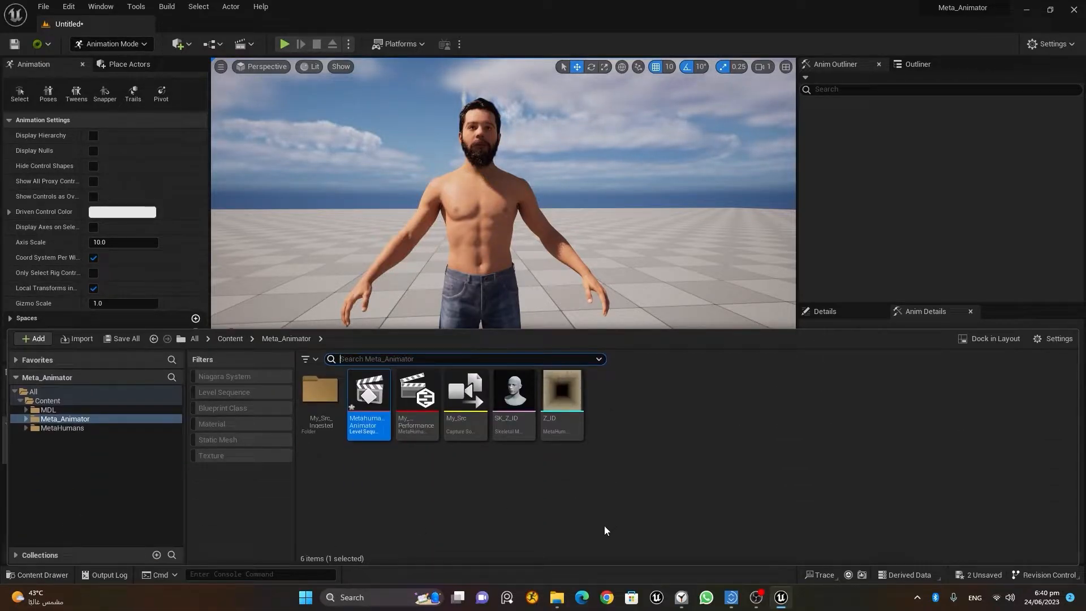
mouse_move(420, 400)
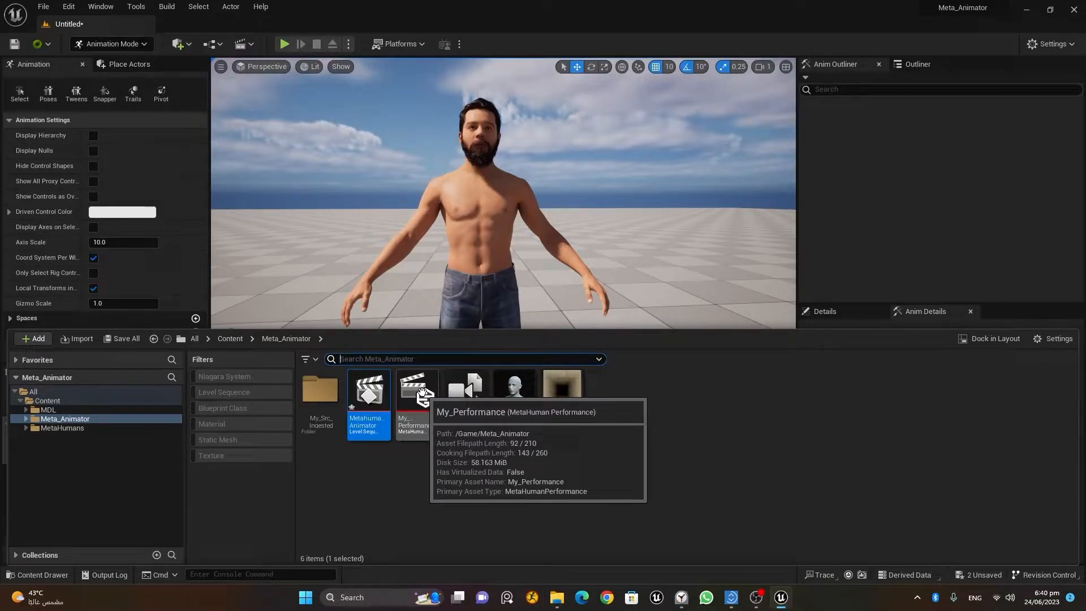
left_click(422, 395)
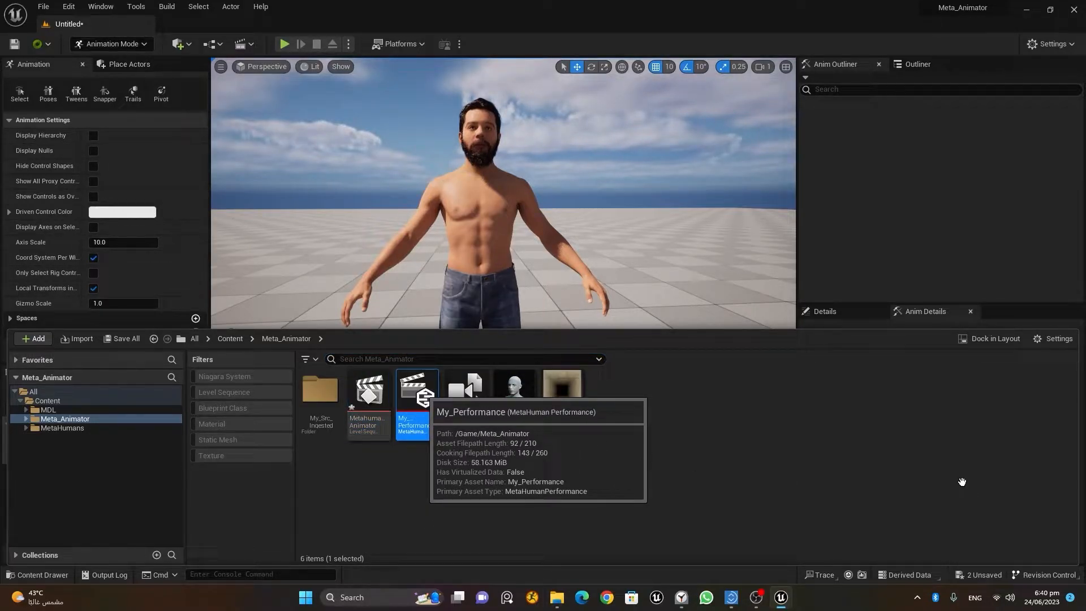
double_click(422, 394)
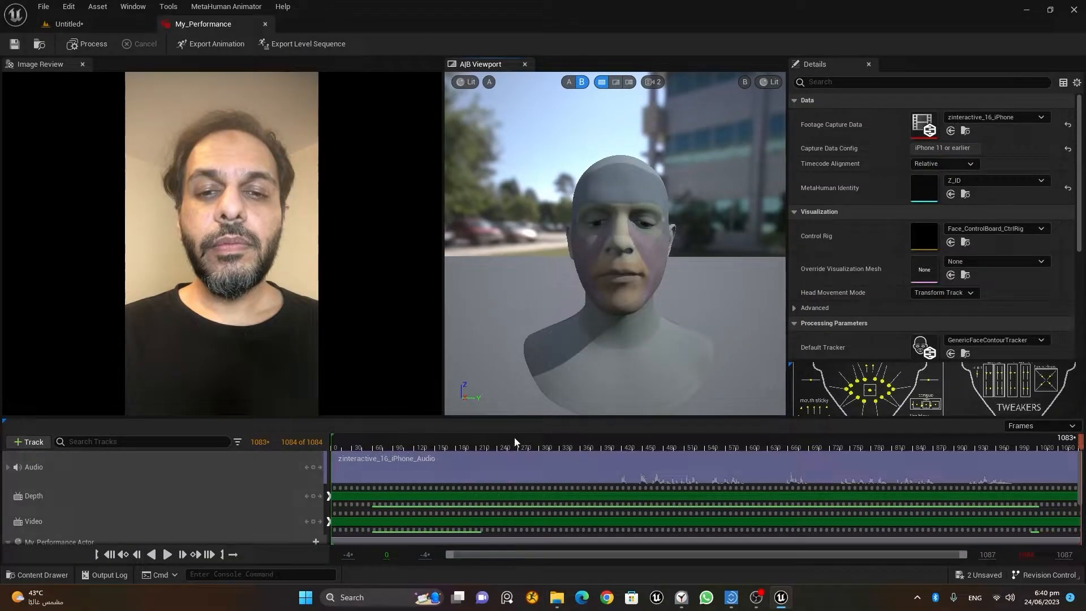
Scrub the performance to find where the speech begins and move the start of the playback range to frame 386
left_click_drag(544, 448, 629, 448)
left_click(662, 446)
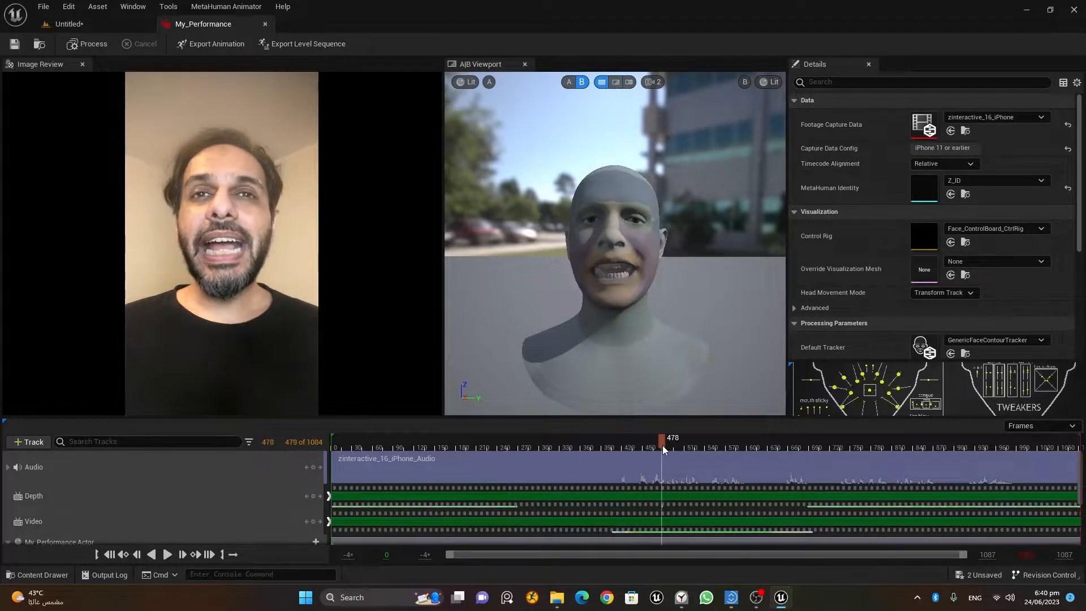
left_click_drag(663, 445, 598, 448)
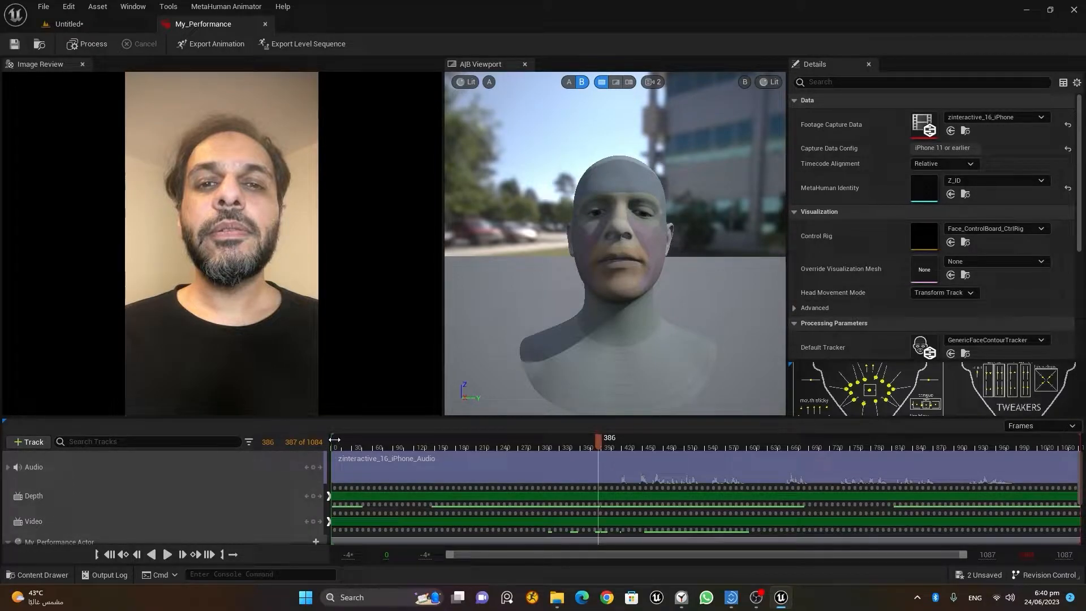
left_click_drag(350, 447, 460, 447)
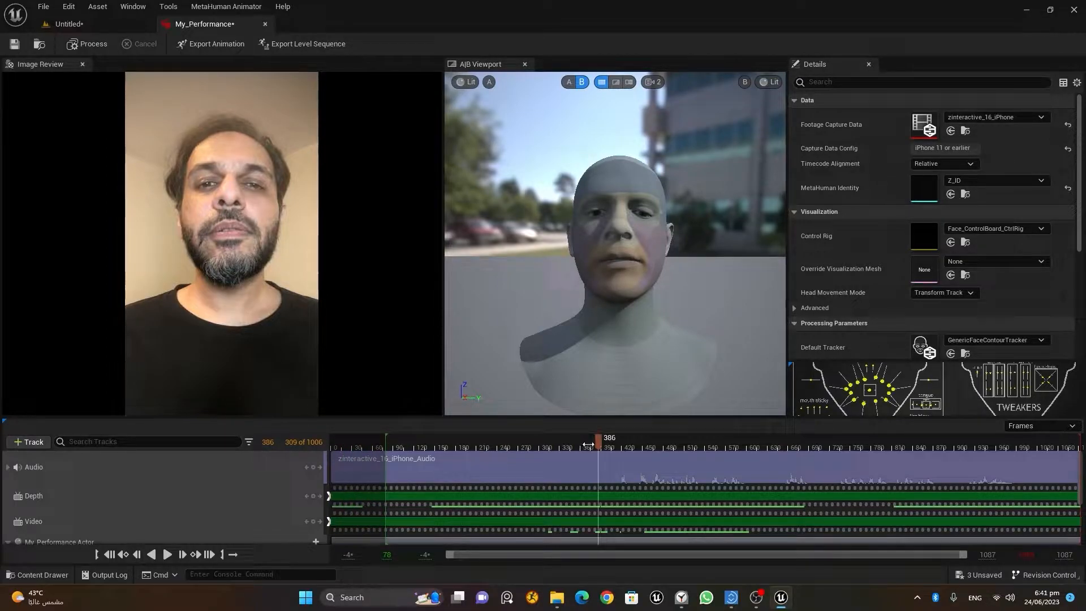
left_click_drag(387, 443, 592, 442)
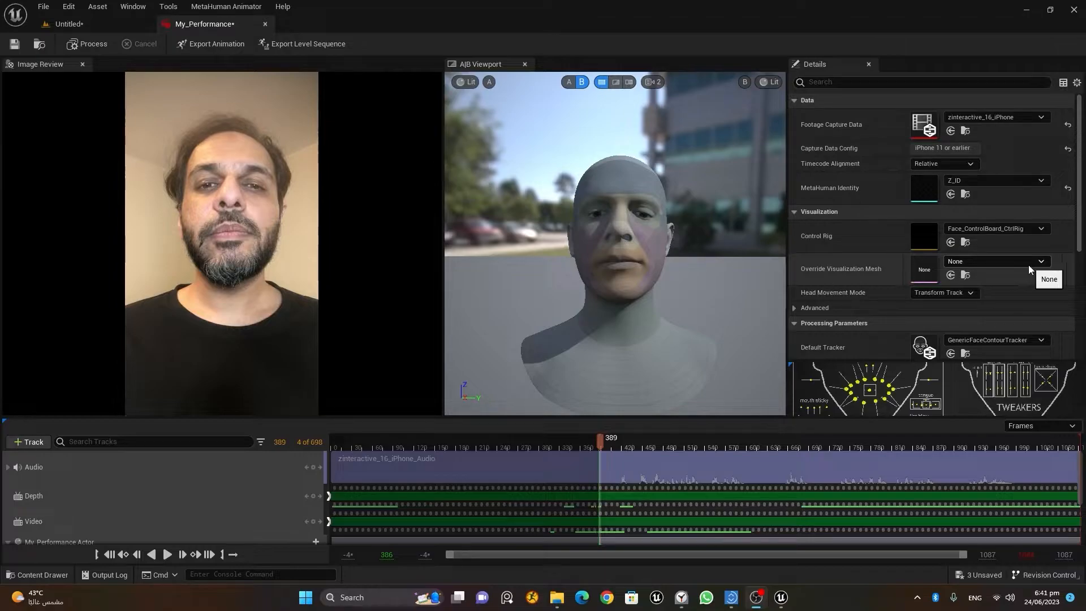
Check which skeletal mesh asset the Face component of BP_Zee_English uses in the level
left_click(68, 24)
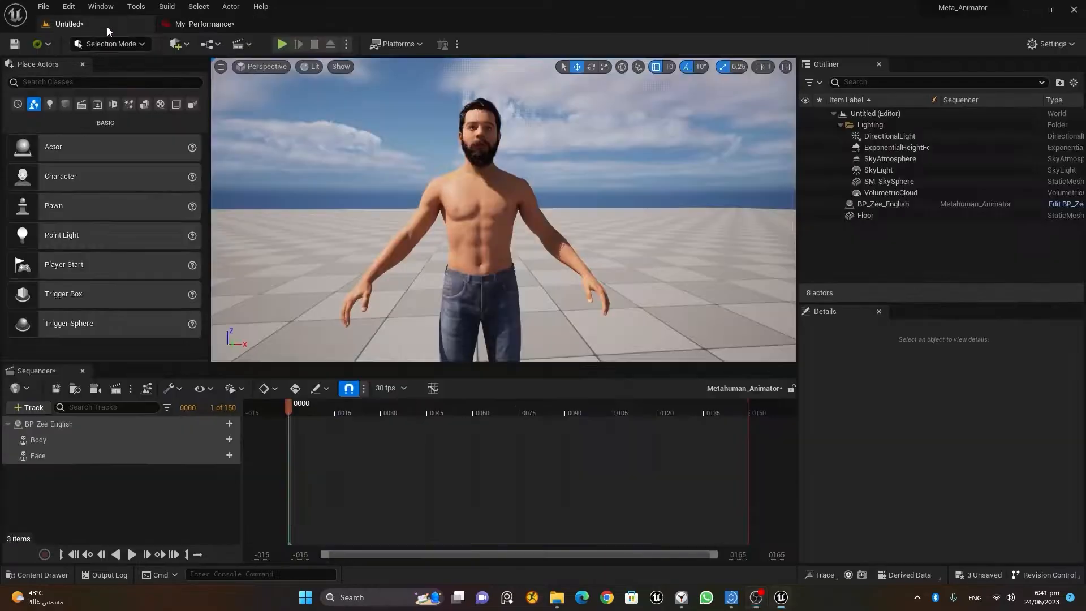
left_click(478, 179)
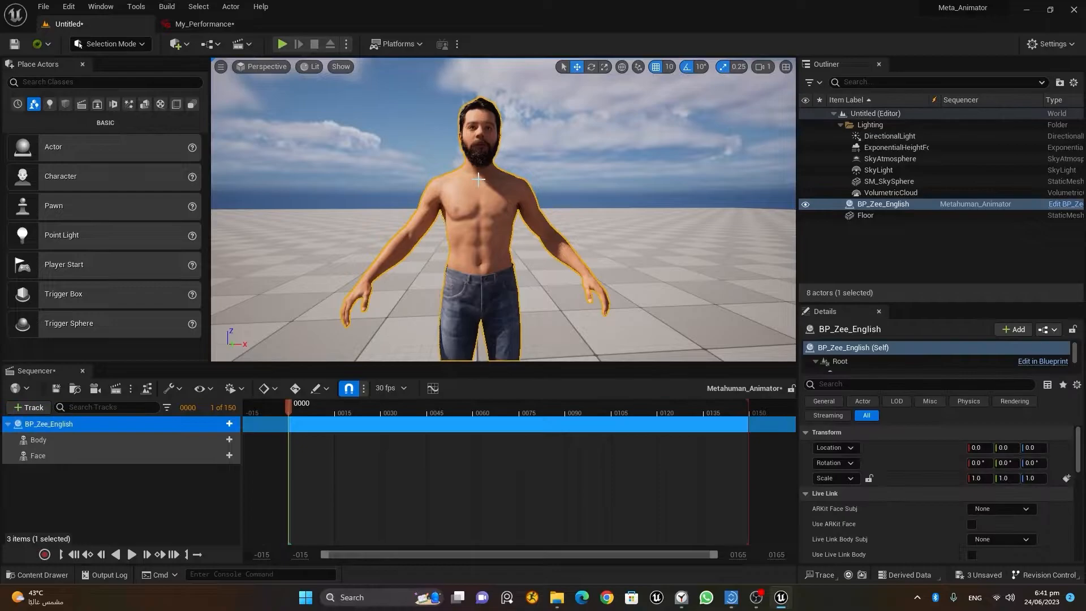
left_click(76, 456)
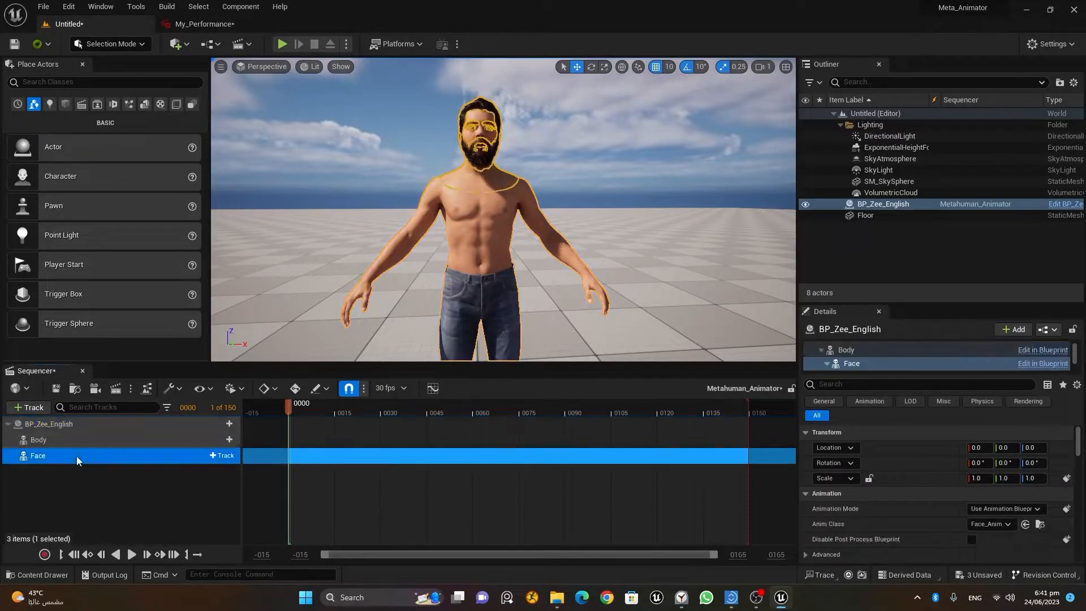
left_click_drag(1081, 452, 1082, 455)
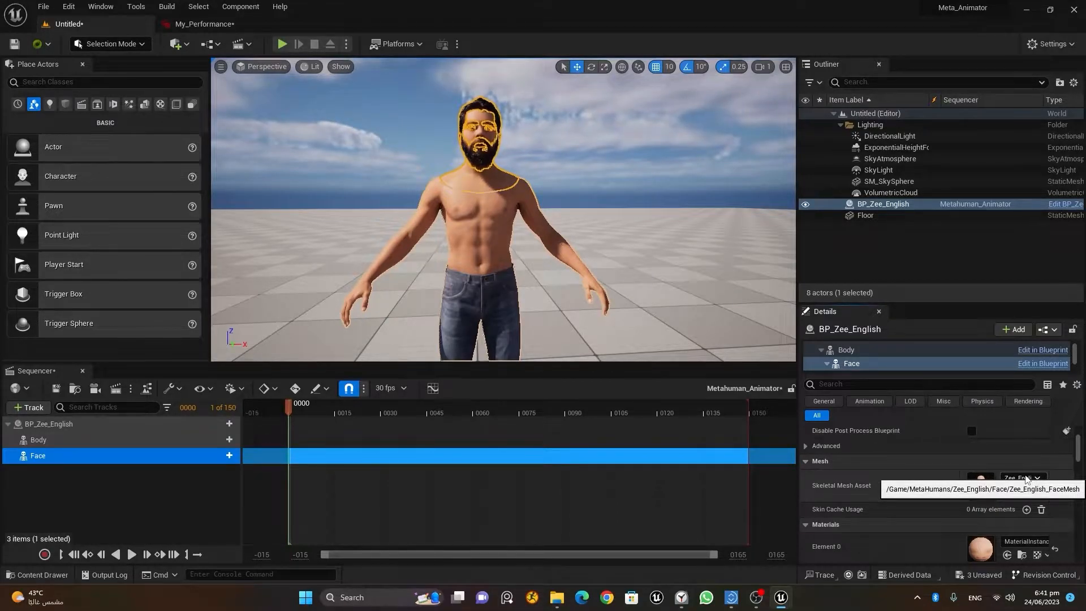
Set My_Performance's Override Visualization Mesh to Zee_English_FaceMesh and its Head Movement Mode to Control Rig
left_click(206, 25)
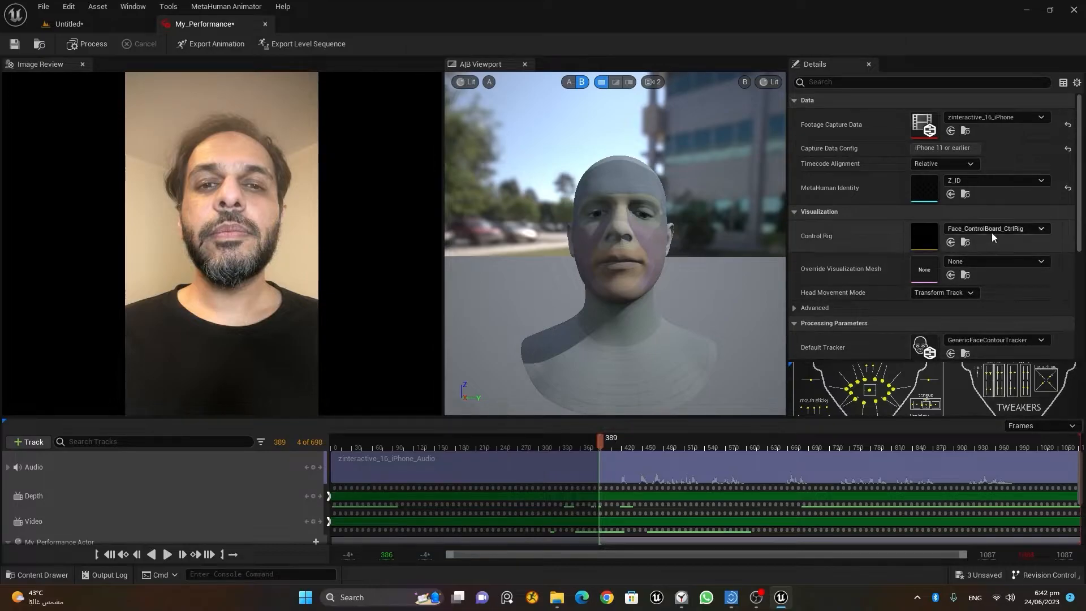
left_click(996, 260)
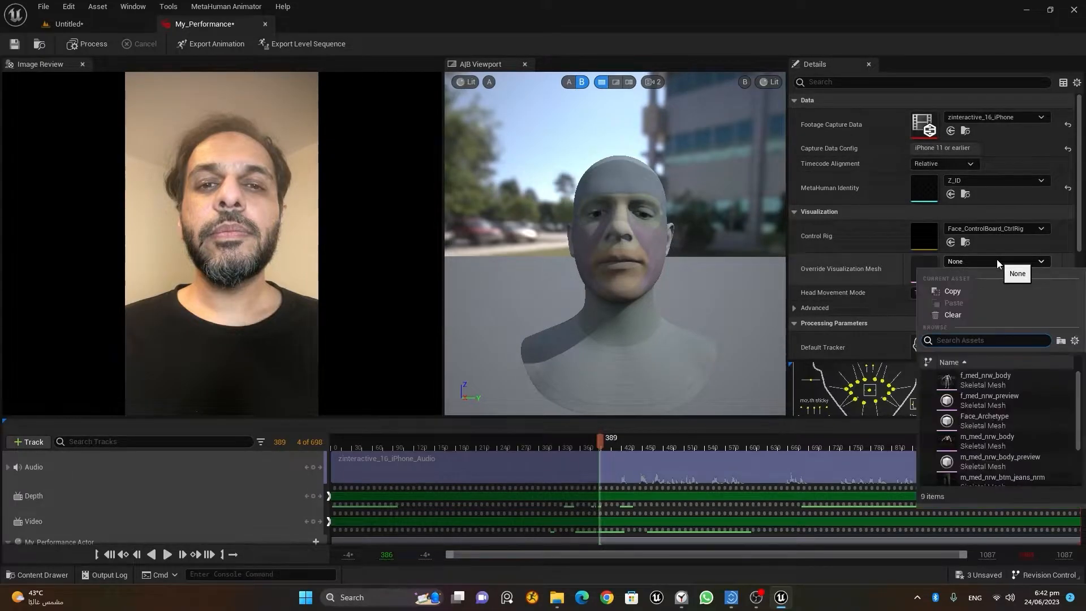
scroll(996, 446, "down", 3)
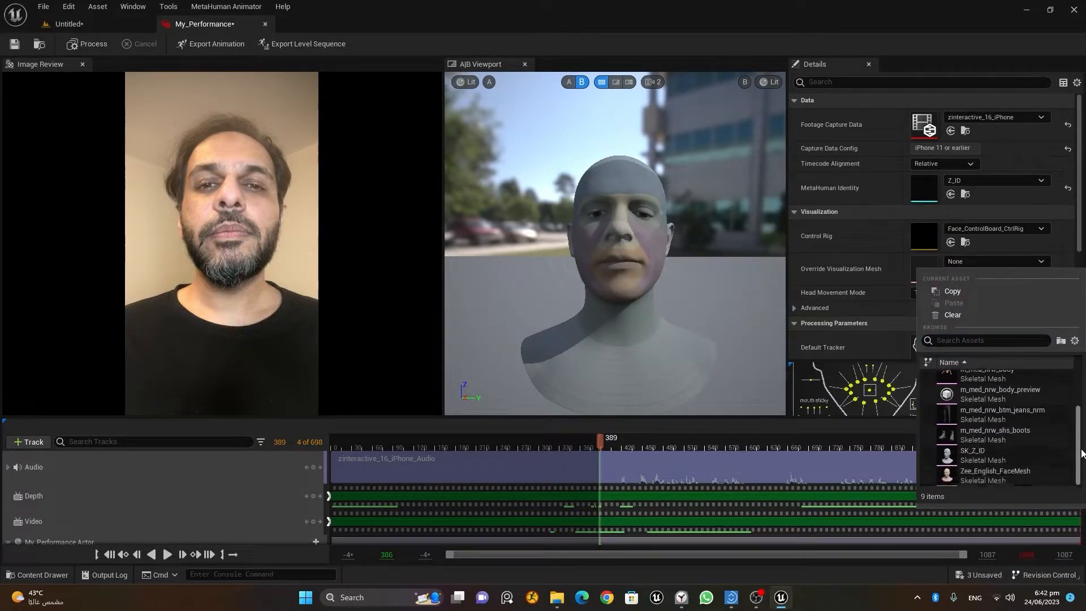
left_click(989, 480)
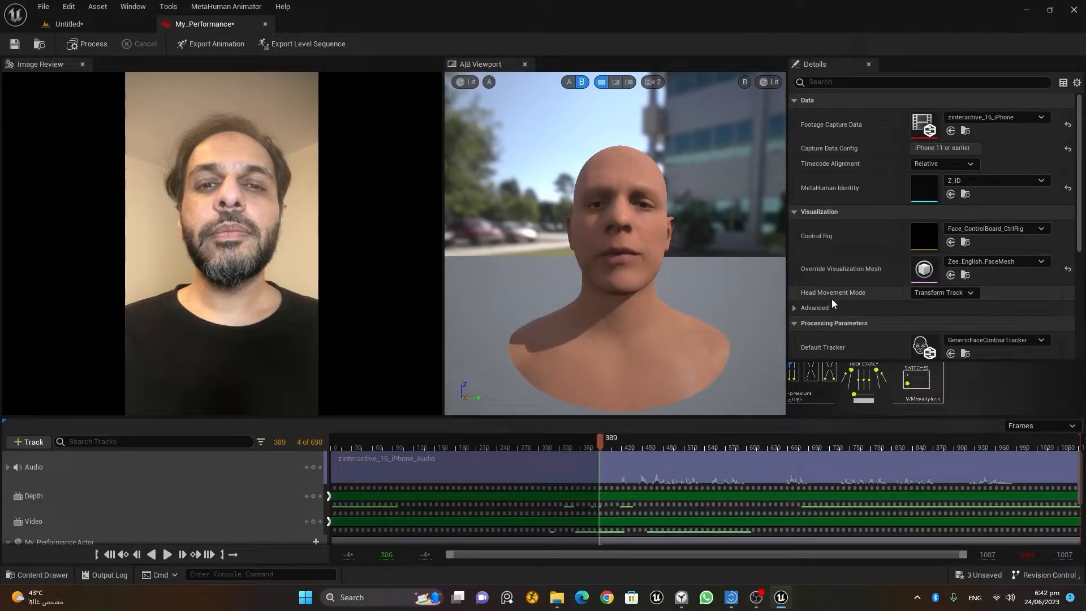
left_click(945, 295)
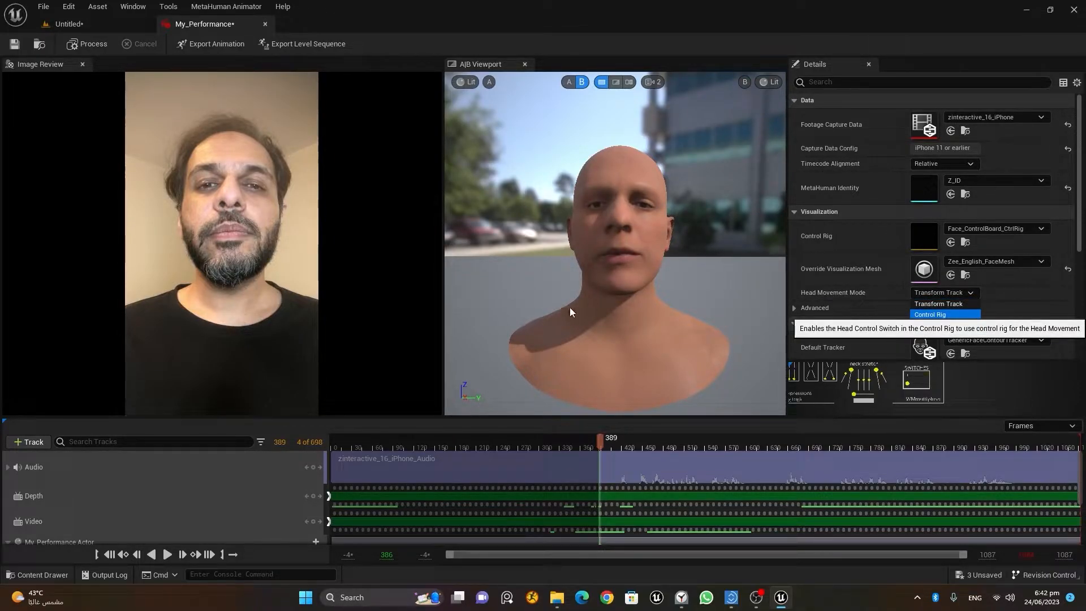
key("Return")
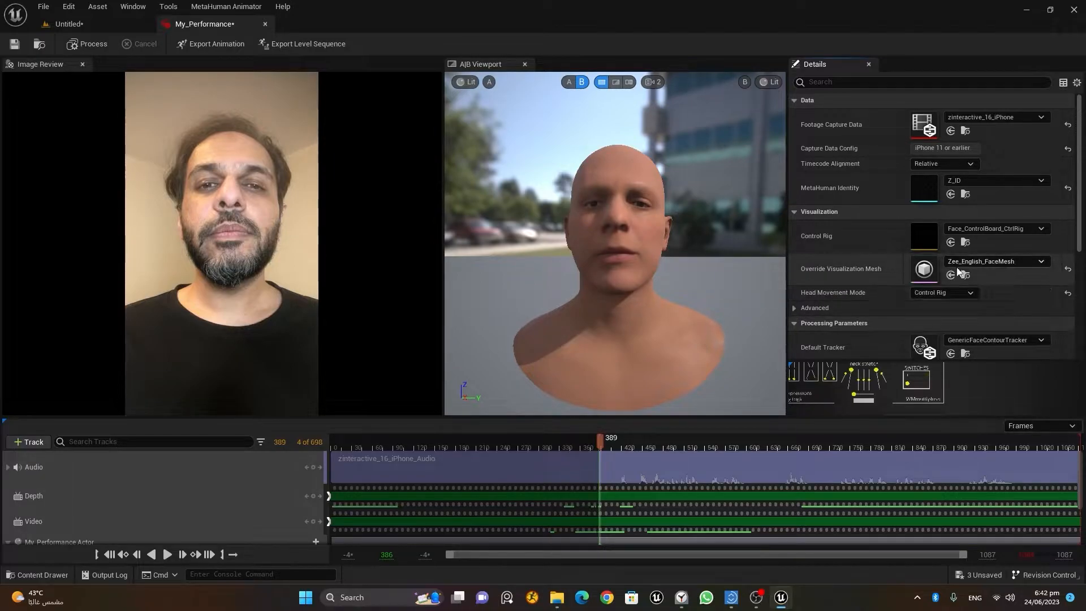
Export the performance as a level sequence named LS_My_Performance in the Meta_Animator folder, keeping the default export settings
left_click(313, 45)
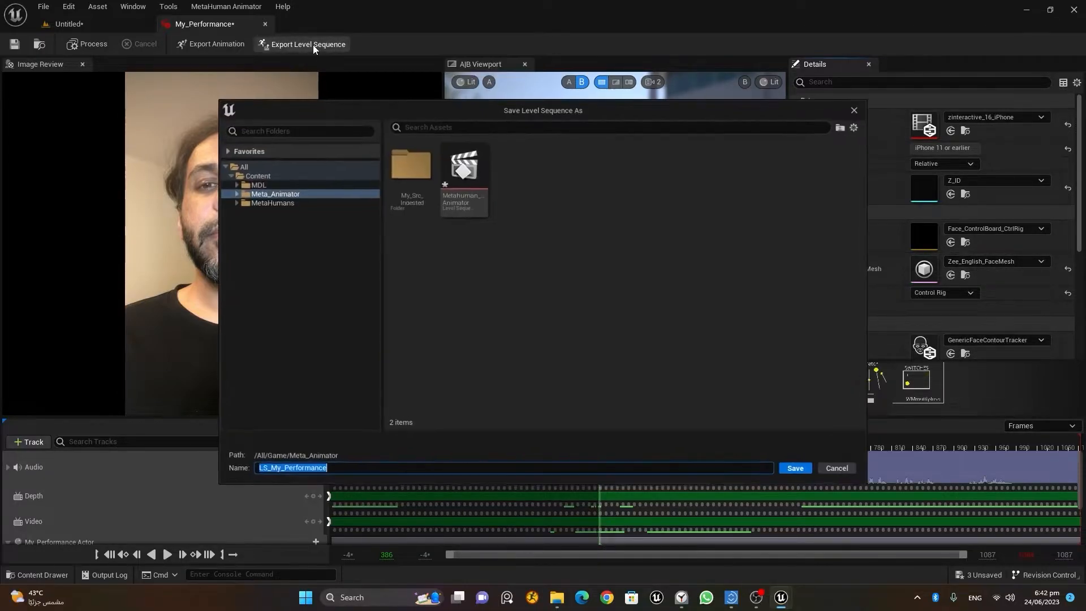
left_click(264, 195)
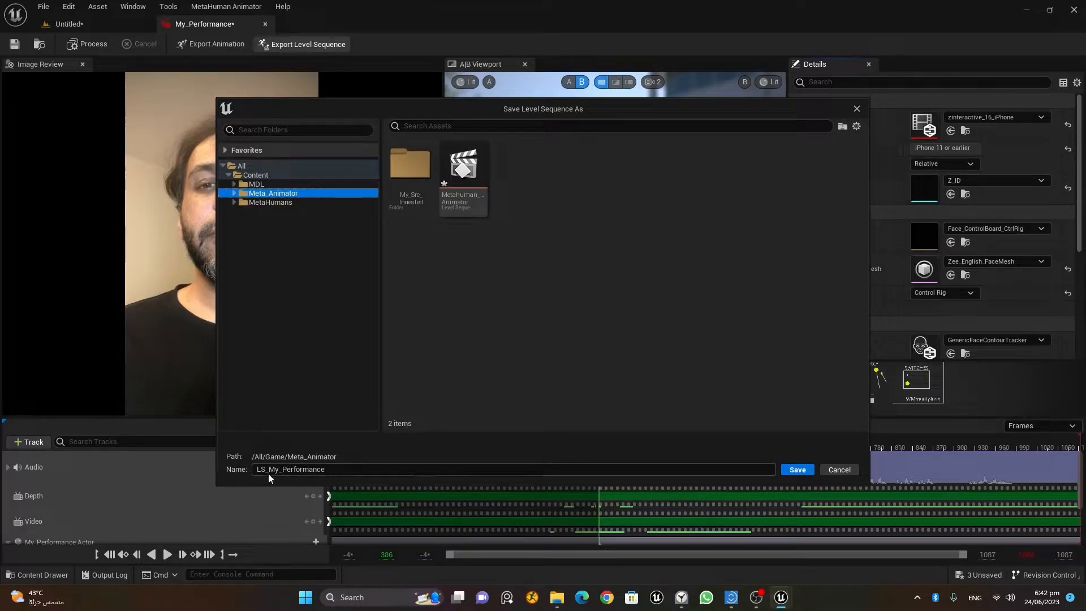
left_click(806, 472)
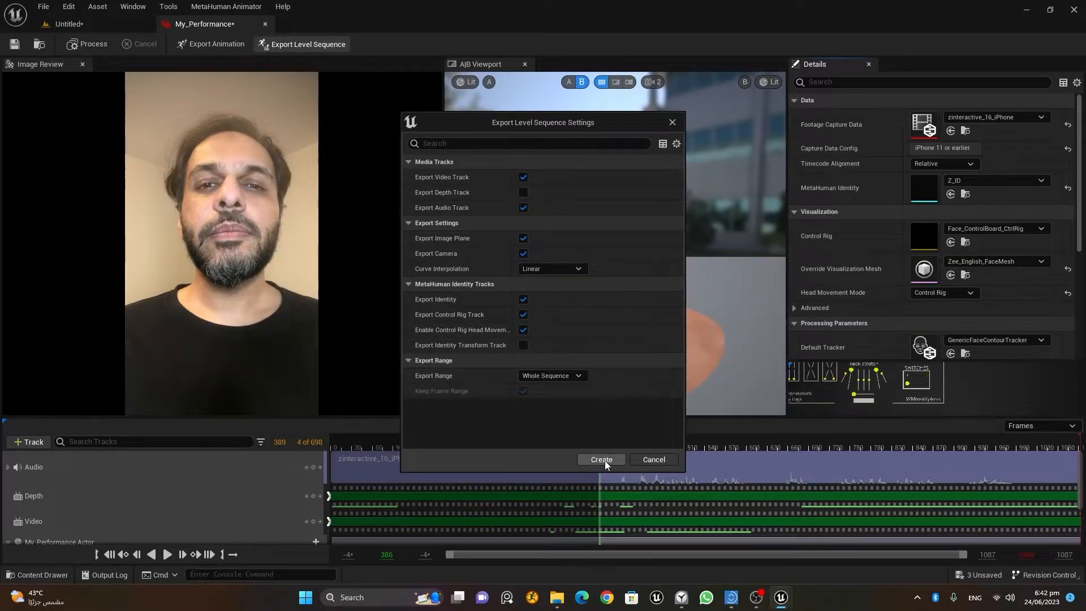
left_click(602, 460)
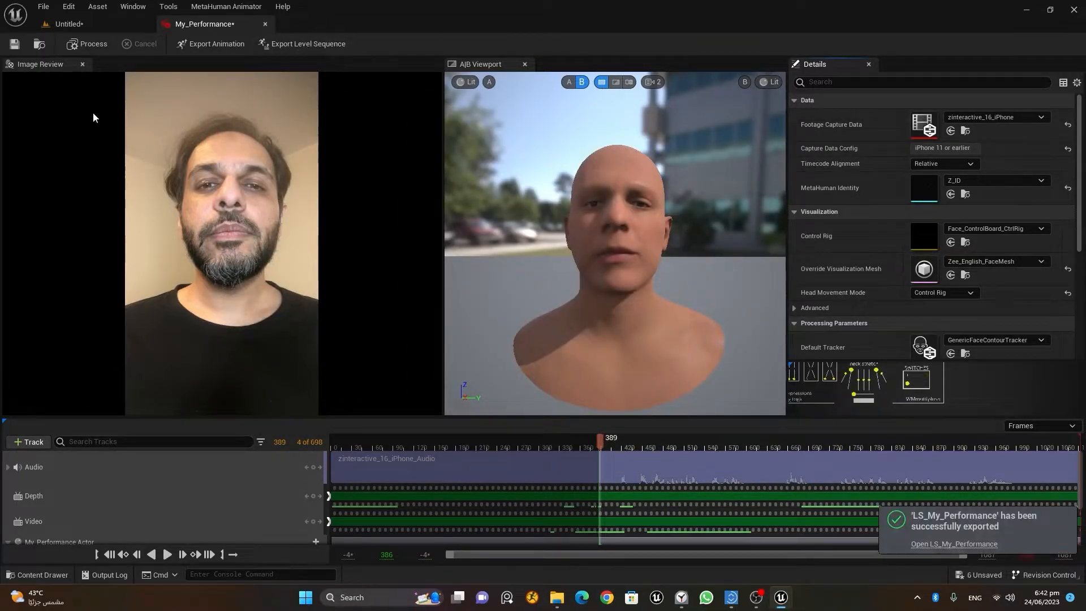
Return to the level and open the exported LS_My_Performance sequence in Sequencer
left_click(76, 25)
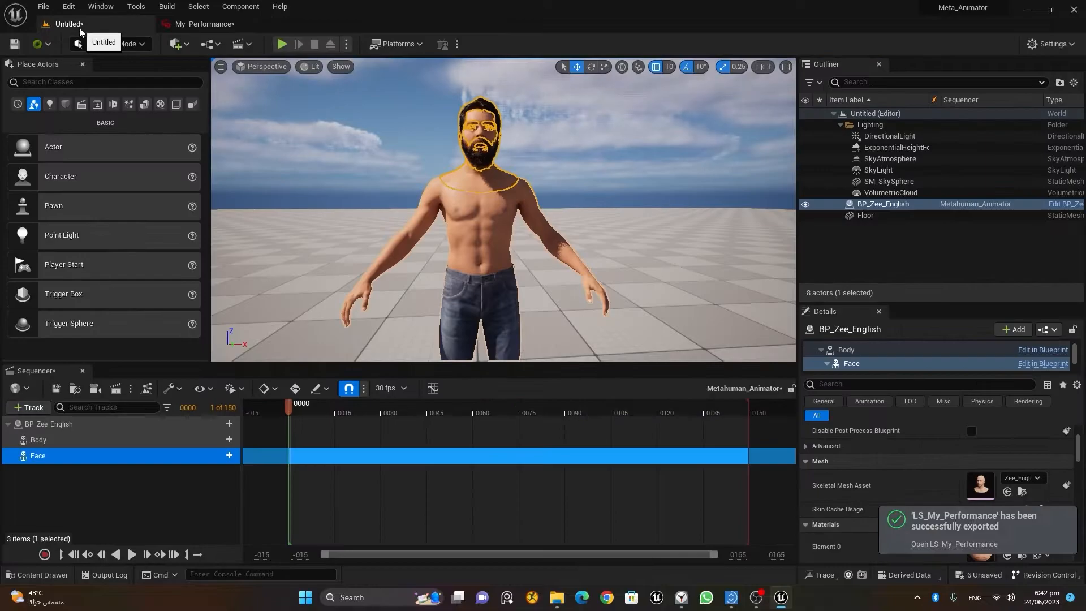
left_click(43, 575)
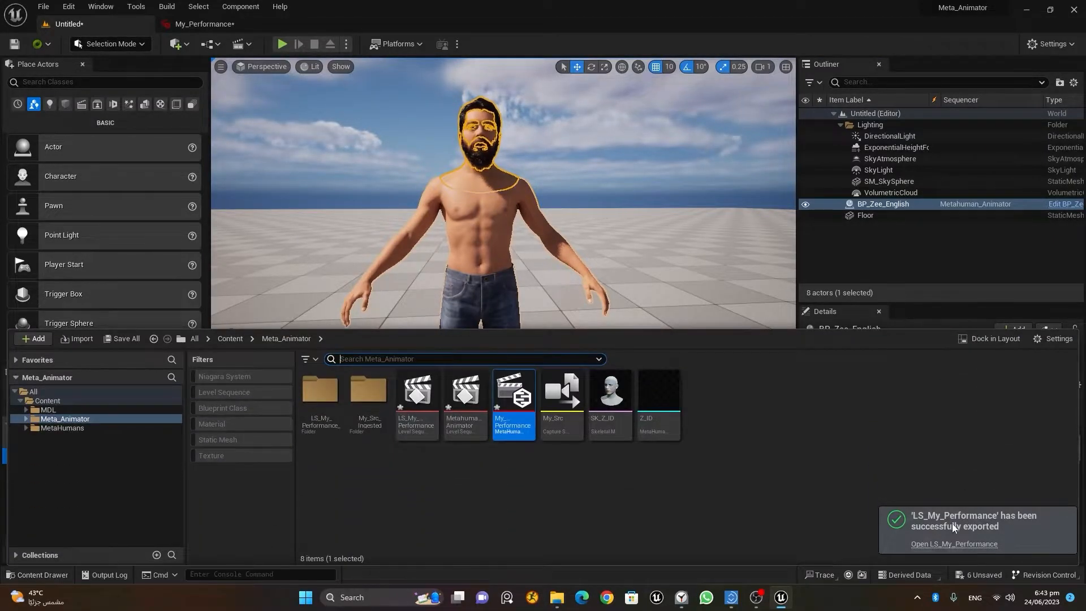
left_click(419, 403)
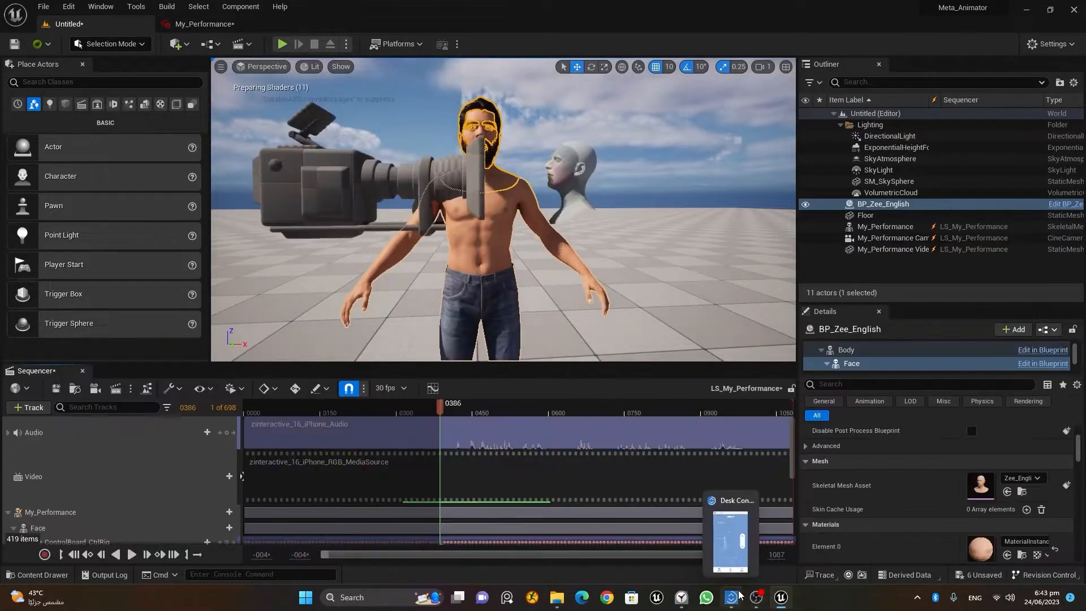
View the level through My_Performance Camera and play back the exported facial performance up to about frame 628
left_click(261, 67)
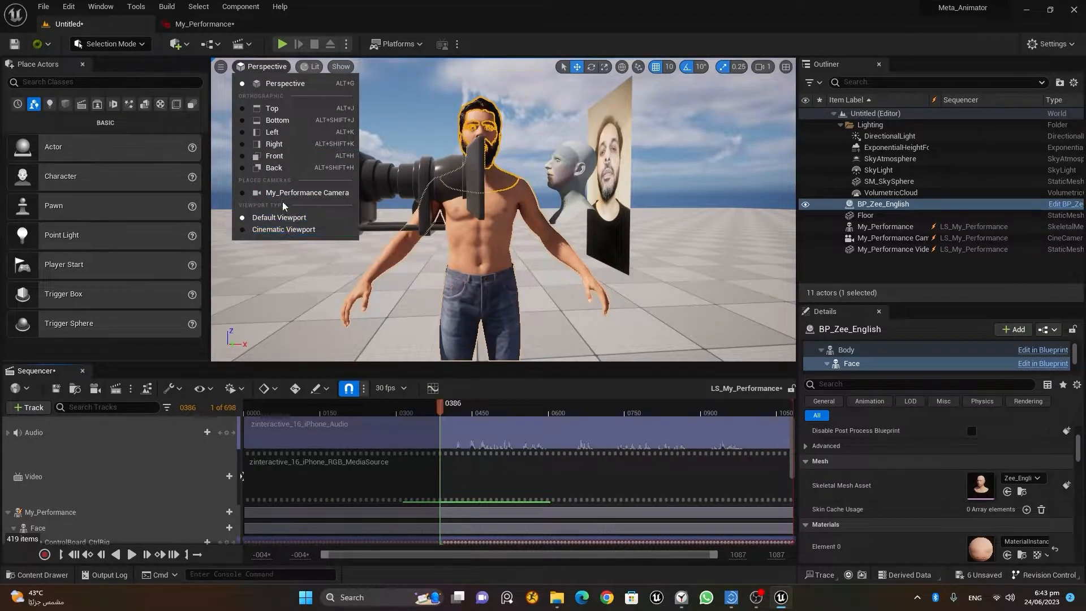
left_click(308, 193)
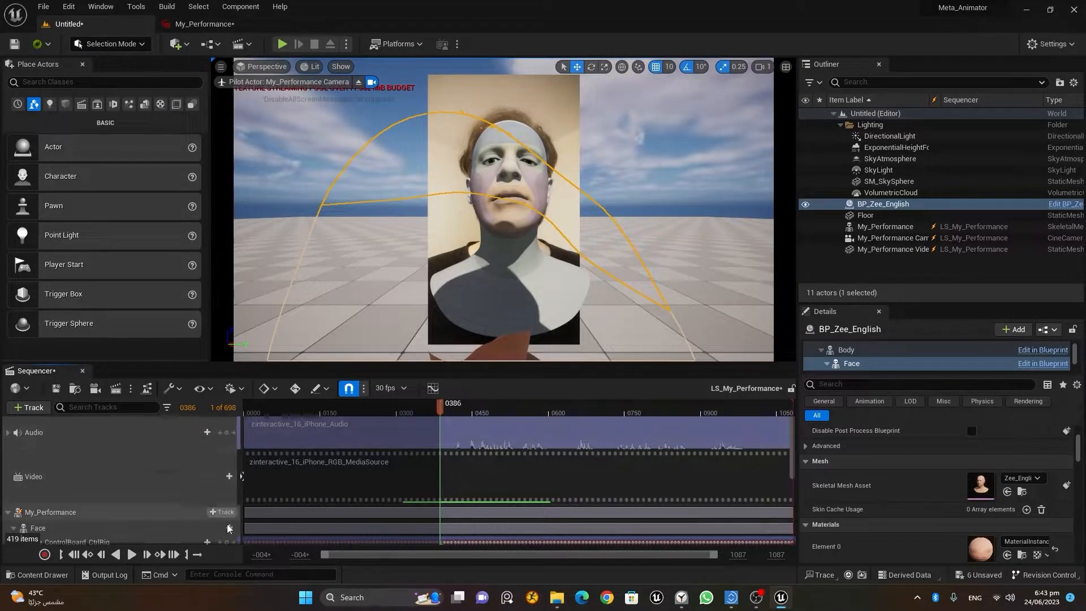
left_click(132, 554)
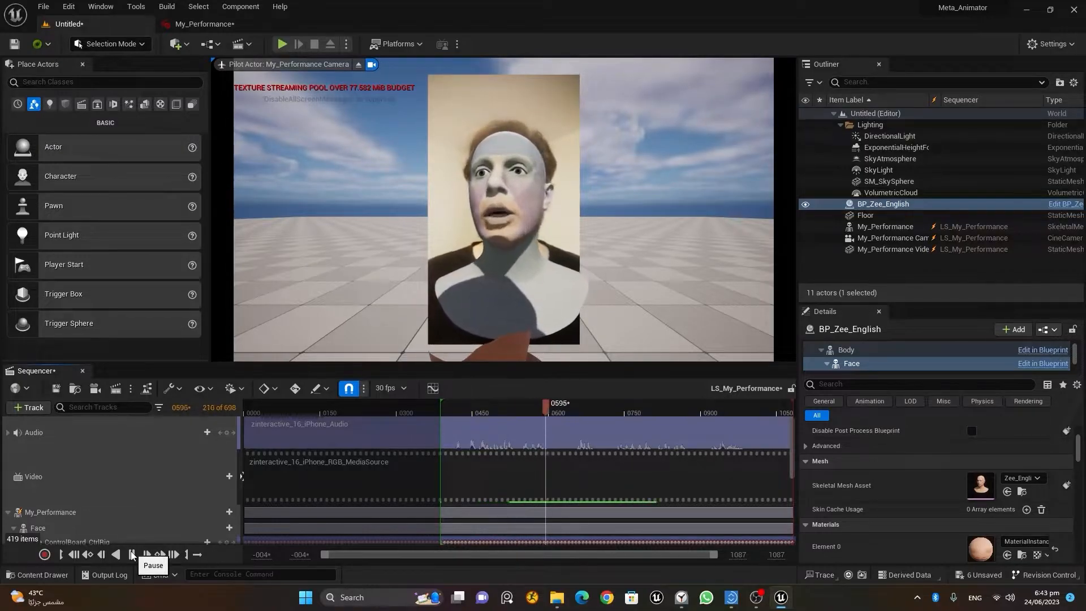
left_click(132, 555)
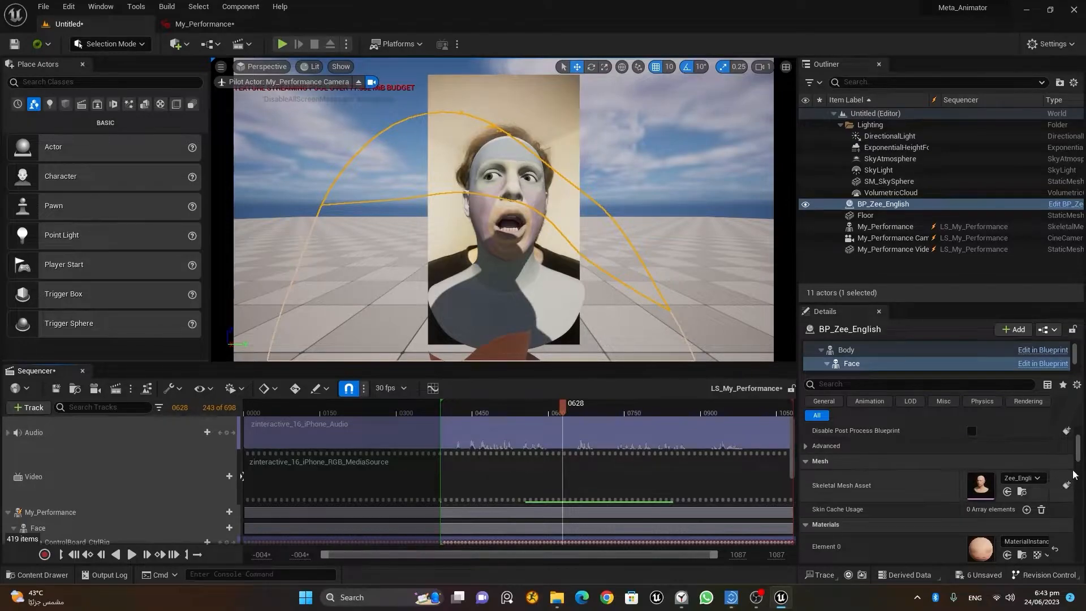
left_click_drag(1080, 453, 1082, 457)
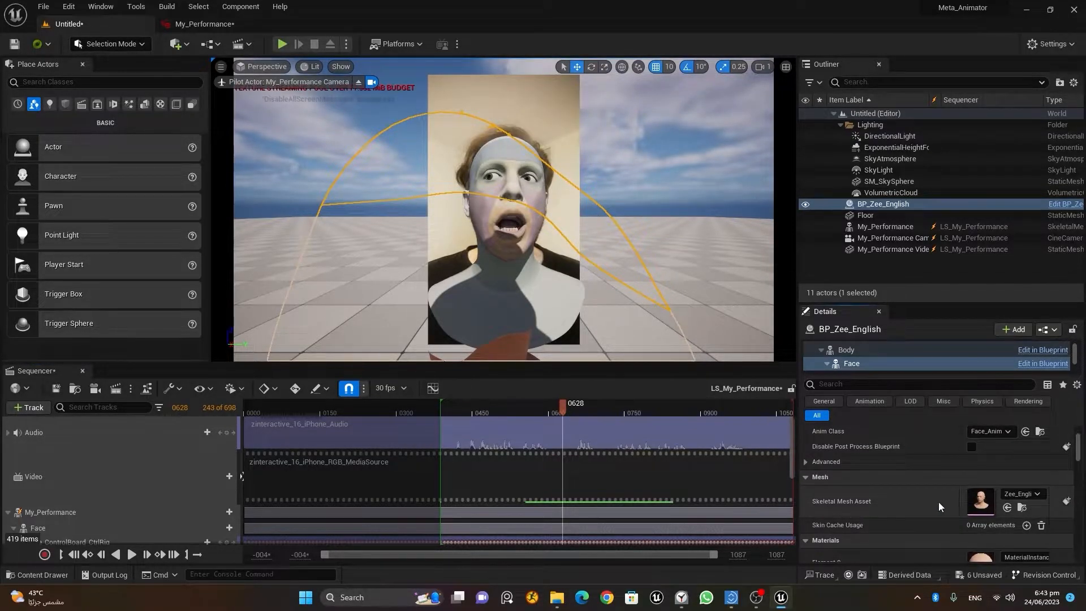
Replace the skeletal mesh of My_Performance's Face in the sequence with Zee_English_FaceMesh, the face mesh used by BP_Zee_English
left_click(1022, 495)
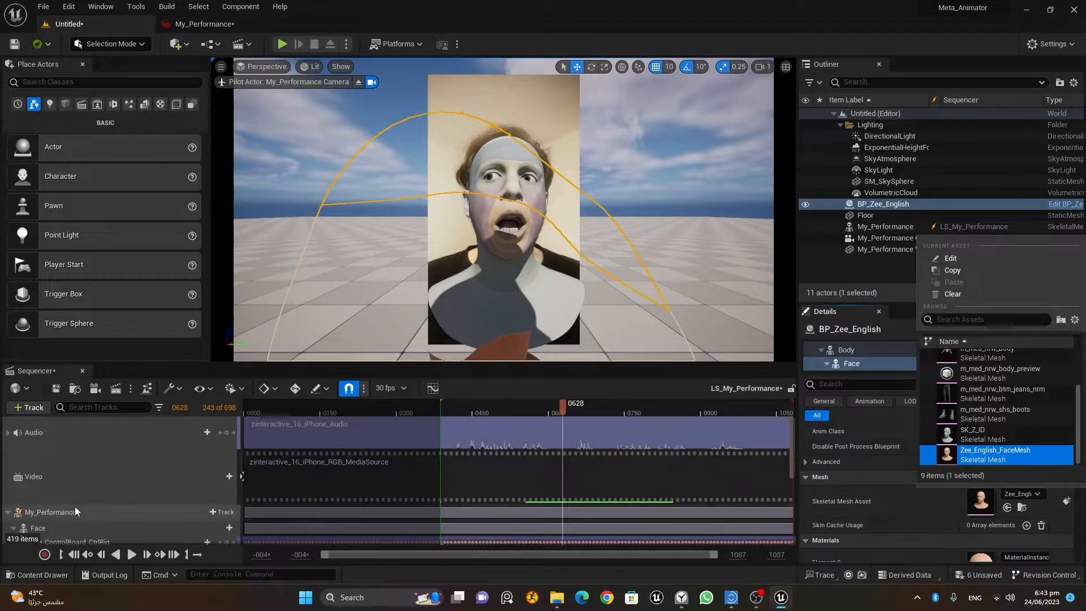
left_click(57, 526)
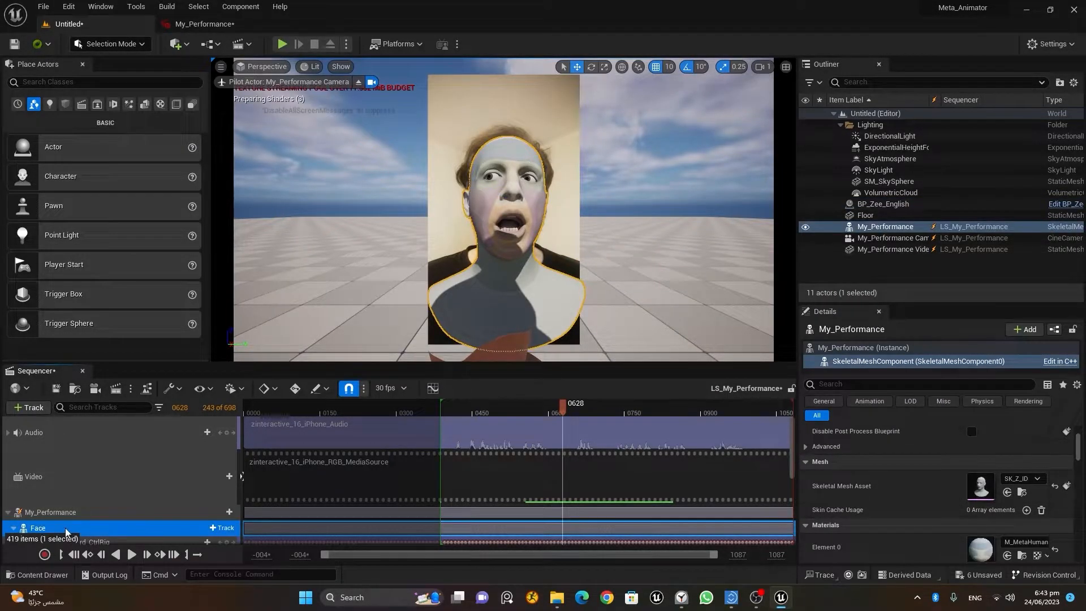
scroll(125, 471, "down", 1)
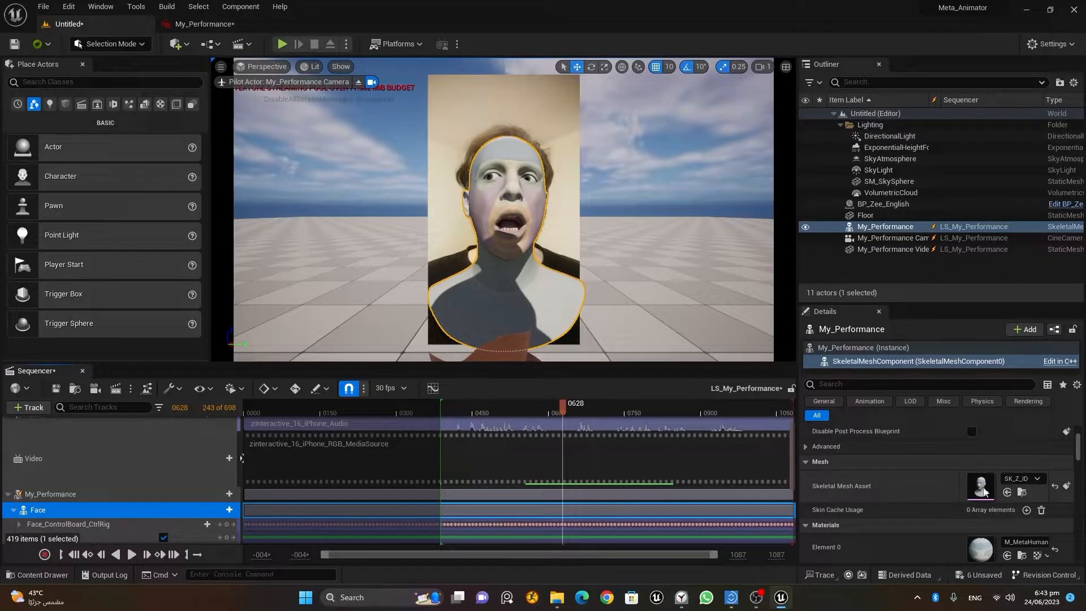
left_click(1021, 479)
left_click(972, 441)
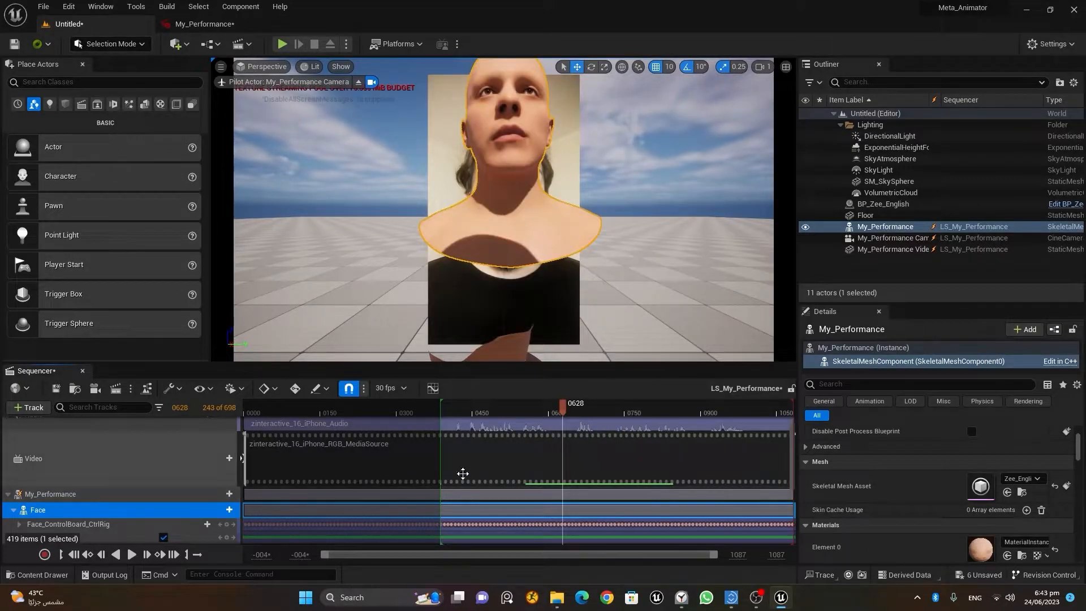
Play back the facial performance on the new face mesh from frame 406 to about frame 631
left_click(450, 410)
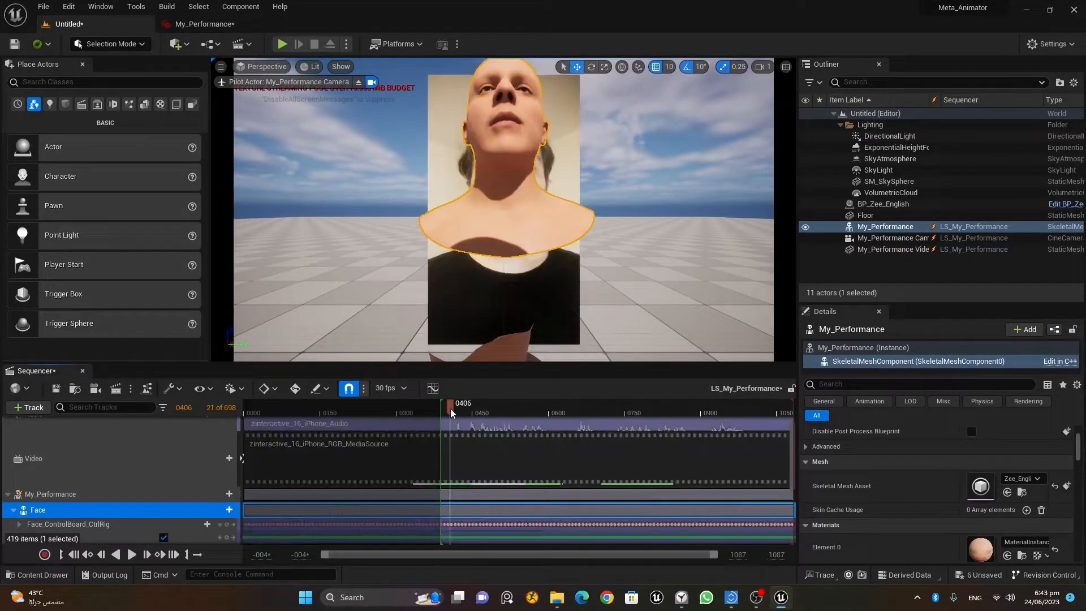
left_click(131, 554)
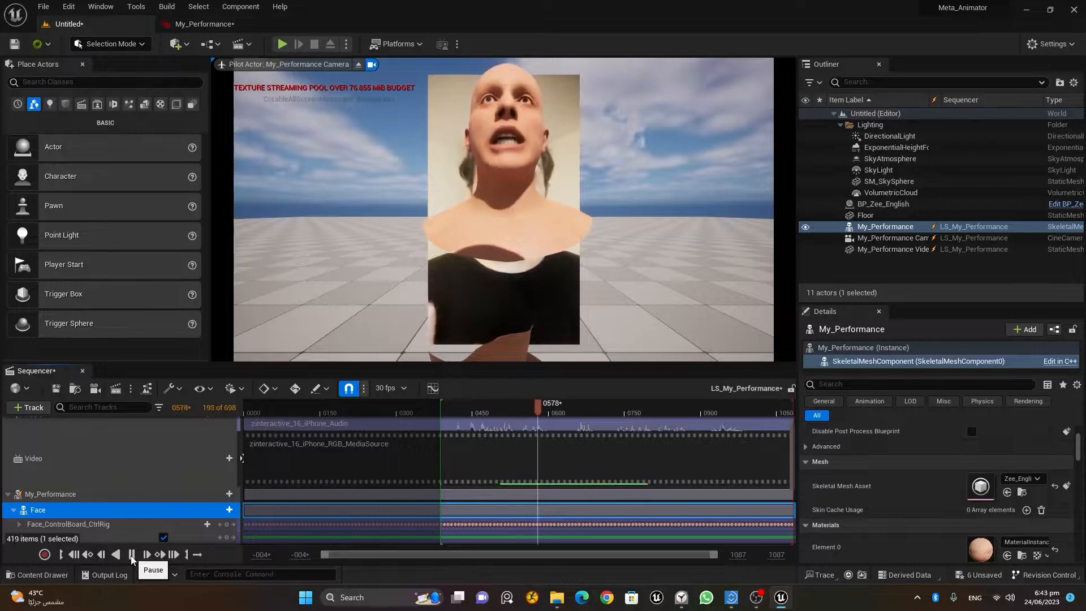
left_click(132, 555)
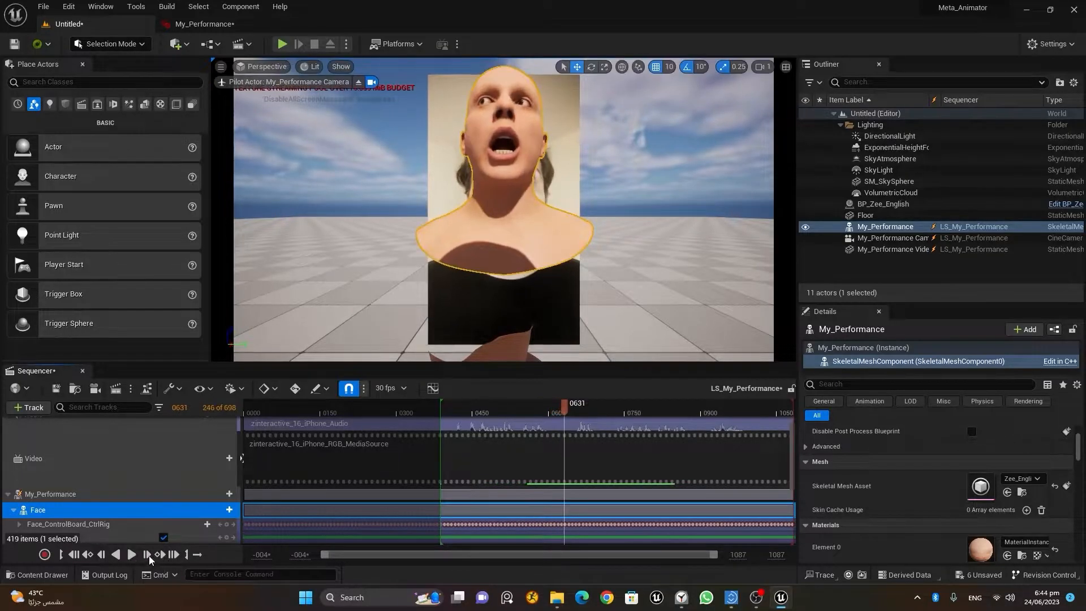
Bake the My_Performance Face track to an animation sequence named performance_anim in the Meta_Animator folder, keeping the default export options
scroll(15, 509, "down", 2)
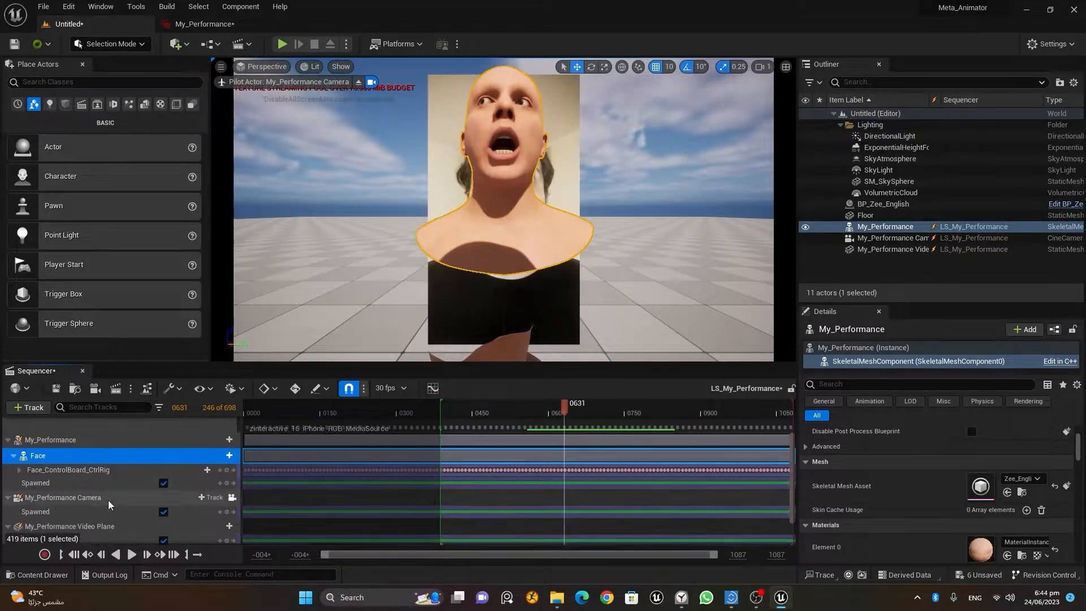
right_click(45, 459)
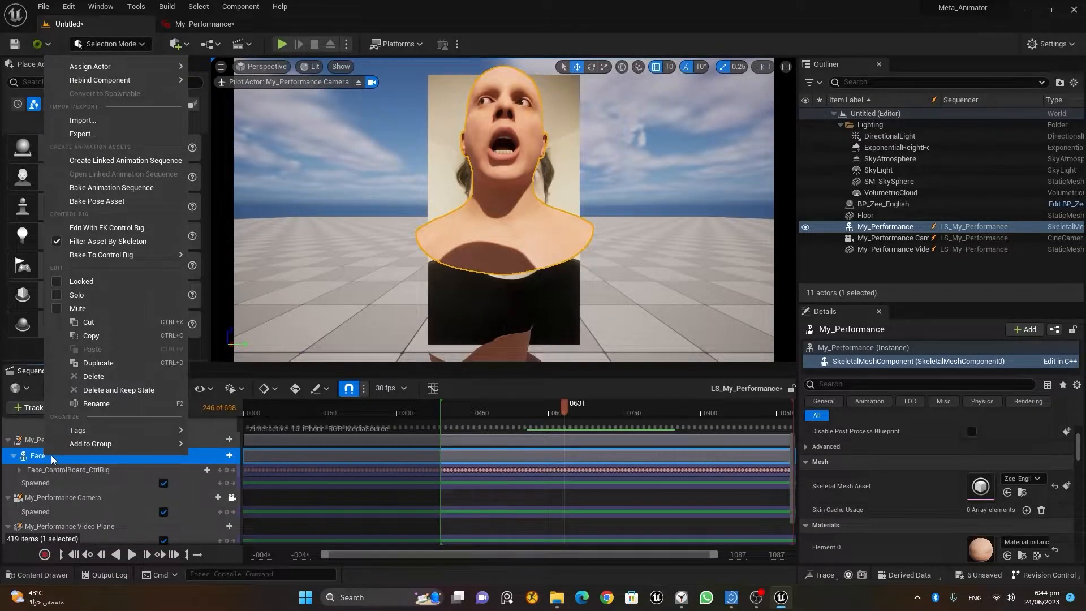
left_click(138, 194)
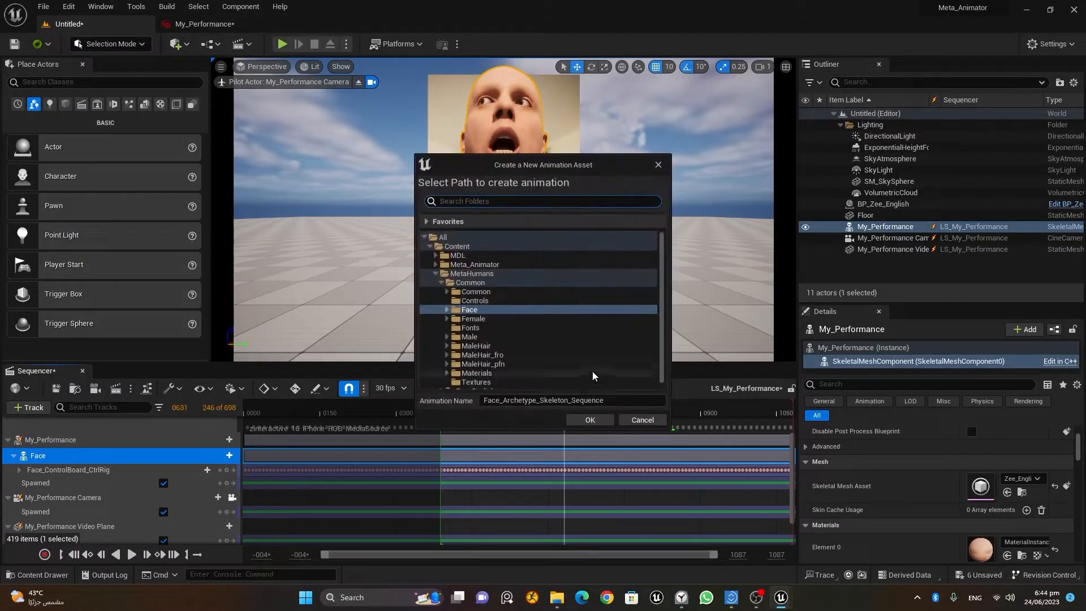
left_click(435, 274)
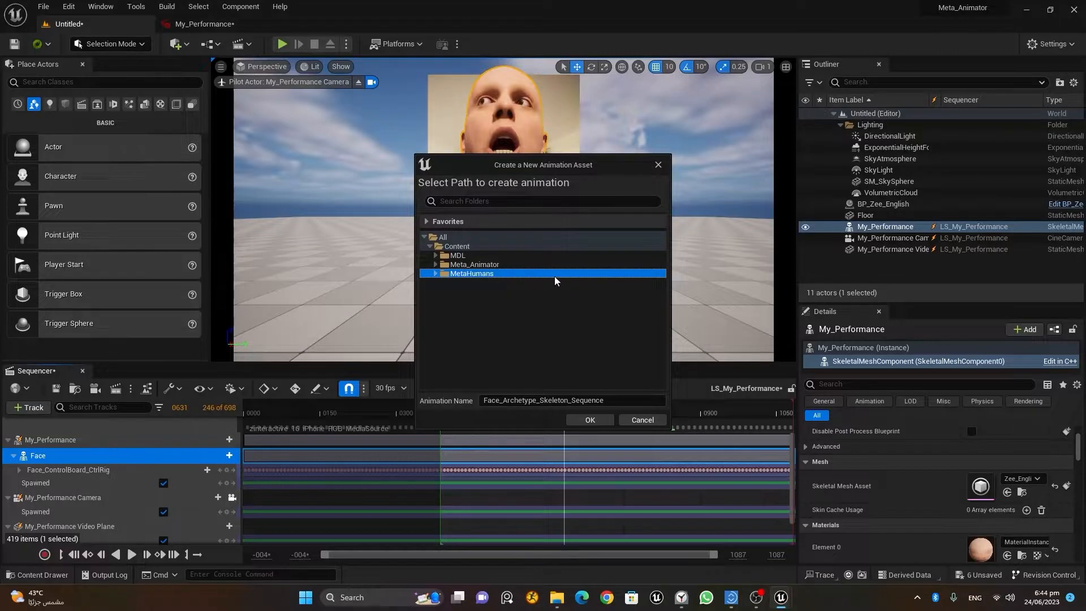
left_click(501, 265)
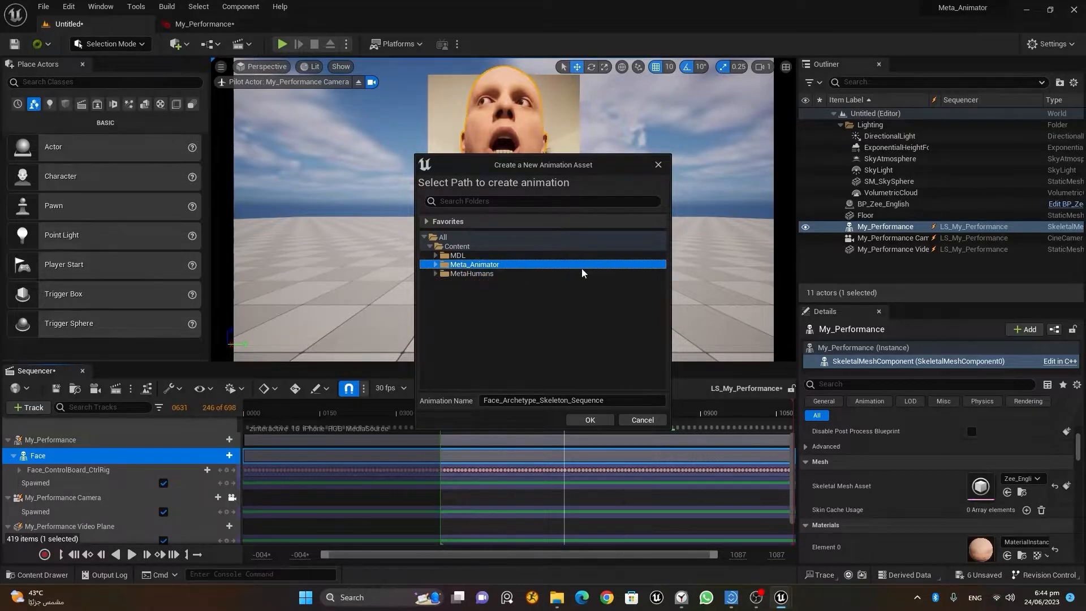
left_click(626, 399)
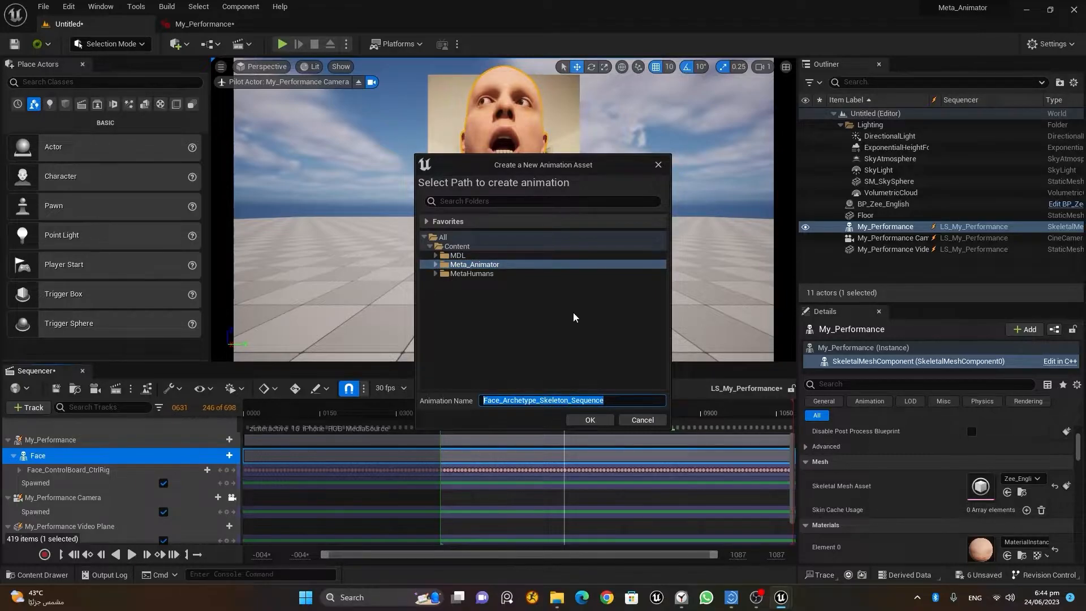
type("performace")
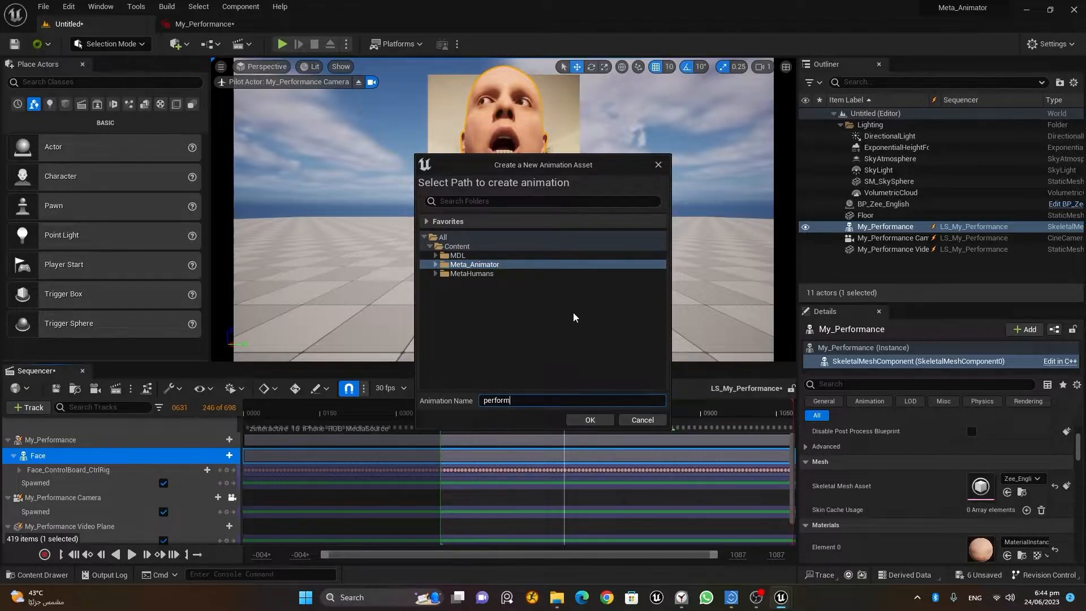
key("BackSpace")
key("BackSpace")
type("nce_anim")
left_click(591, 419)
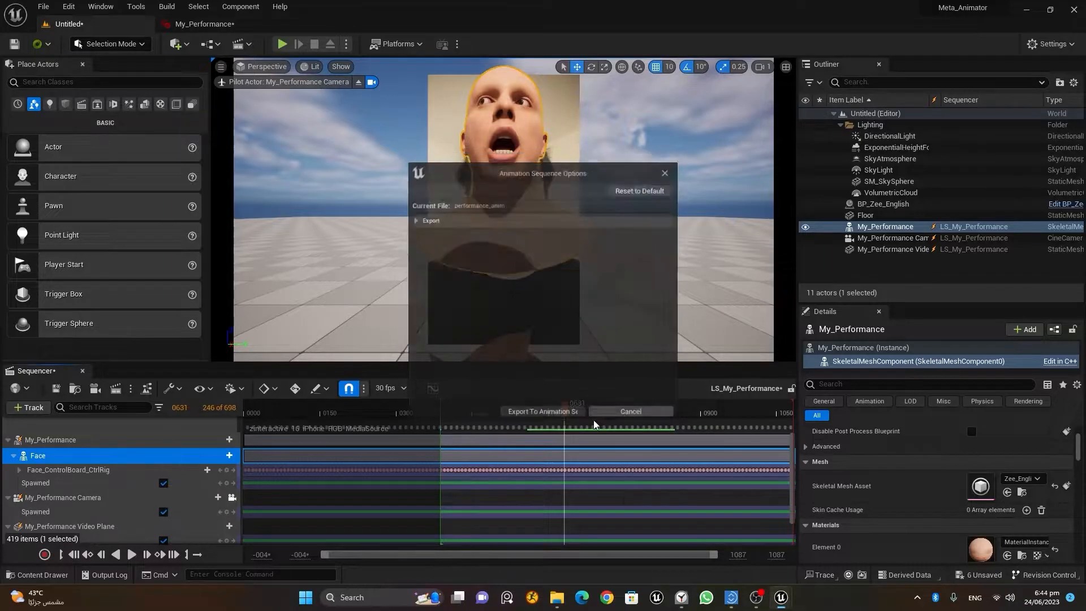
left_click(542, 419)
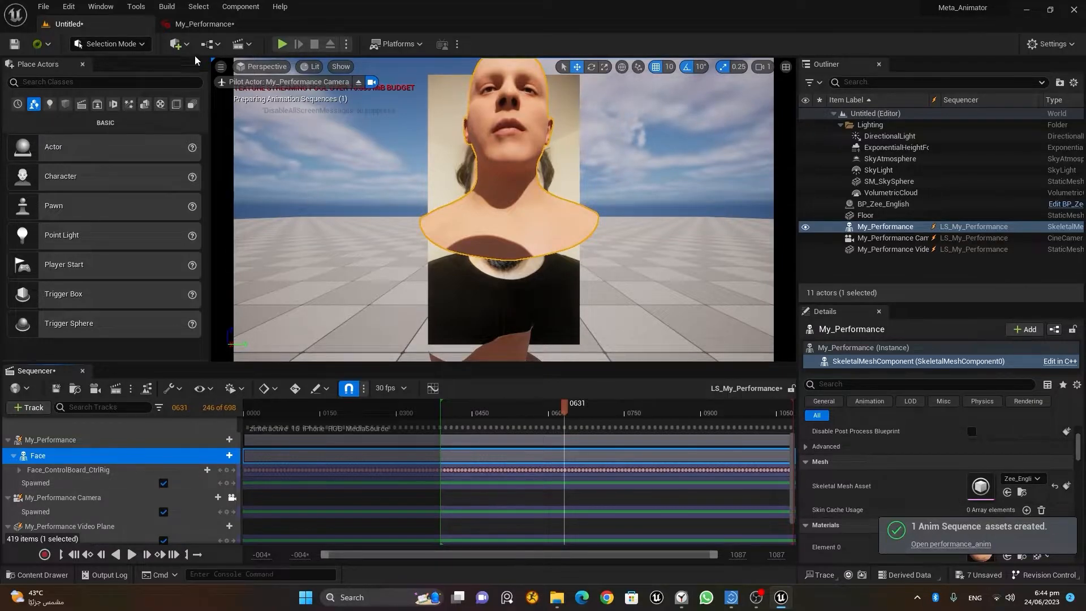
Compare the My_Performance asset's animation export option and visualization mesh with the face mesh setup in the level sequence
left_click(201, 23)
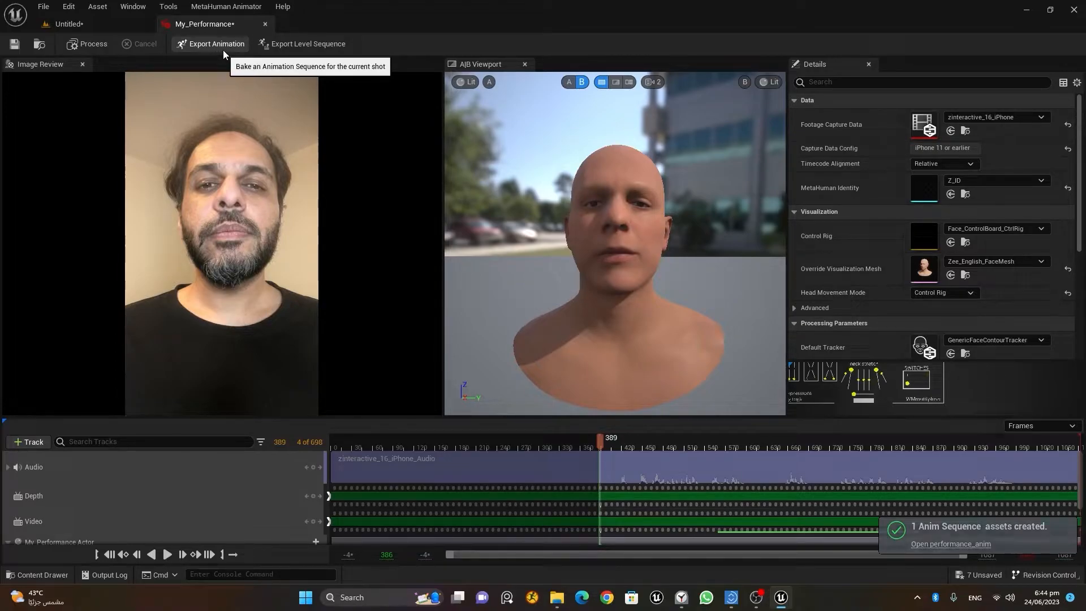
left_click(95, 27)
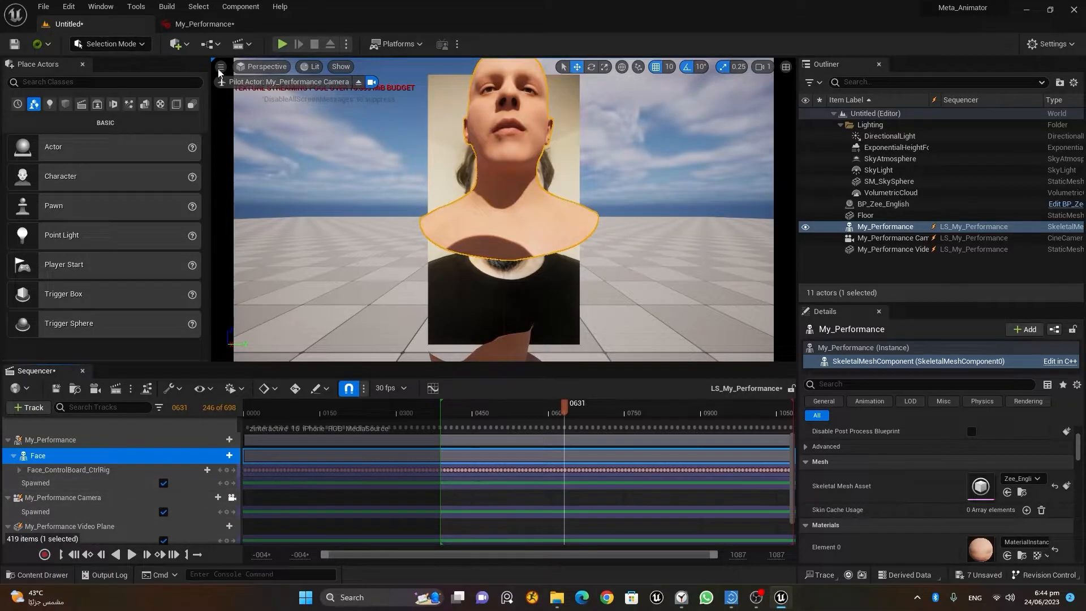
left_click(195, 25)
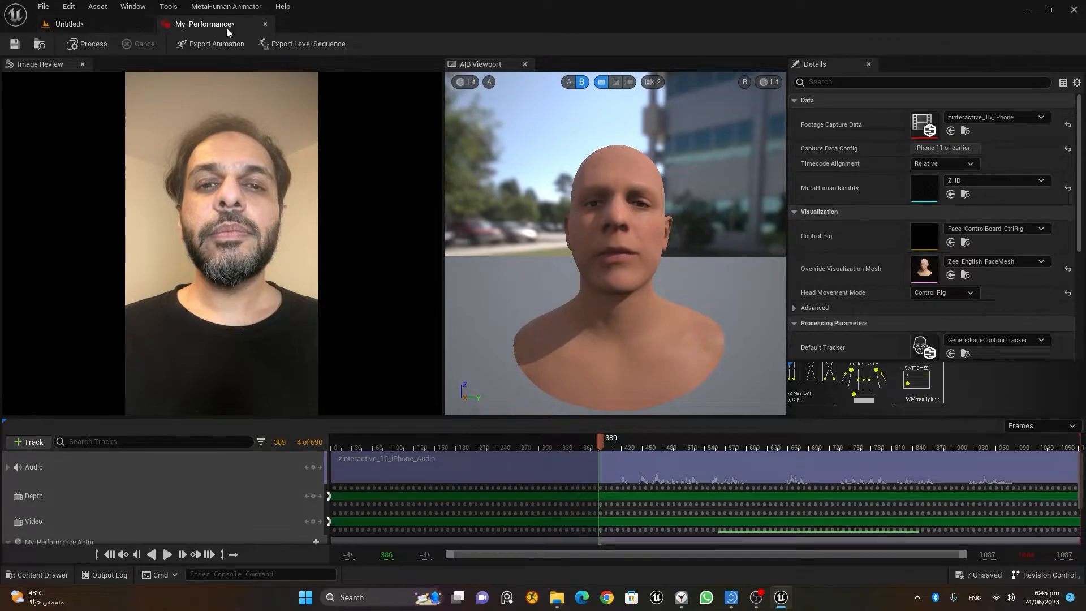
left_click(69, 24)
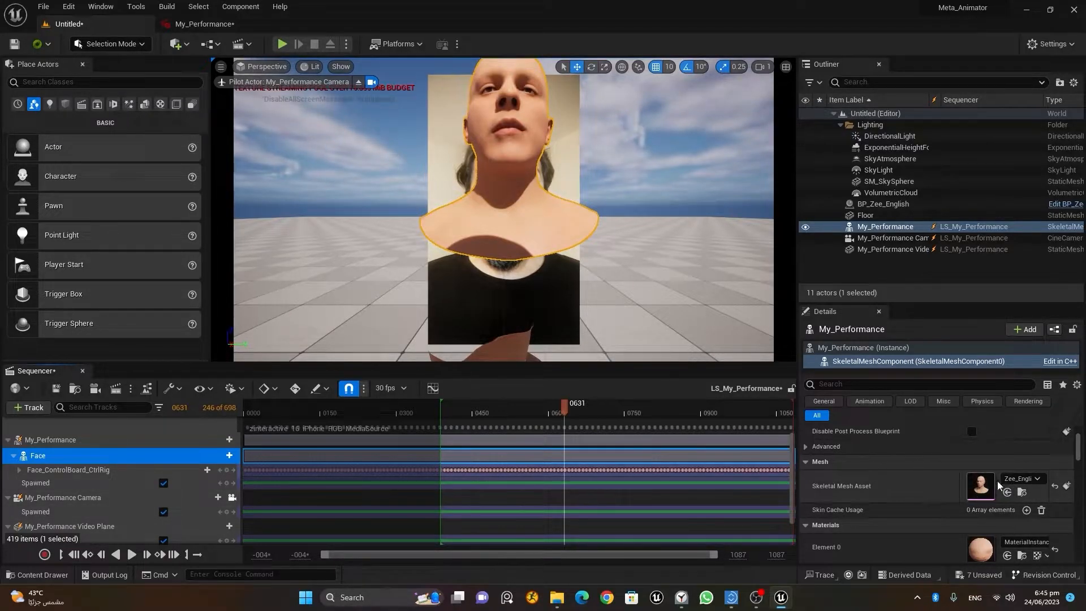
left_click(226, 25)
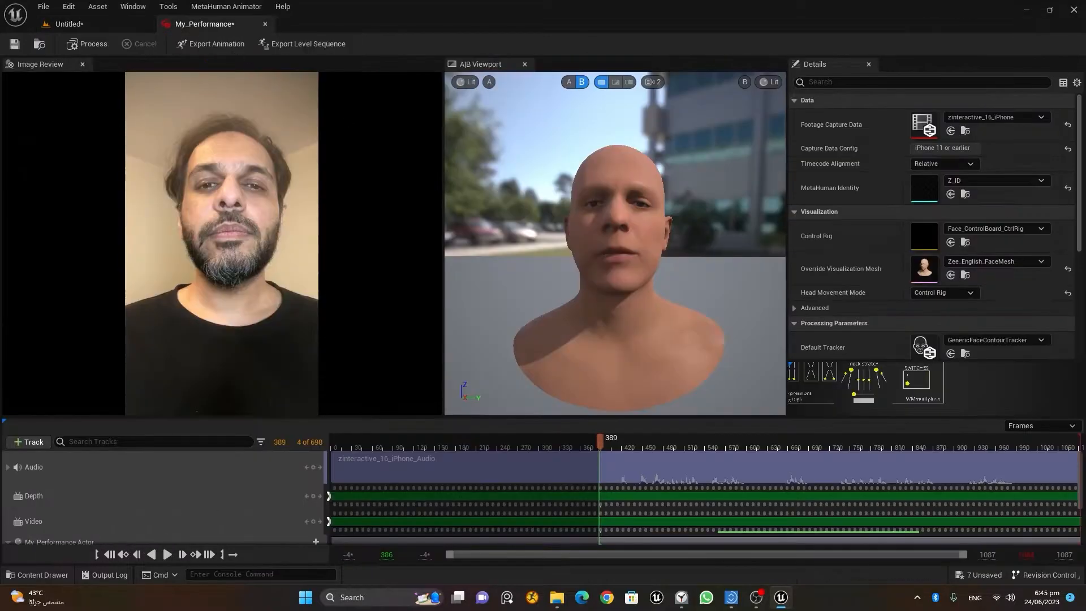
left_click(85, 25)
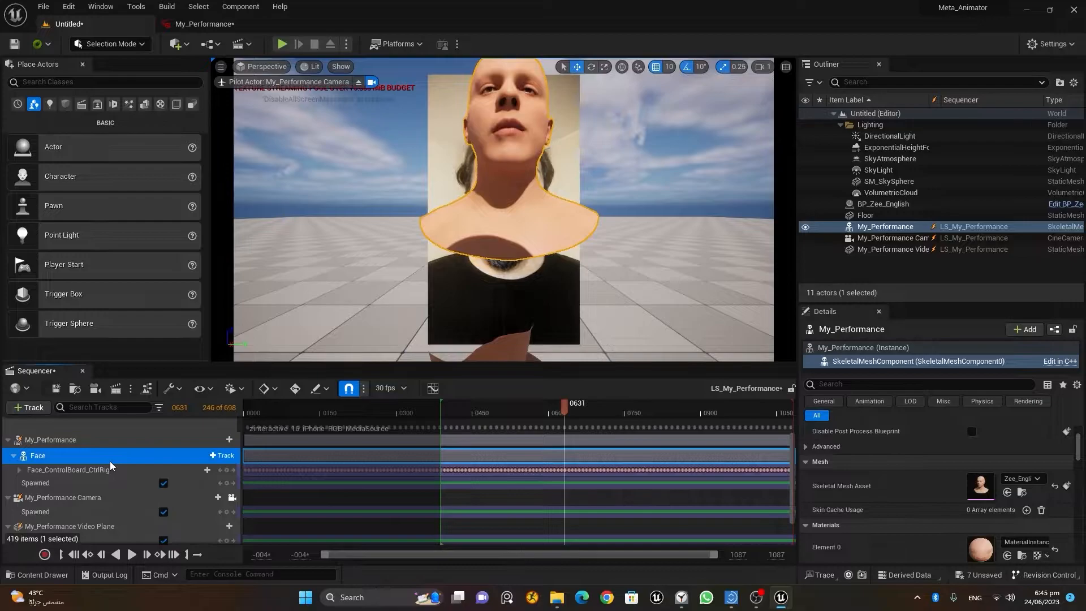
Open the Metahuman_Animator level sequence and frame BP_Zee_English's upper body from the front in the level view
left_click(37, 574)
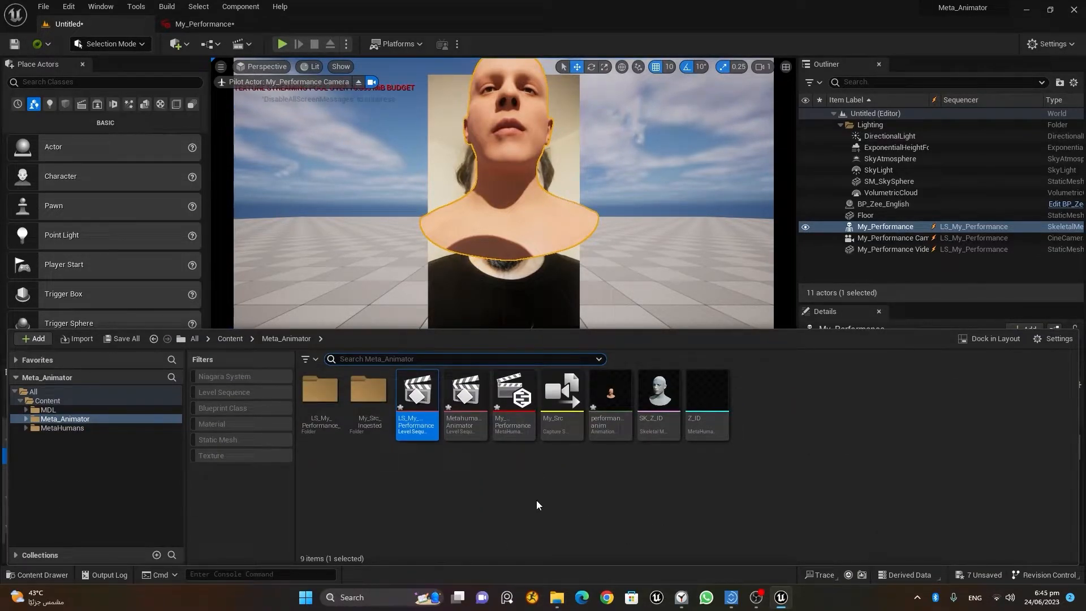
double_click(467, 403)
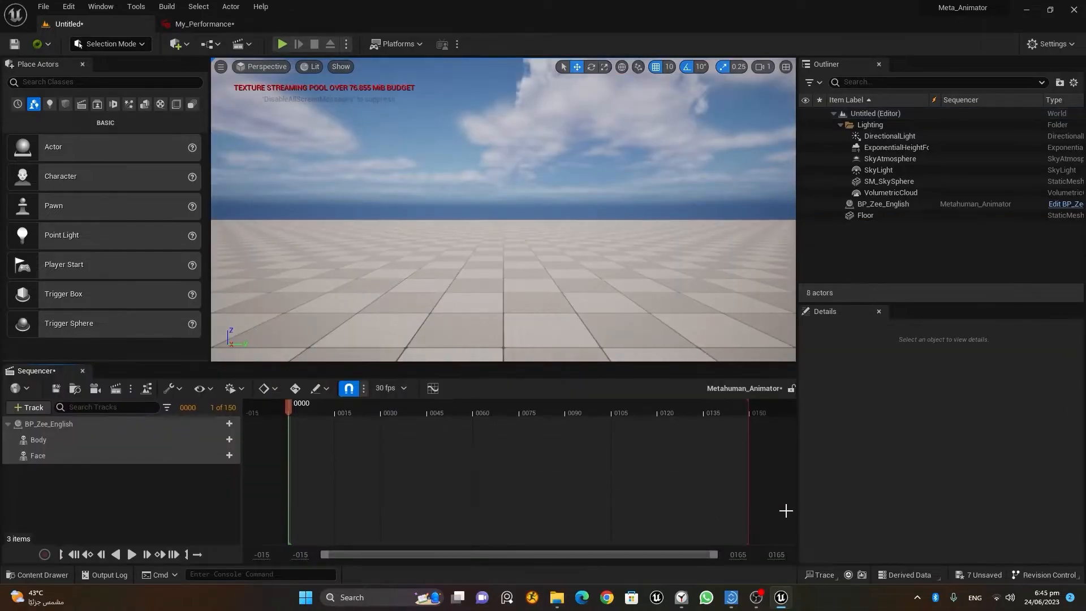
left_click(899, 205)
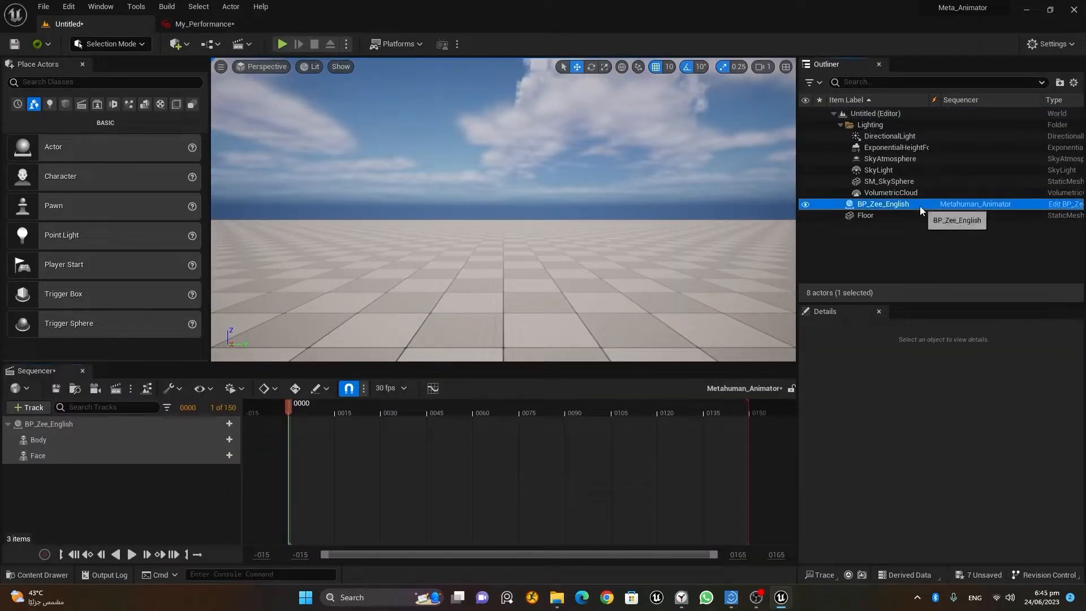
key("f")
left_click_drag(577, 211, 413, 235, "alt")
scroll(503, 210, "up", 5)
middle_click_drag(503, 210, 504, 130)
left_click_drag(504, 209, 469, 193, "alt")
Open performance_anim in a docked animation editor, preview the baked facial motion up close, and close the editor
left_click(38, 574)
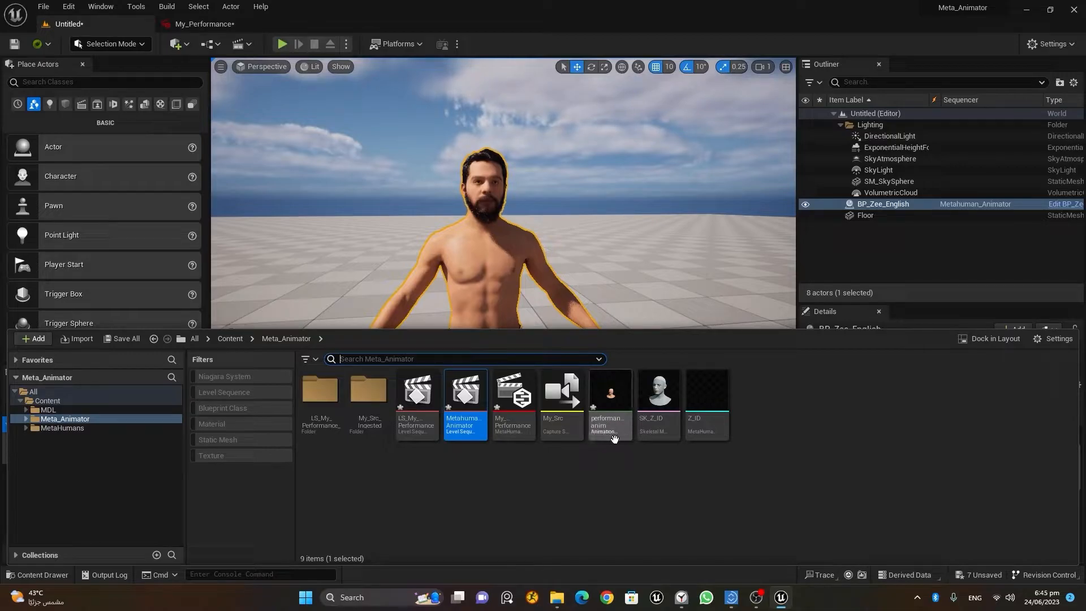
left_click(610, 394)
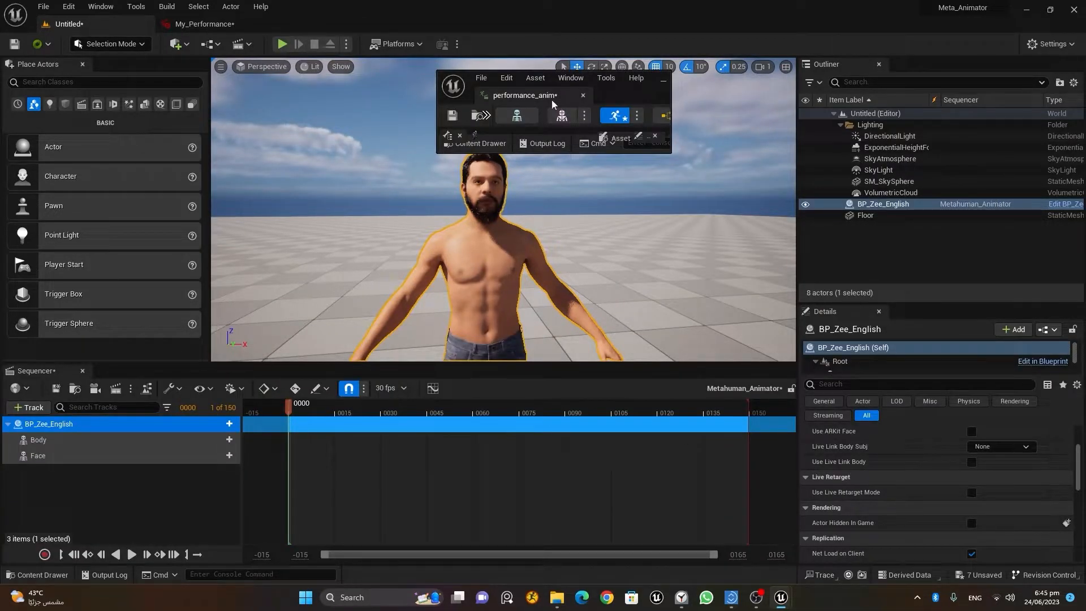
left_click_drag(530, 99, 280, 30)
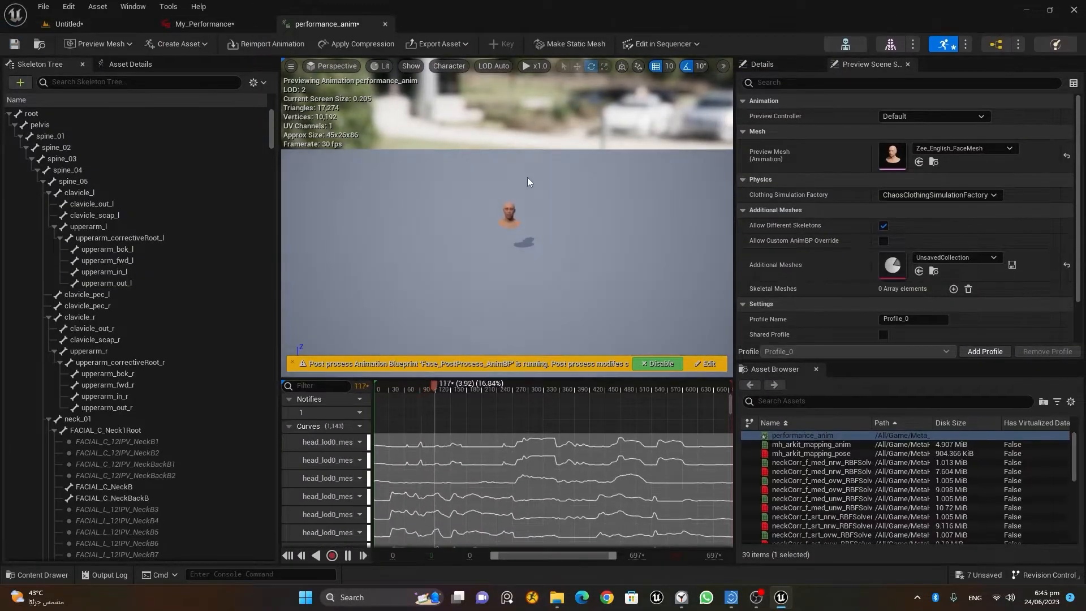
scroll(528, 178, "up", 5)
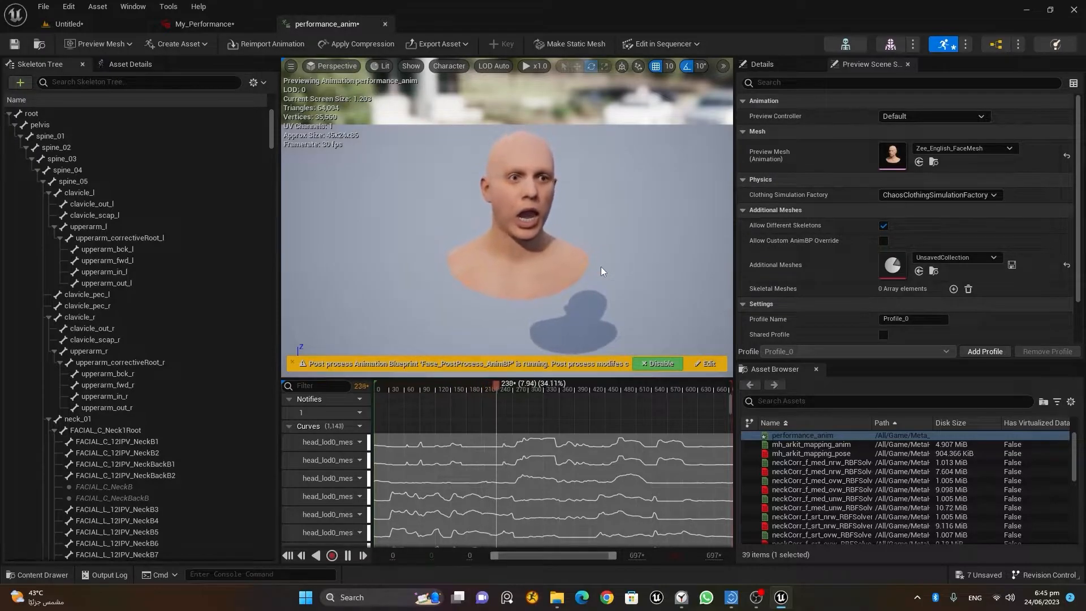
left_click(385, 23)
Choose idle_251087.fbx and stand-talk_251115.fbx from the Lesson_Recordings Motion folder for import into the project's Meta_Animator folder
left_click(37, 574)
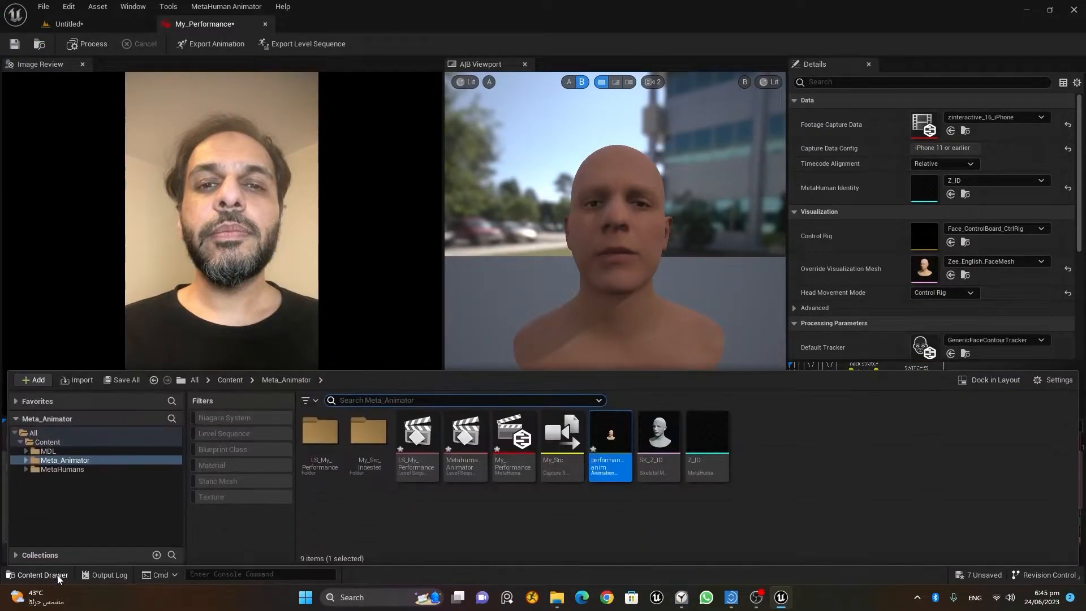
left_click(81, 28)
left_click(38, 575)
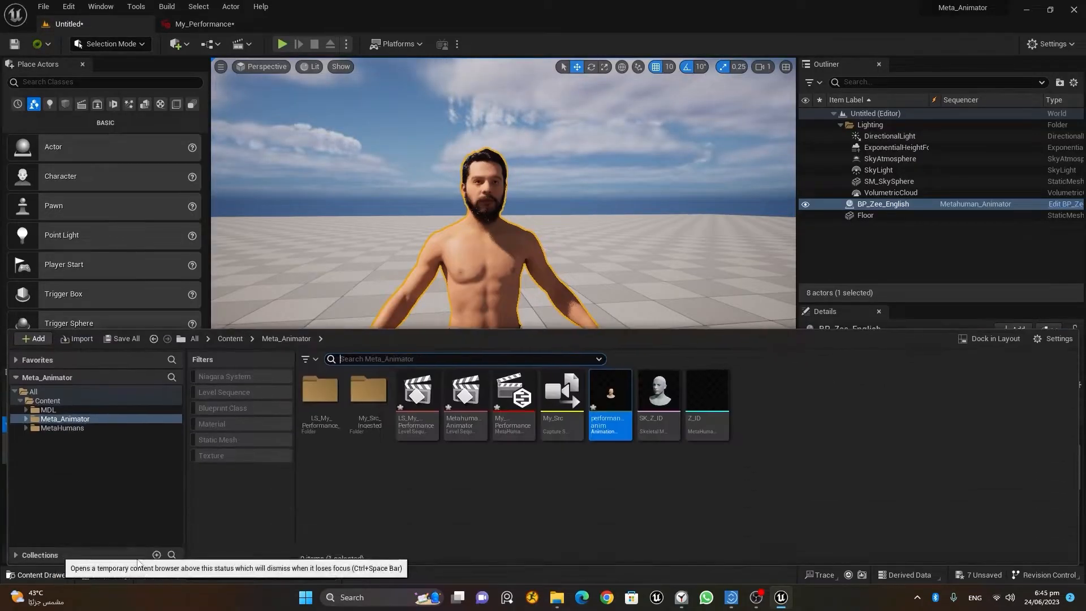
left_click(666, 500)
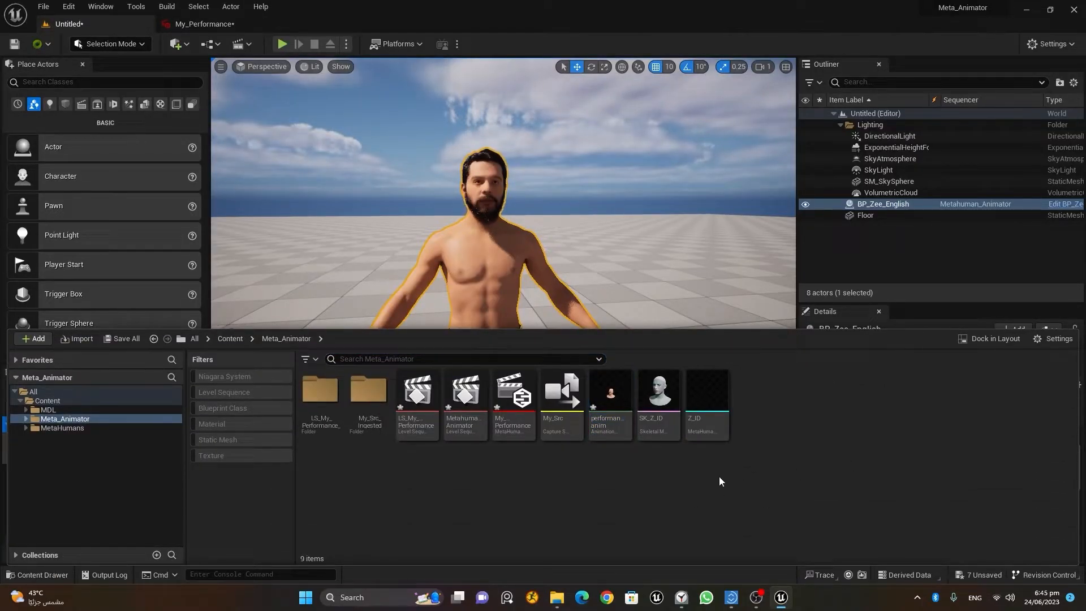
right_click(760, 426)
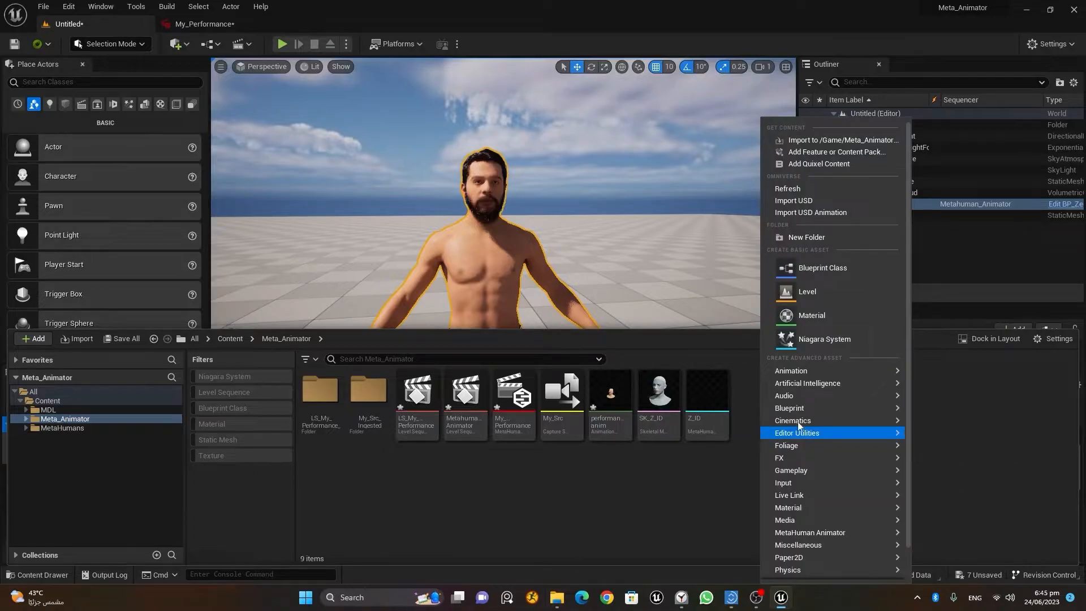
left_click(834, 141)
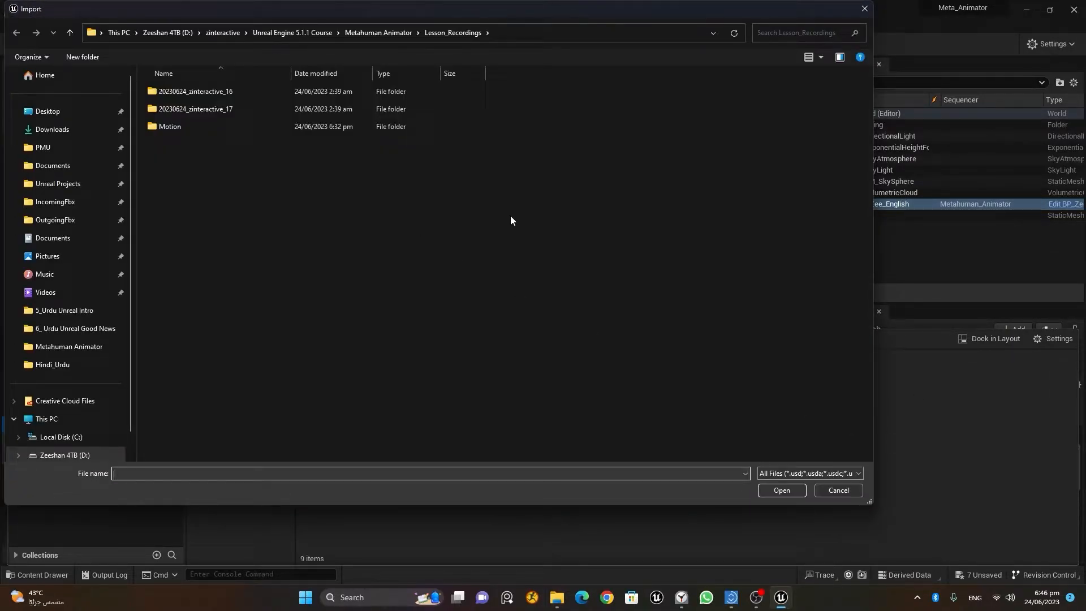
double_click(206, 128)
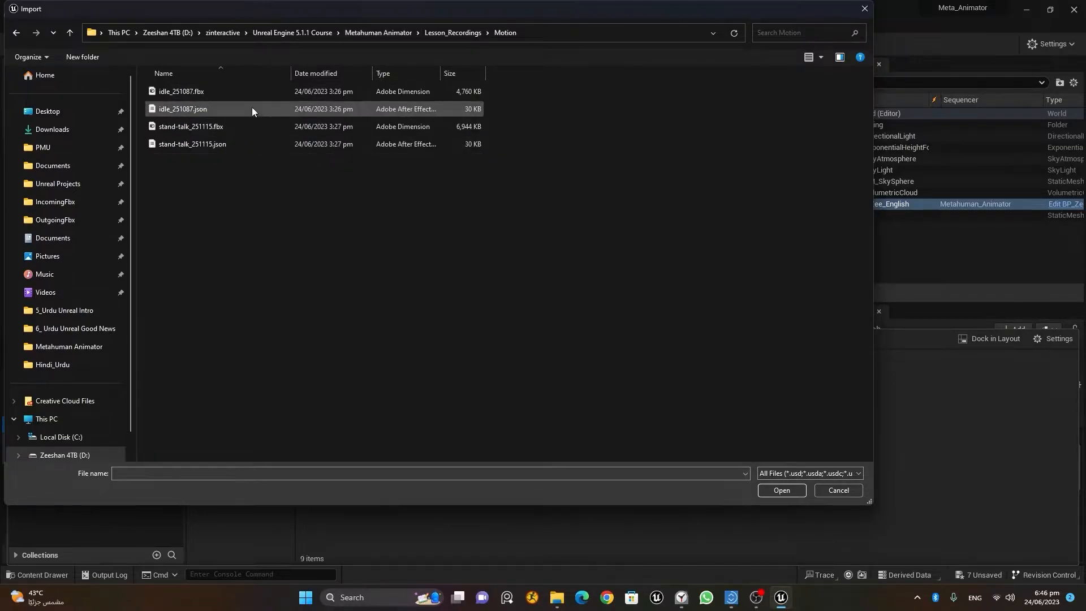
left_click(243, 92)
left_click(259, 127, "ctrl")
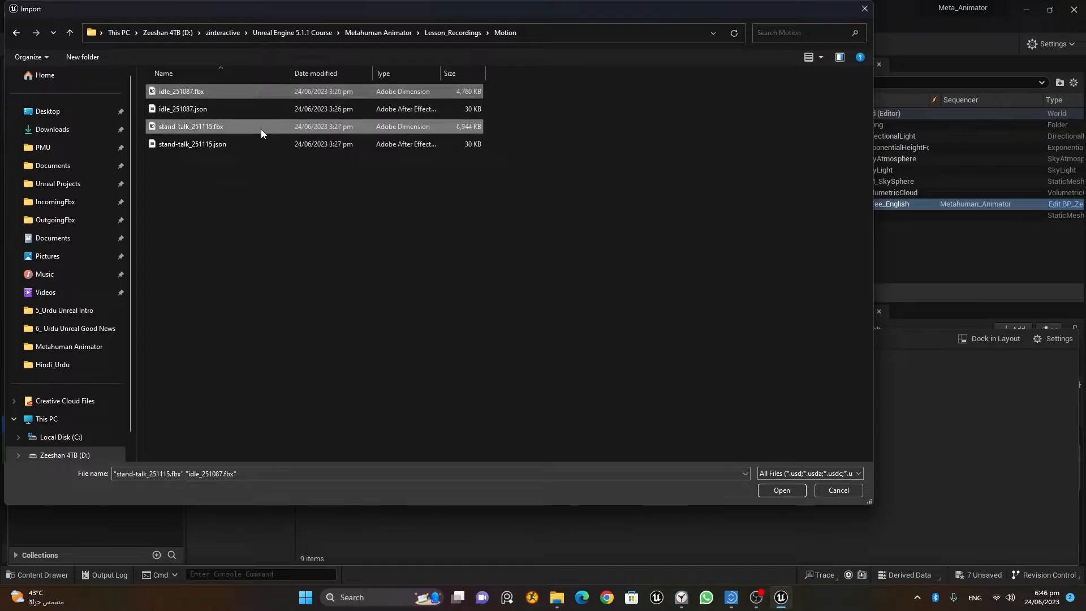
left_click(785, 490)
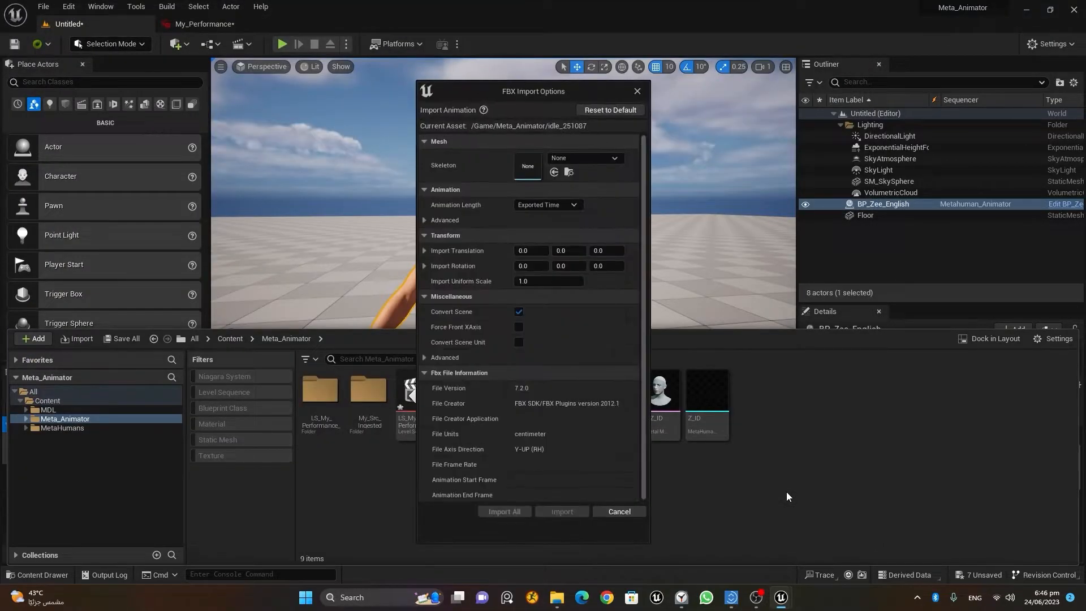
Assign the metahuman_base_skel skeleton and import all the selected FBX animations with the same settings
left_click(600, 158)
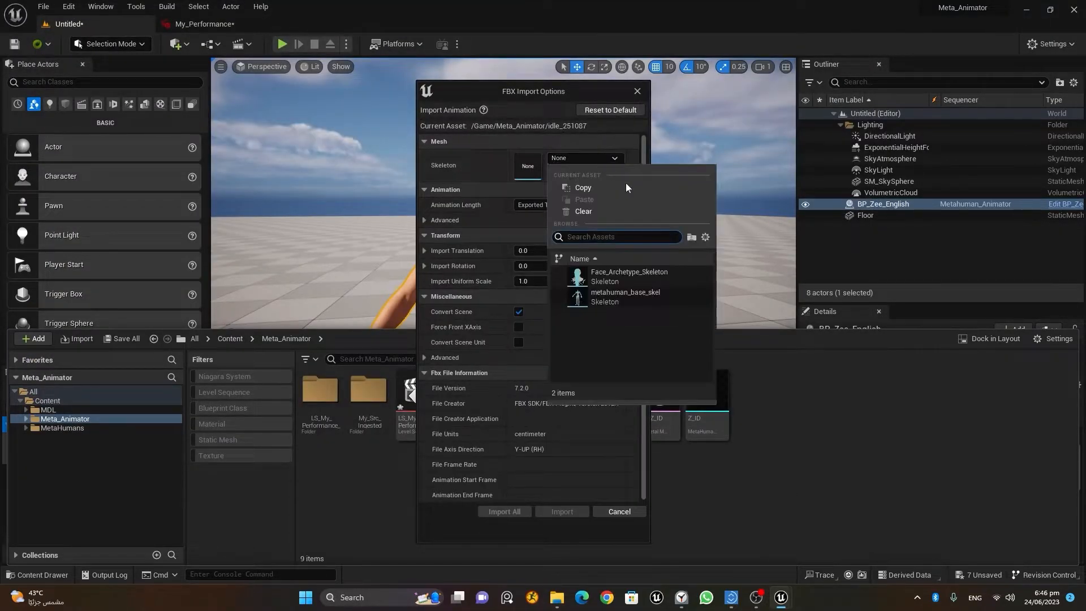
left_click(635, 297)
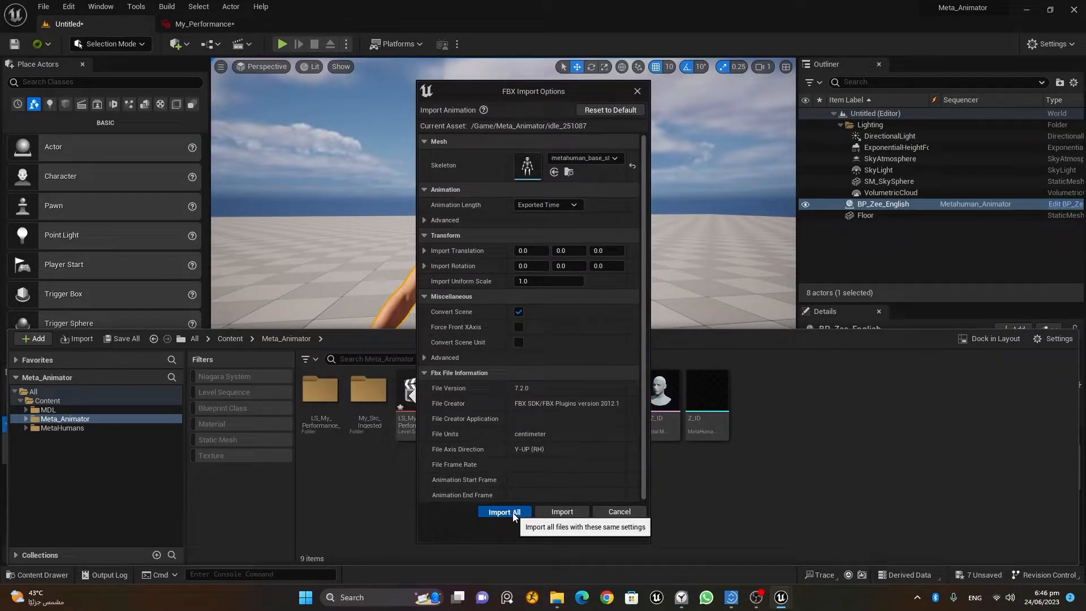
left_click(515, 512)
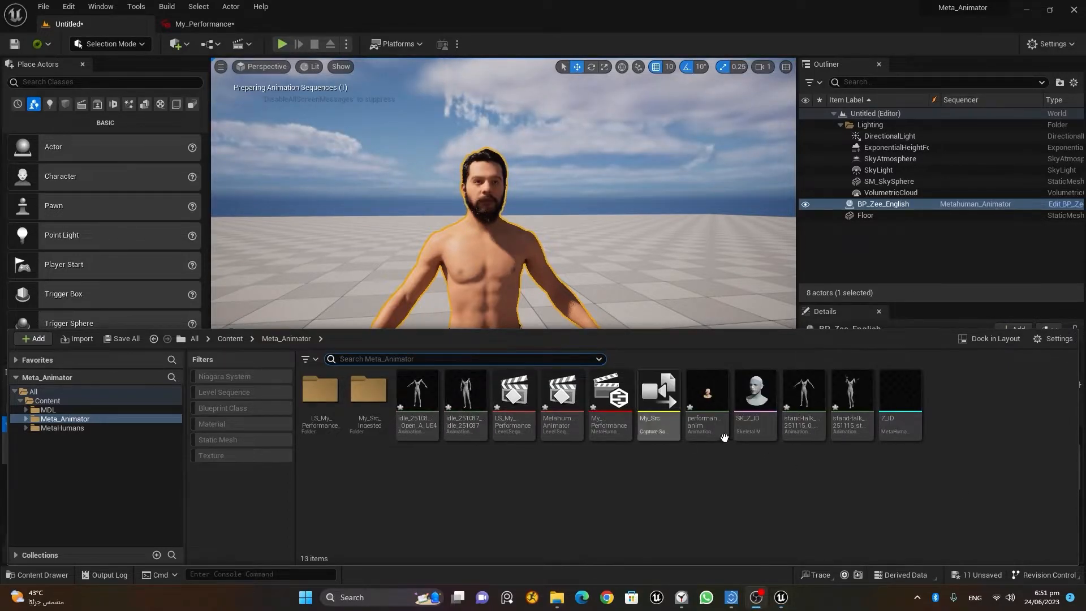
Open the idle_251087_0_Open_A_UE4 animation in a docked editor, preview its pose up close, and close the editor
left_click(417, 404)
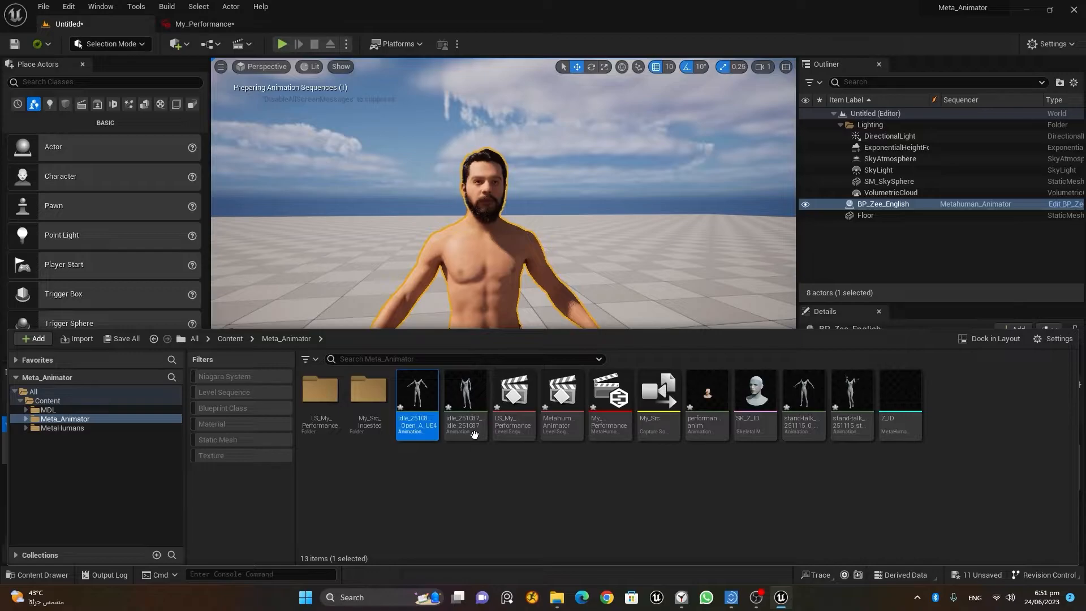
mouse_move(419, 385)
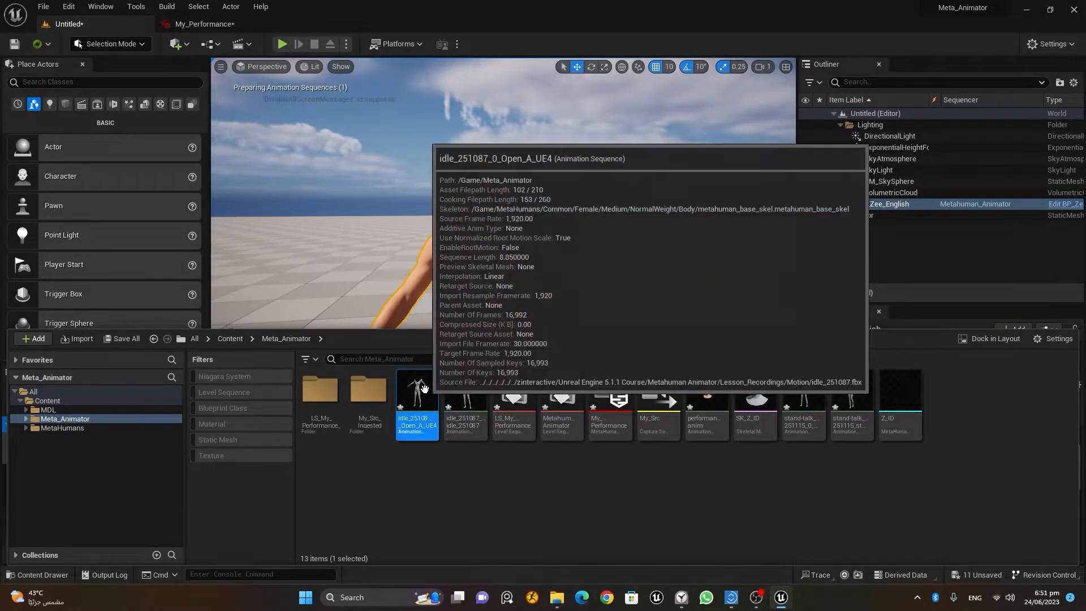
double_click(420, 385)
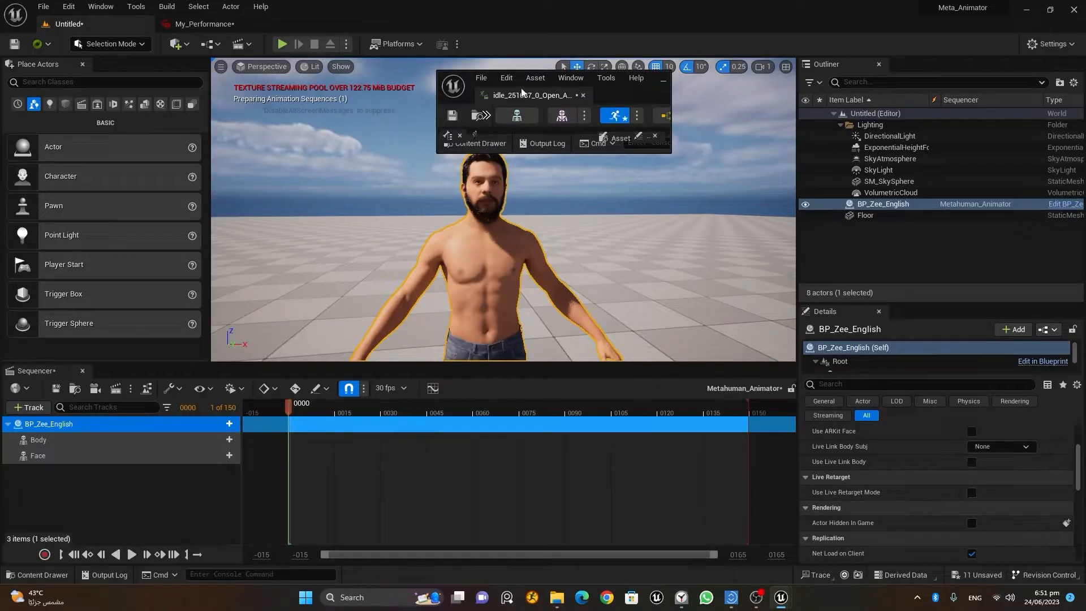
scroll(508, 178, "up", 12)
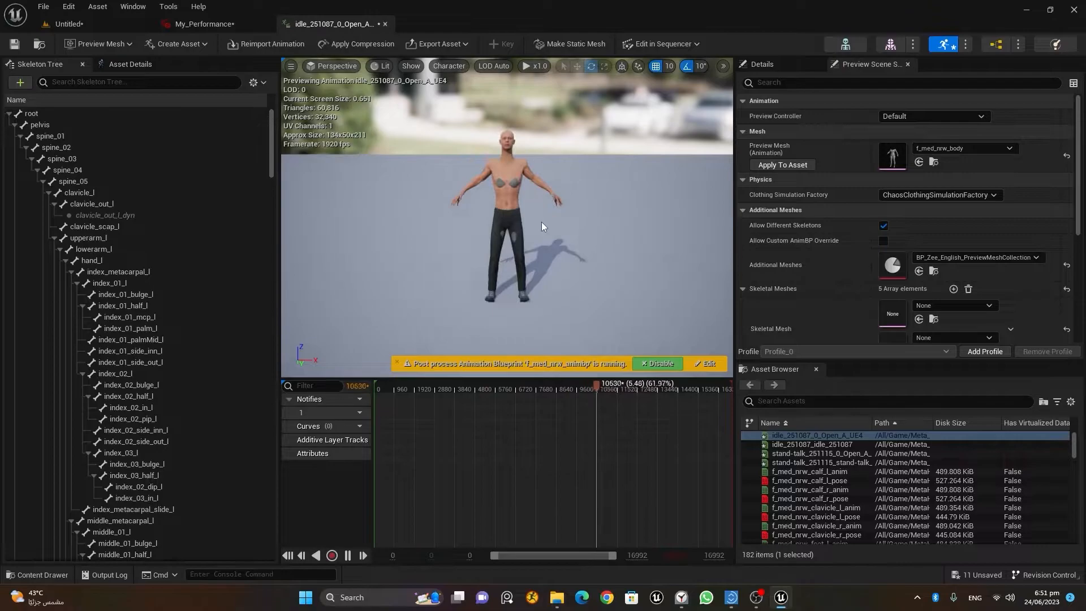
left_click(386, 24)
Open idle_251087_idle_251087 in a docked animation editor, preview the idle body motion up close, and close the editor
left_click(34, 575)
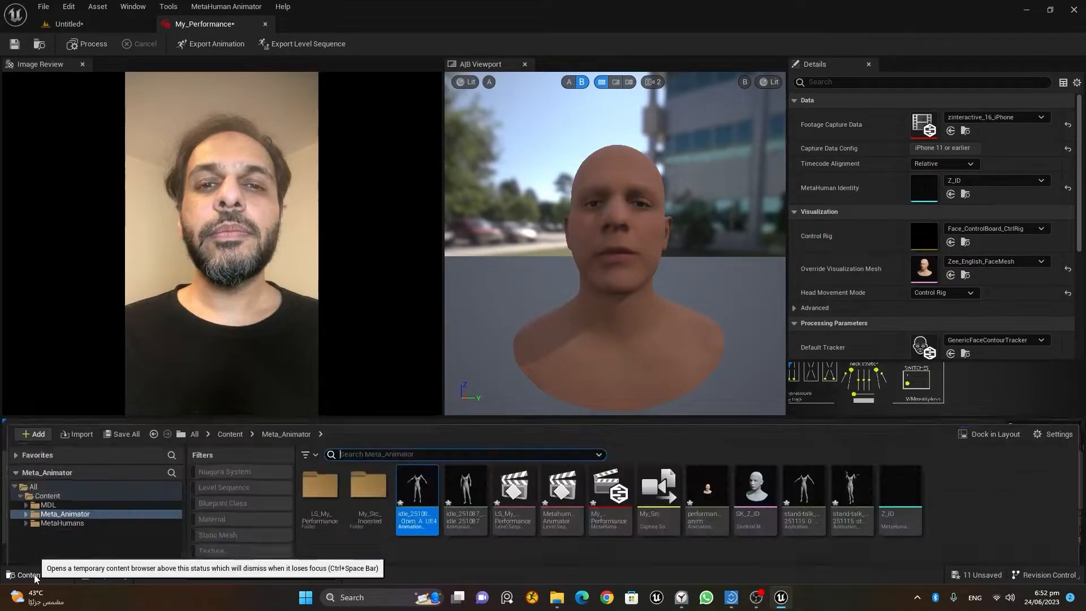
left_click(464, 433)
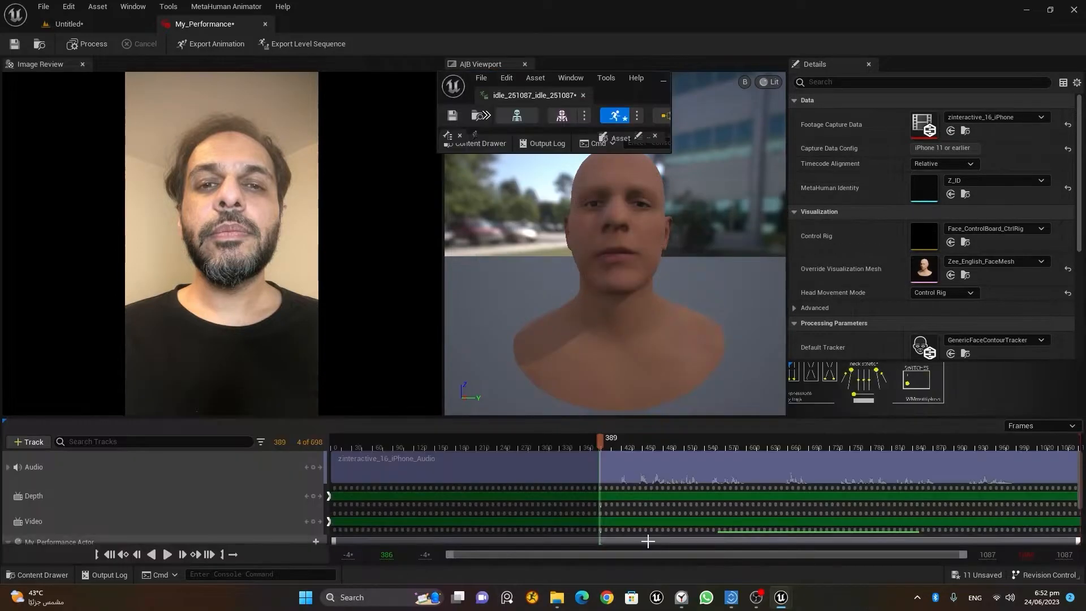
left_click_drag(486, 91, 304, 30)
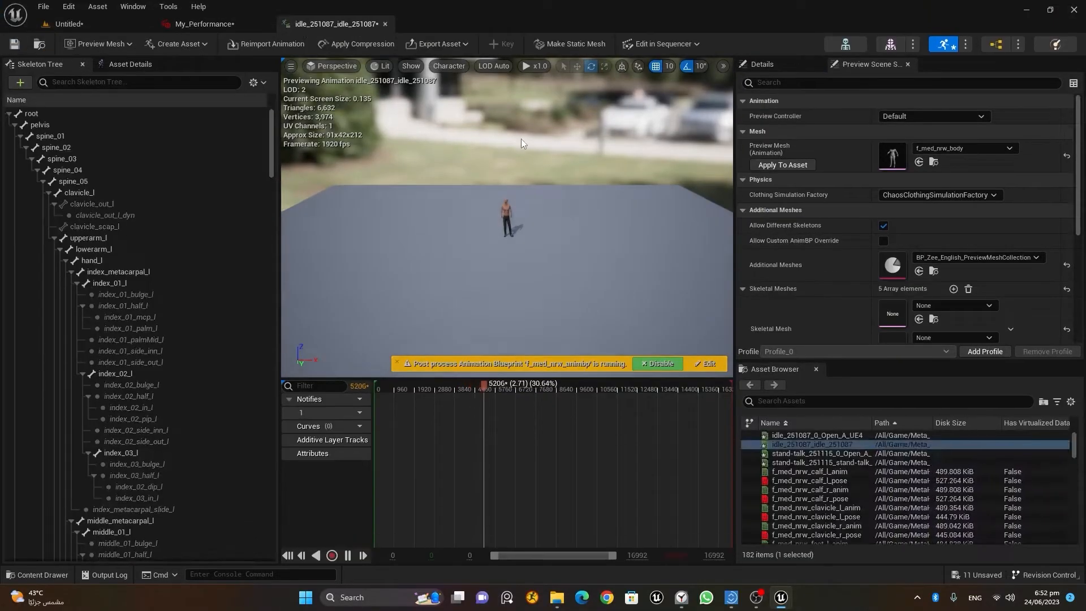
scroll(524, 173, "up", 6)
scroll(524, 172, "up", 3)
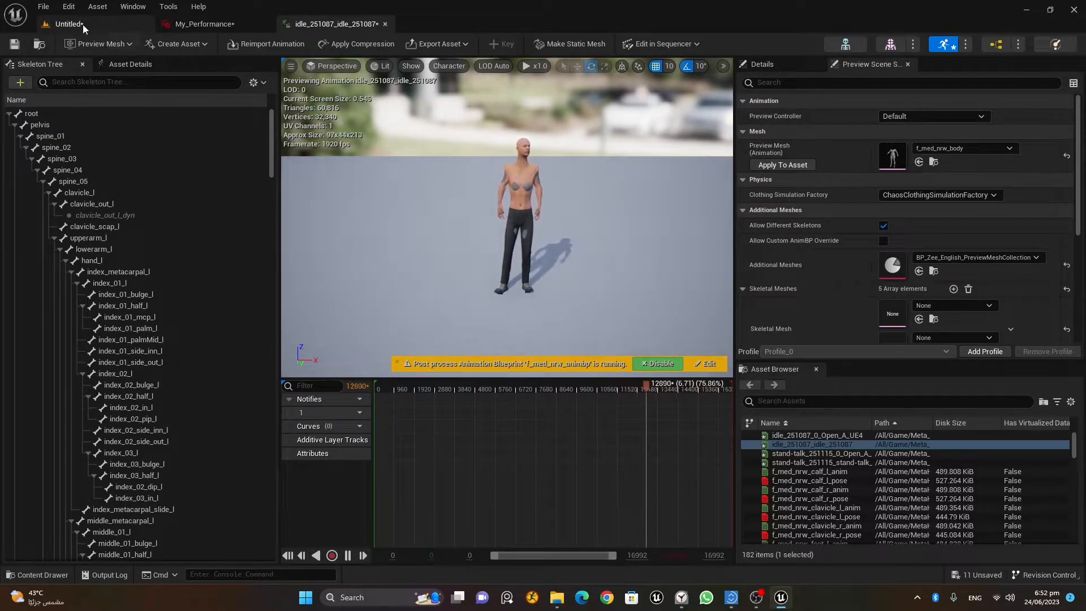
left_click(385, 24)
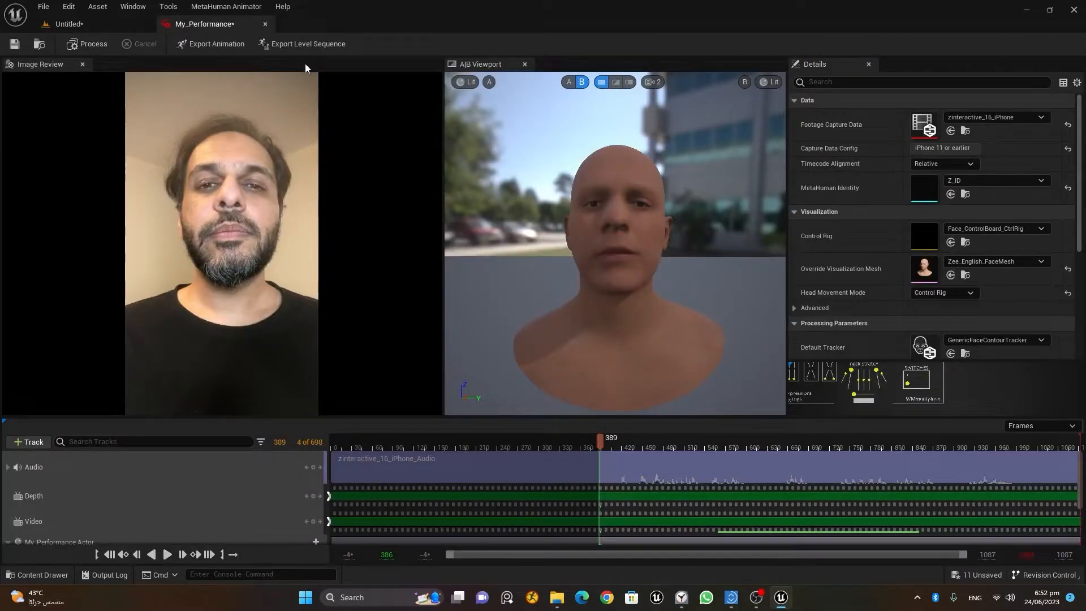
Force delete the Open_A_UE4 pose animations imported with idle_251087 and stand-talk_251115 from the Meta_Animator folder
left_click(37, 575)
left_click(418, 444)
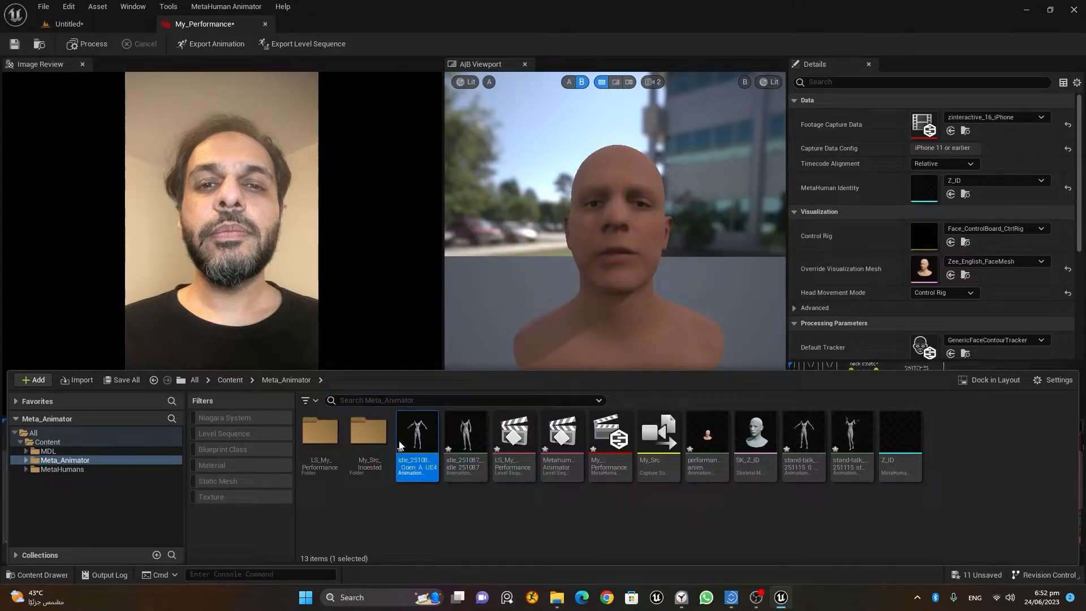
key("Delete")
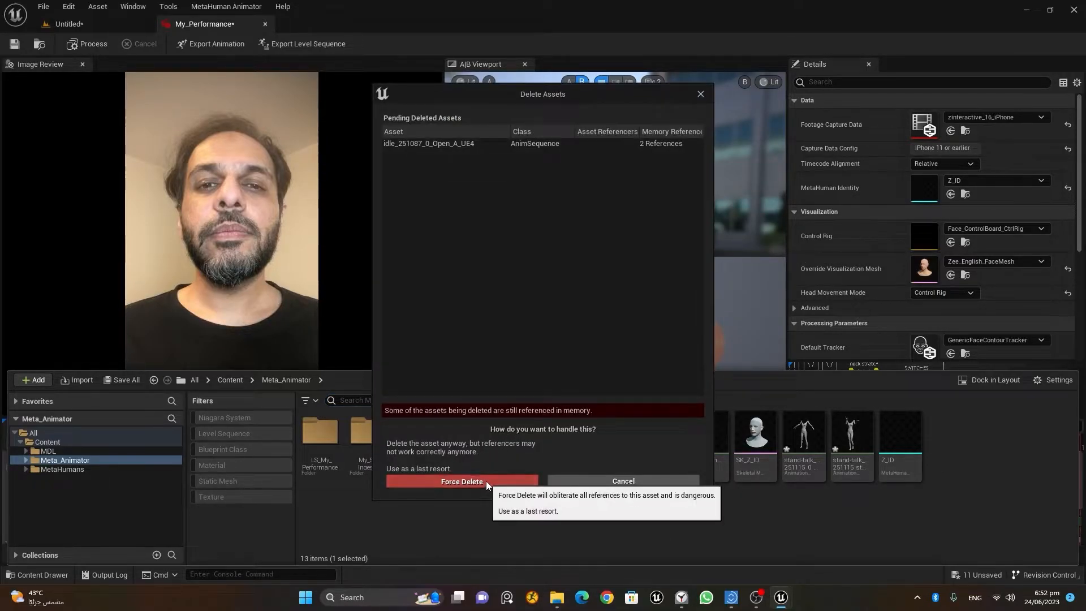
left_click(485, 480)
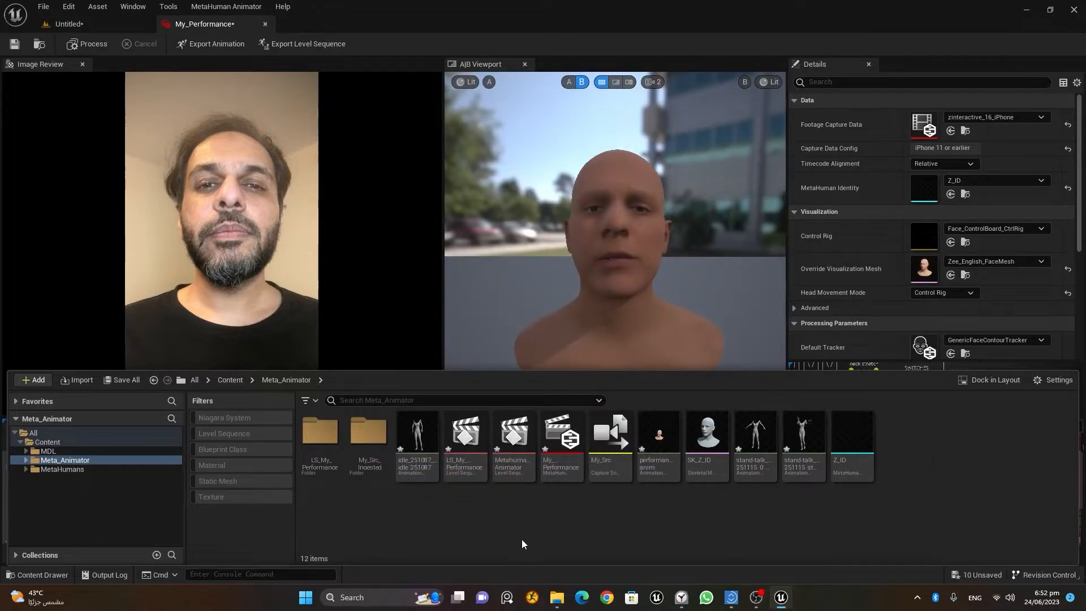
left_click(775, 480)
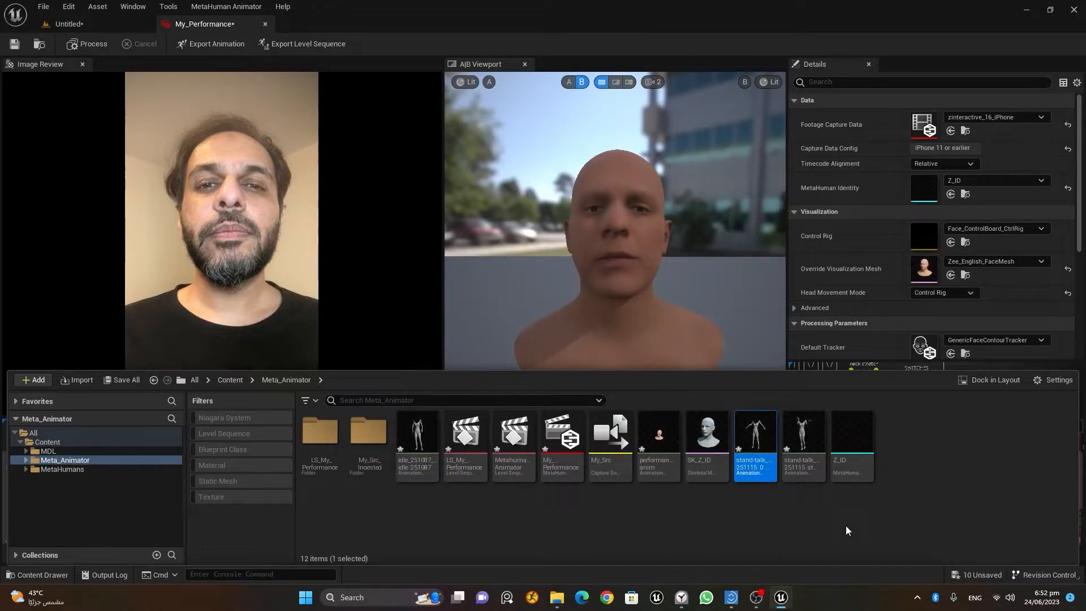
key("Delete")
left_click(500, 482)
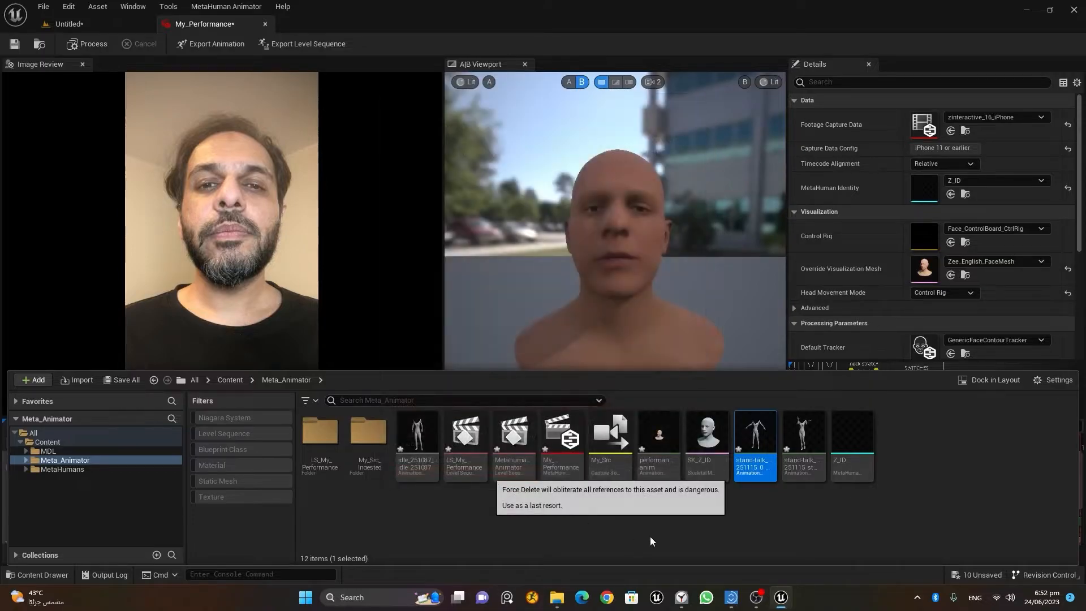
Open the stand-talk_251115_stand-talk_251115 animation in a docked editor and preview the body motion up close
left_click(757, 420)
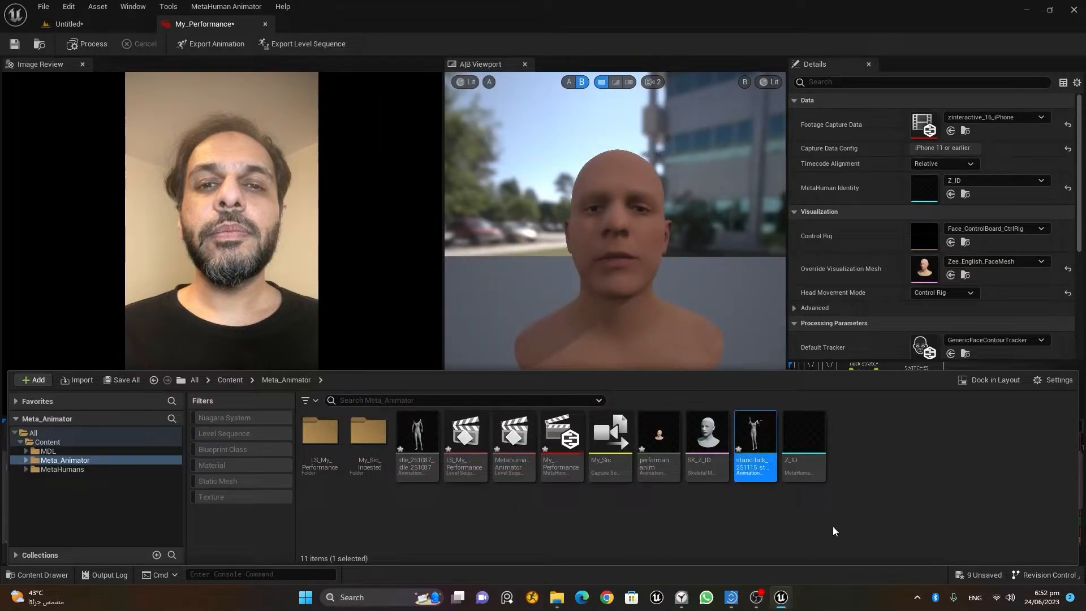
left_click_drag(516, 98, 318, 28)
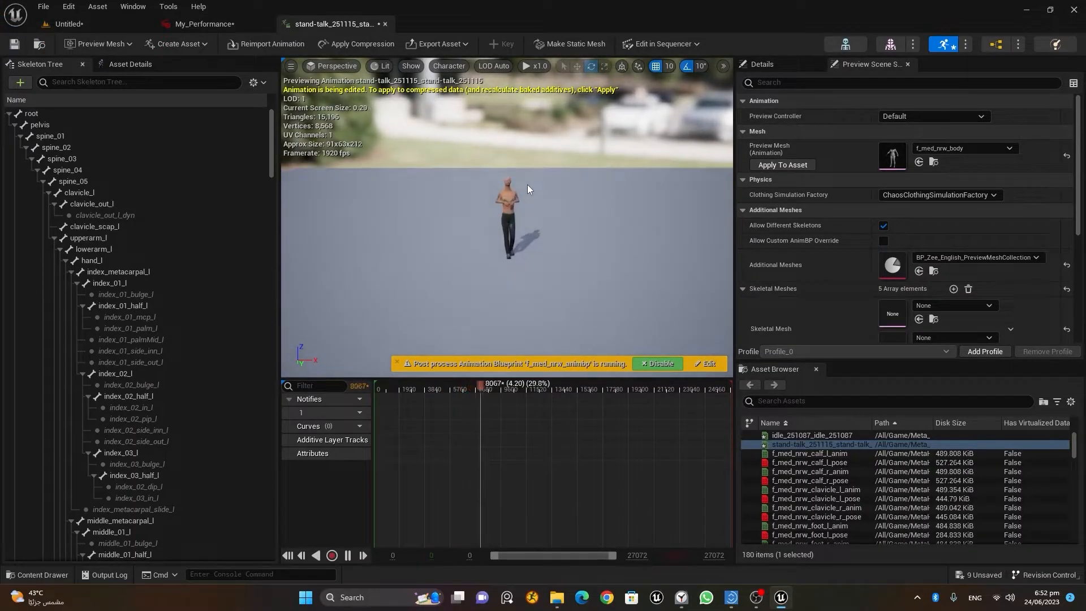
scroll(527, 184, "up", 8)
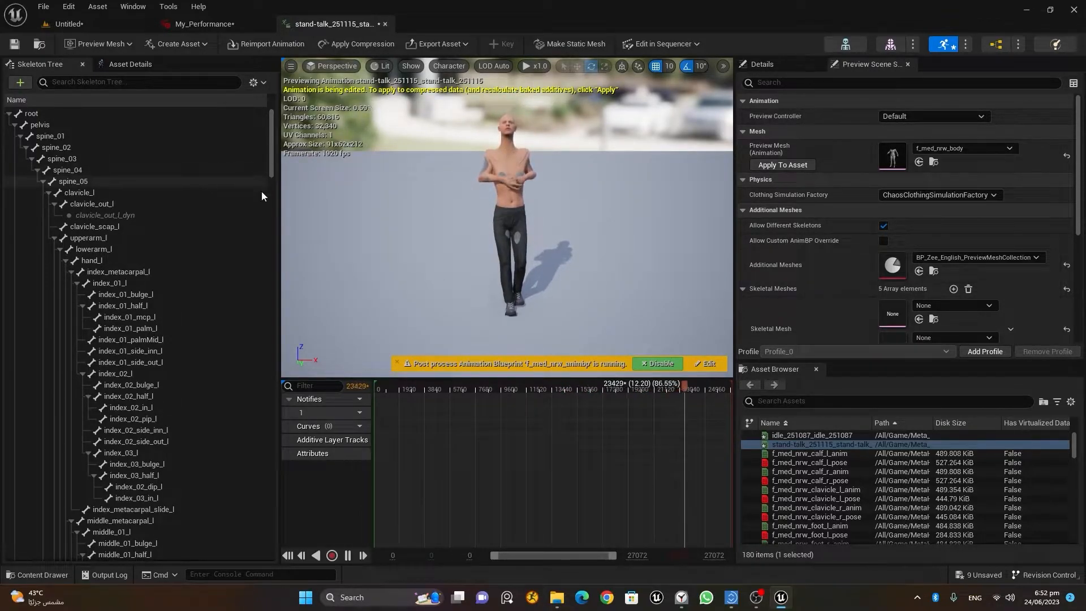
Show the translation retargeting options for each bone in the stand-talk animation's skeleton tree
left_click(255, 83)
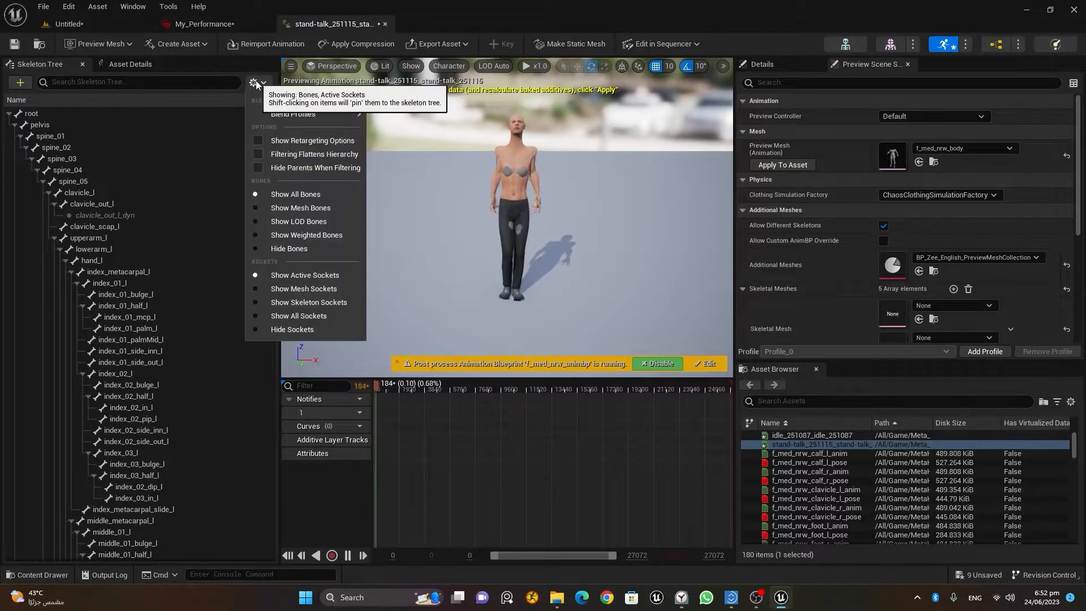
mouse_move(306, 114)
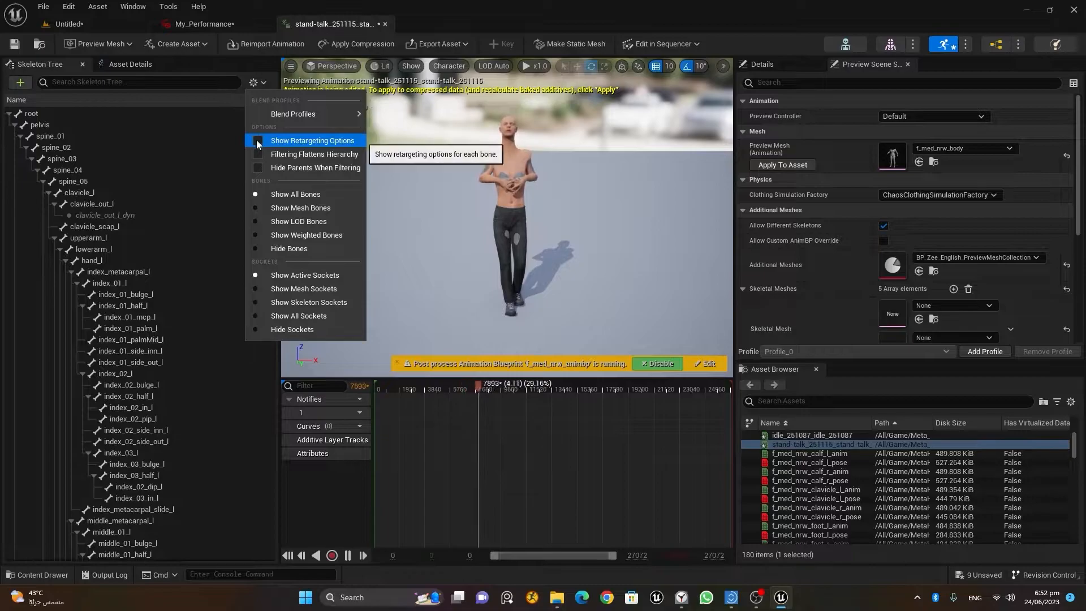
left_click(257, 142)
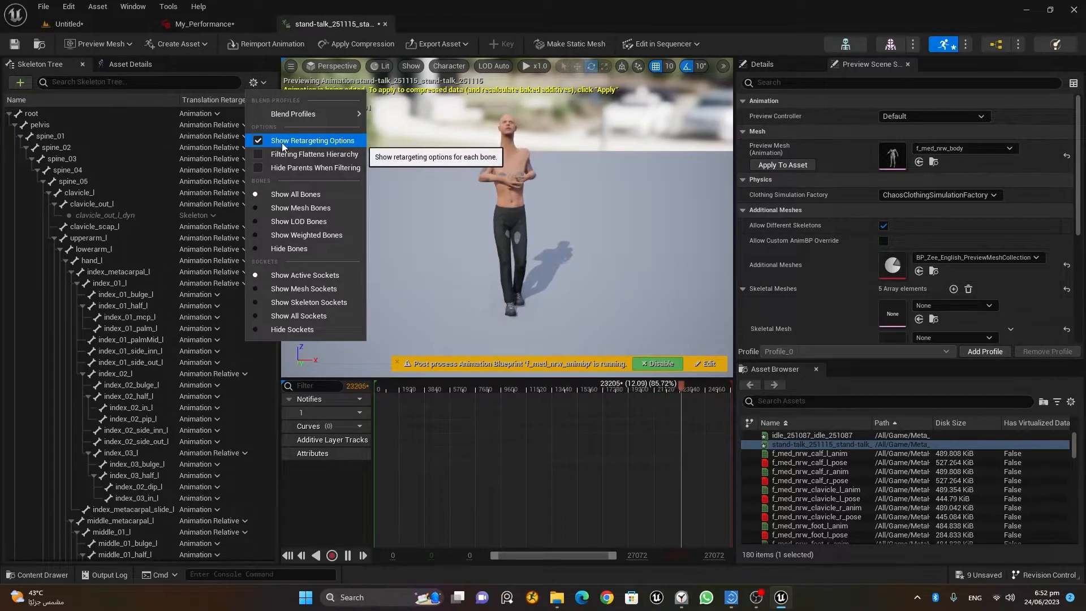
Recursively set translation retargeting to Skeleton for the root bone and all its child bones
left_click(201, 114)
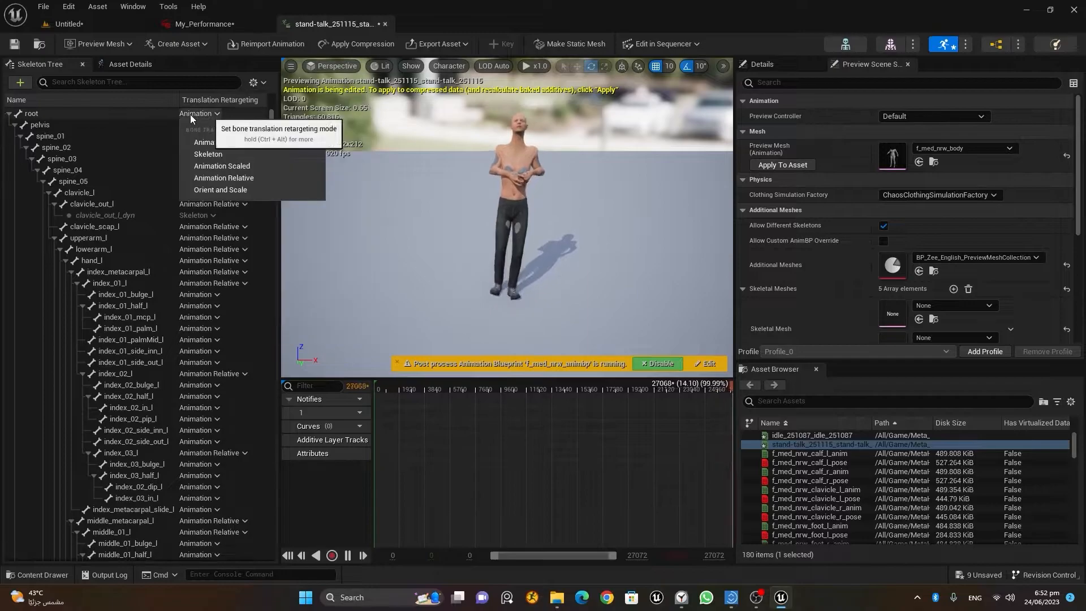
left_click(80, 114)
right_click(80, 114)
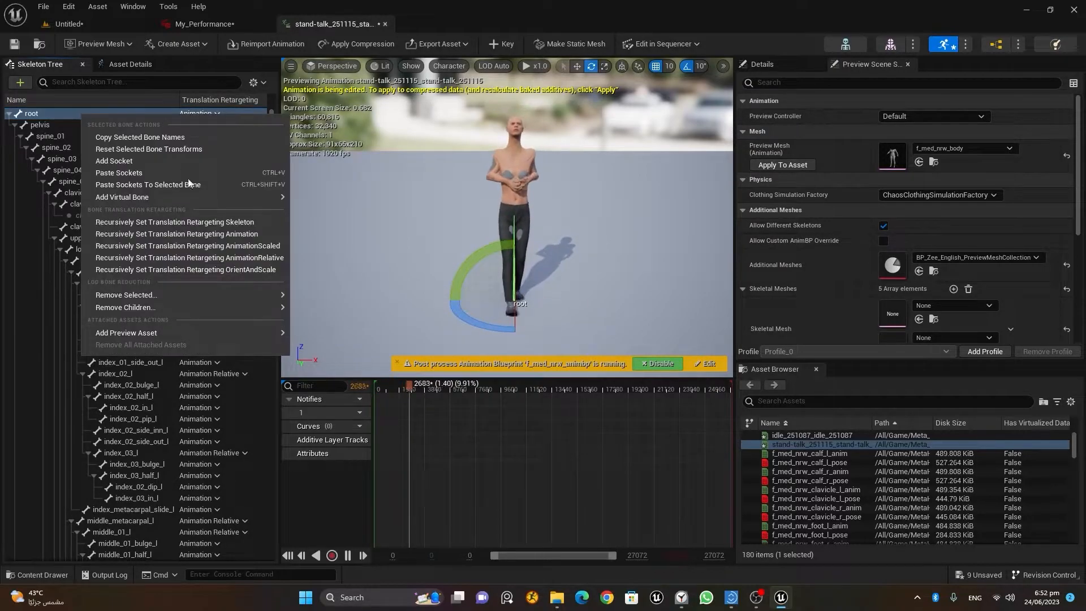
left_click(189, 223)
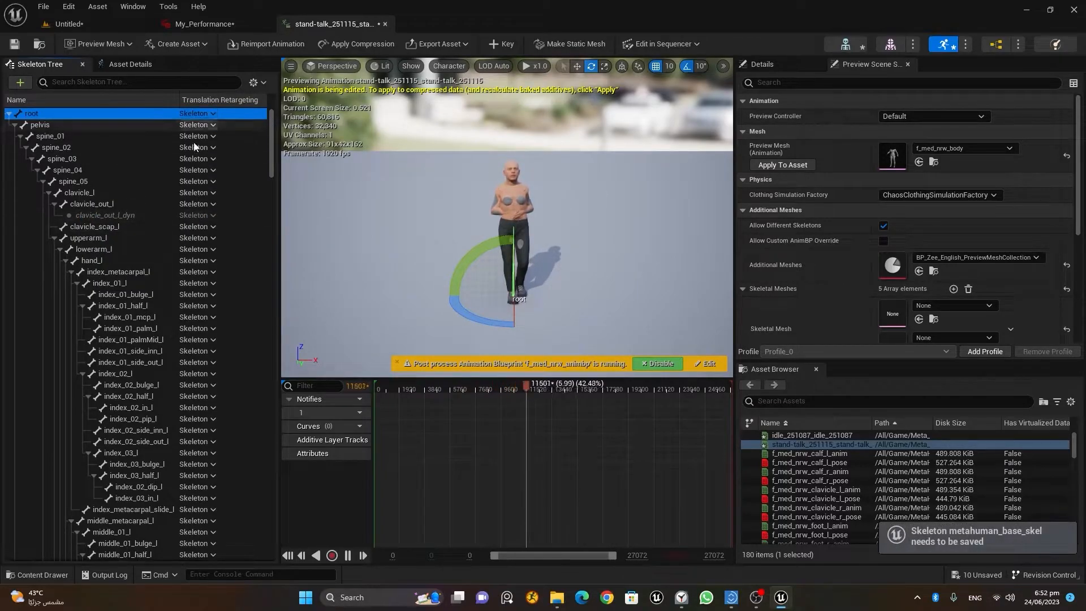
Set translation retargeting to Animation for the root bone and to Animation Scaled for the pelvis bone
left_click(208, 114)
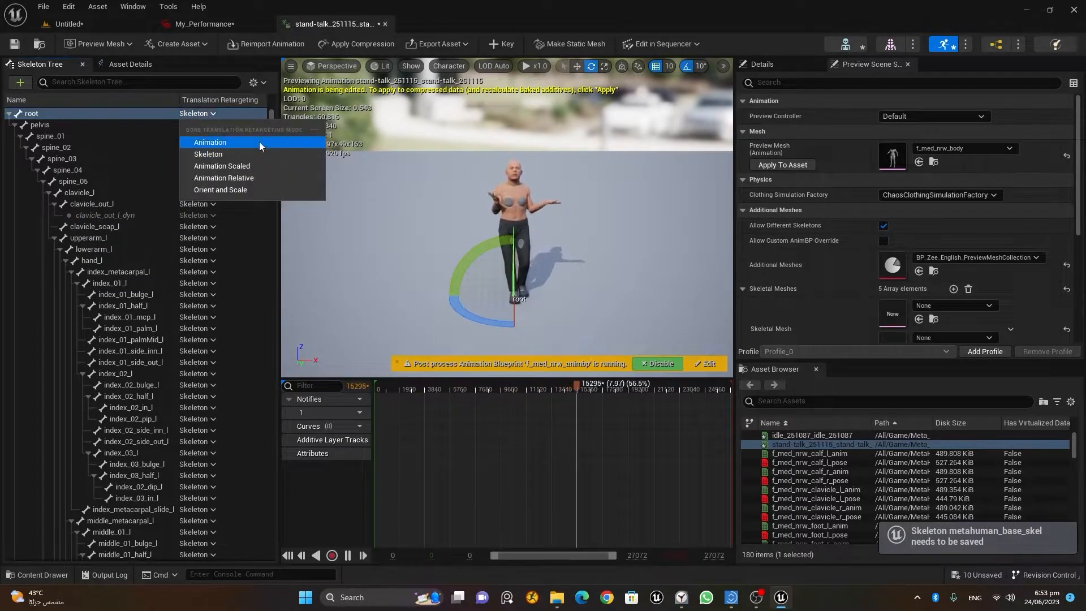
left_click(259, 142)
left_click(208, 125)
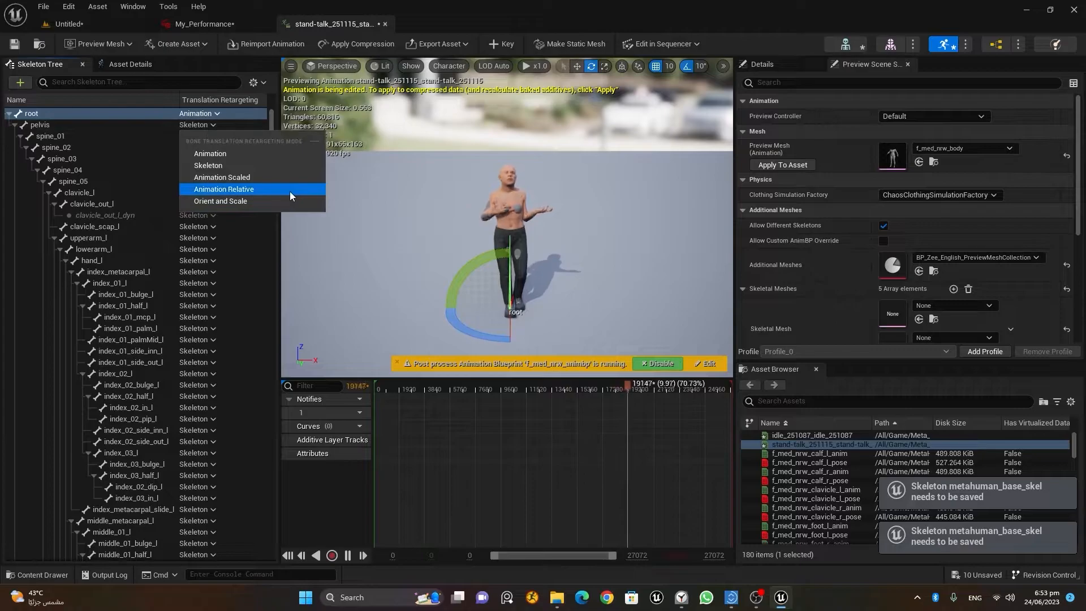
left_click(260, 178)
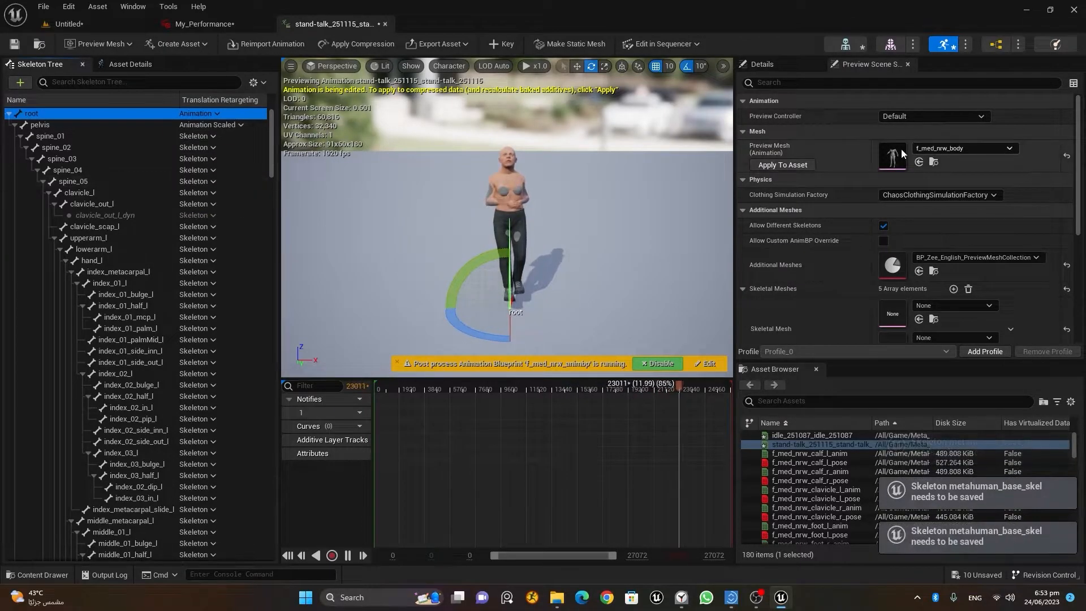
Apply m_med_nrw_body as the stand-talk animation's preview mesh, and save and close the asset
left_click(962, 148)
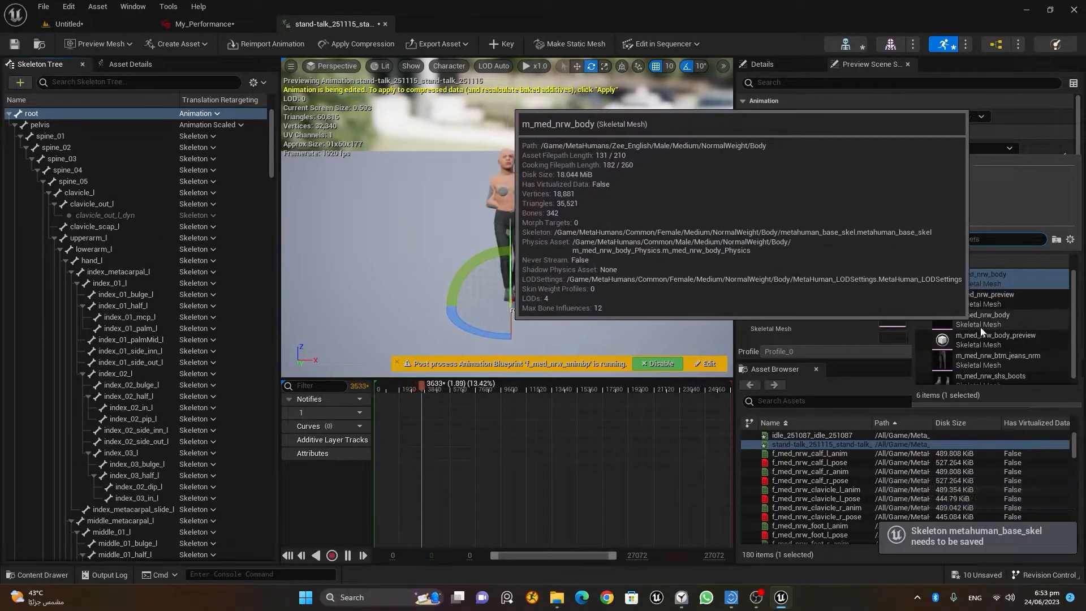
left_click(982, 325)
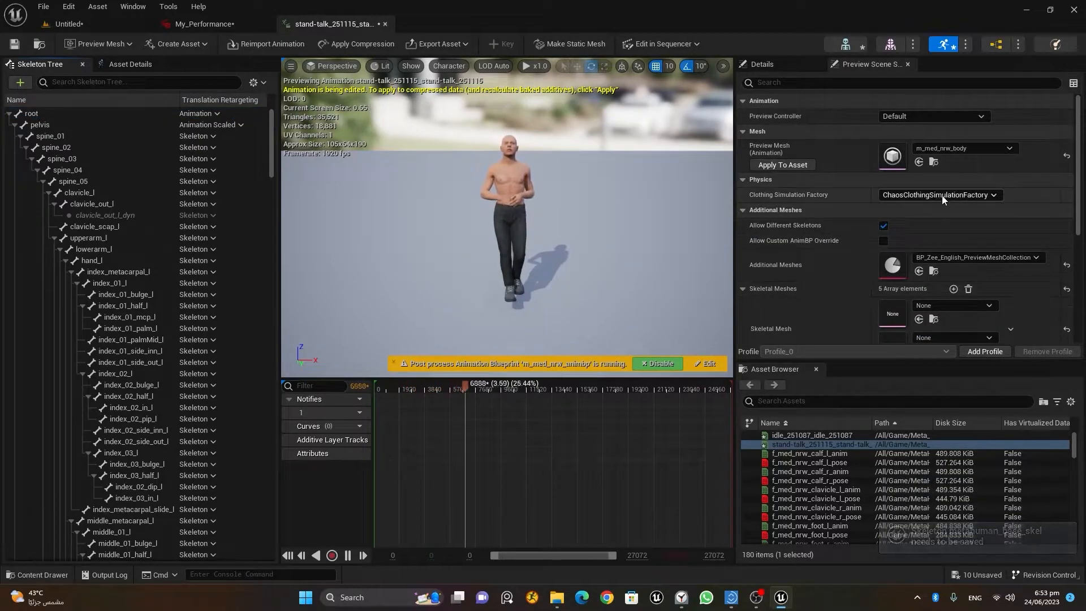
left_click(798, 169)
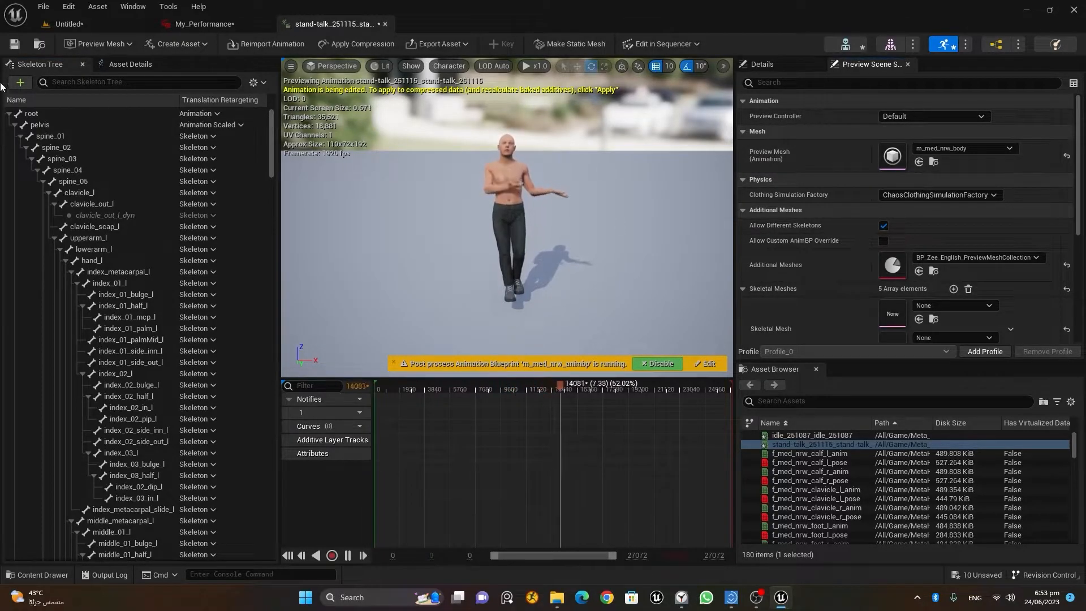
left_click(14, 45)
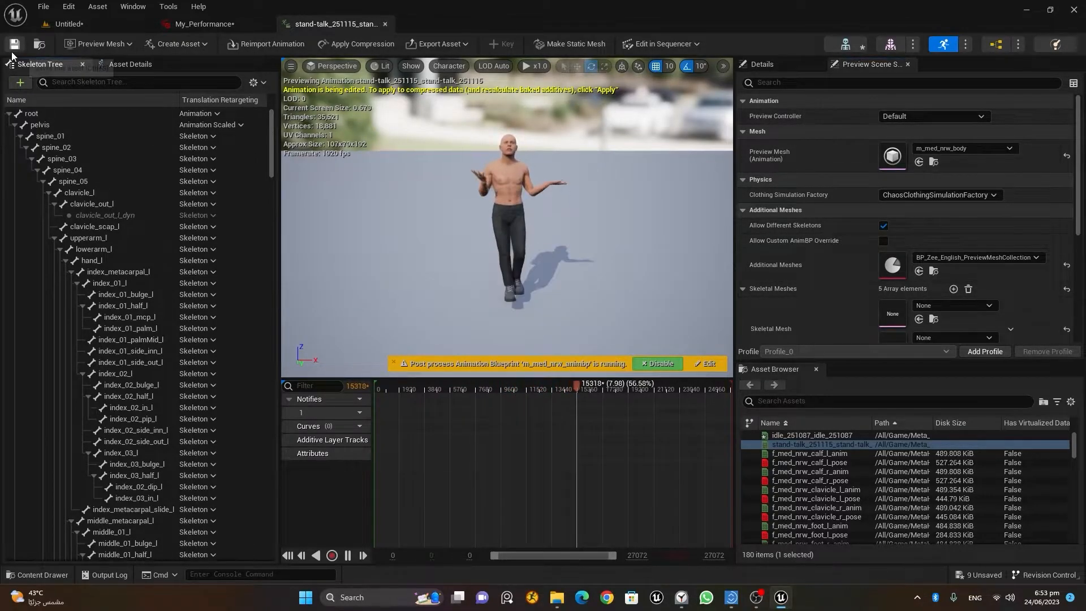
left_click(385, 24)
Open the idle_251087_idle_251087 animation from the Meta_Animator folder in a docked editor and preview the body up close
left_click(43, 575)
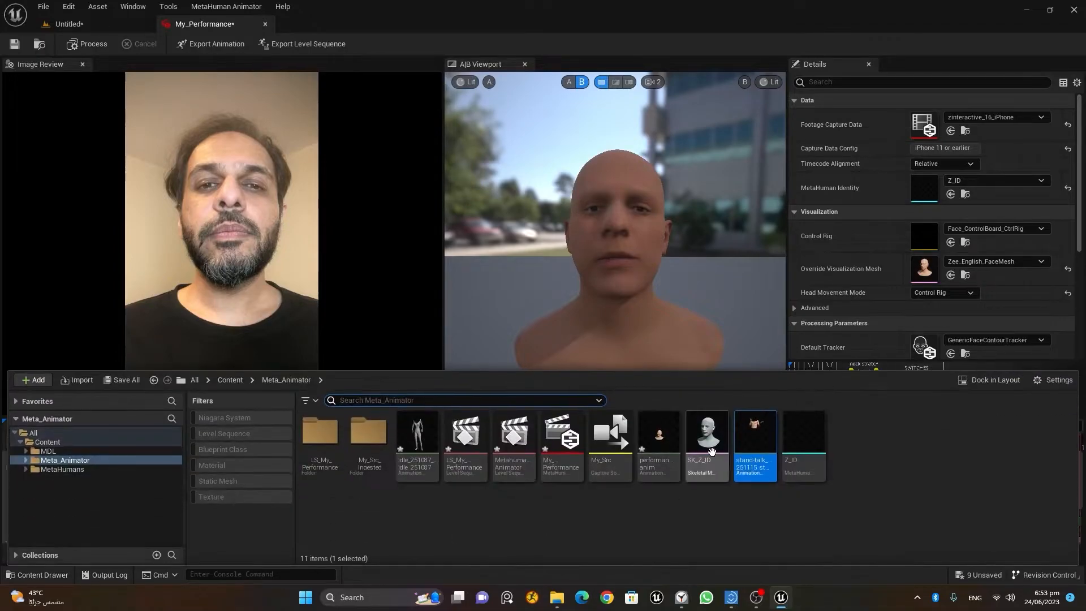
left_click(425, 434)
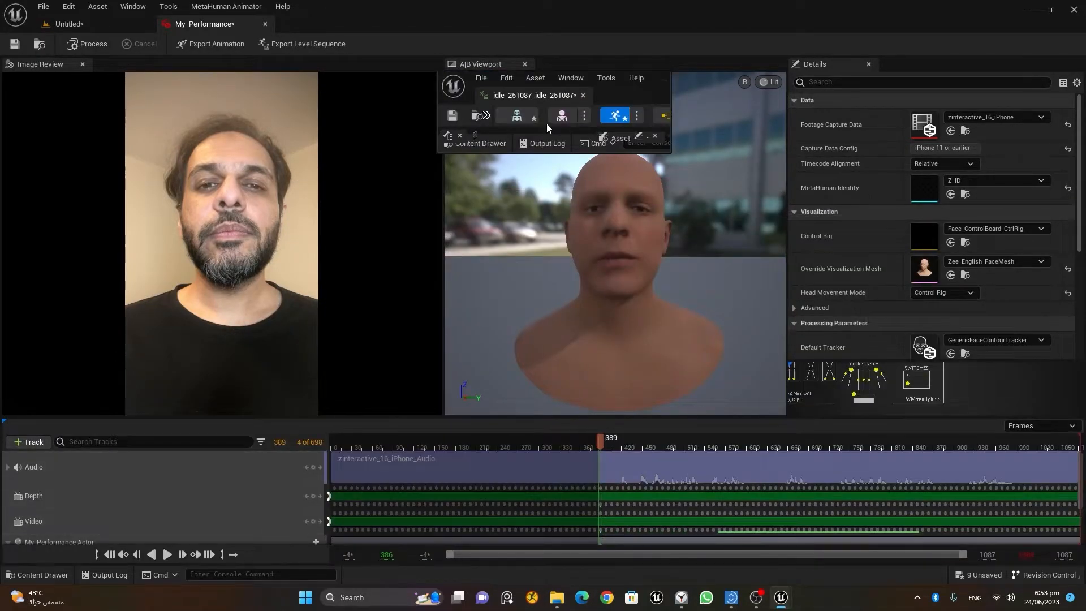
left_click_drag(507, 97, 323, 26)
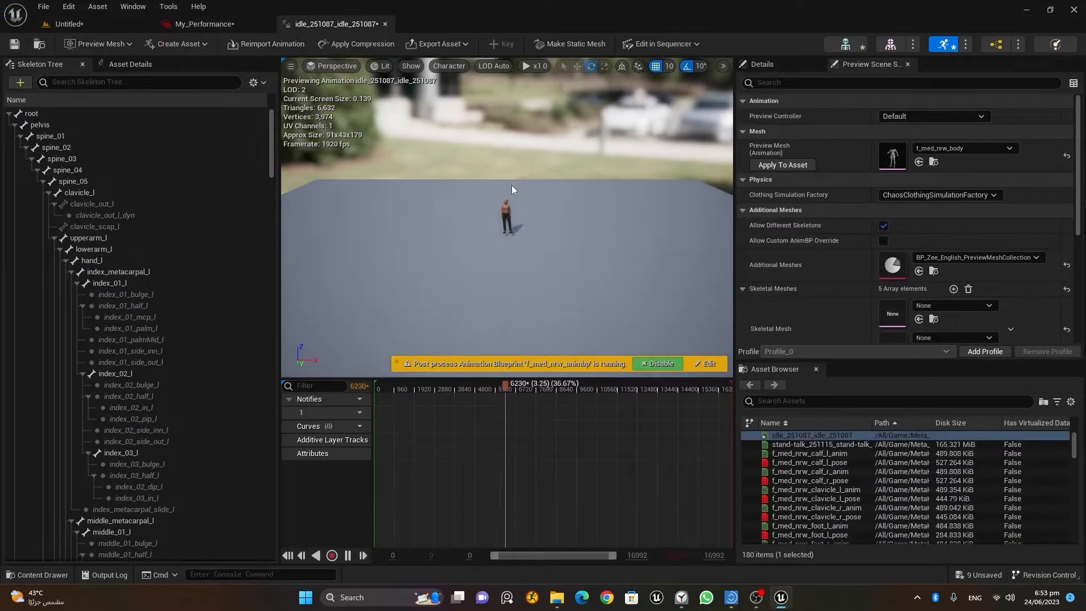
scroll(521, 207, "up", 6)
scroll(497, 171, "up", 1)
scroll(497, 170, "down", 1)
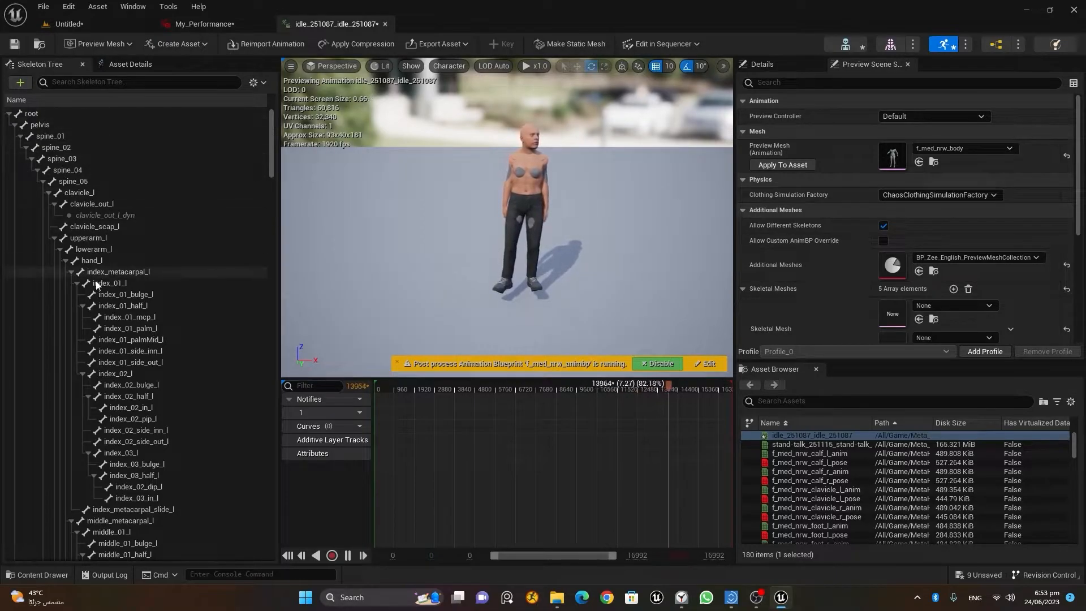
Apply m_med_nrw_body as the idle animation's preview mesh, and save and close the asset
left_click(974, 149)
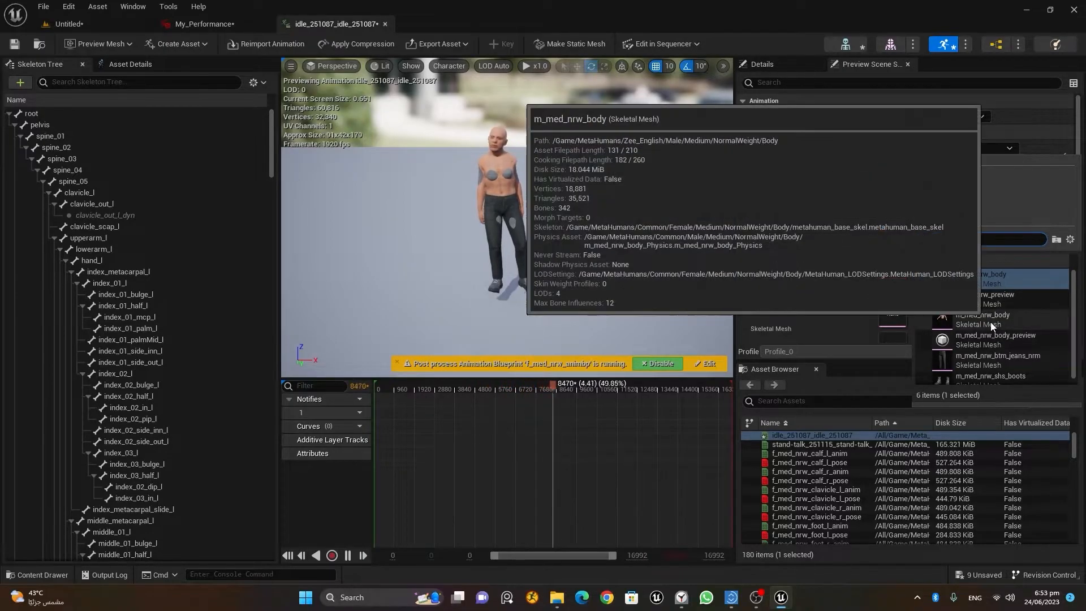
left_click(994, 323)
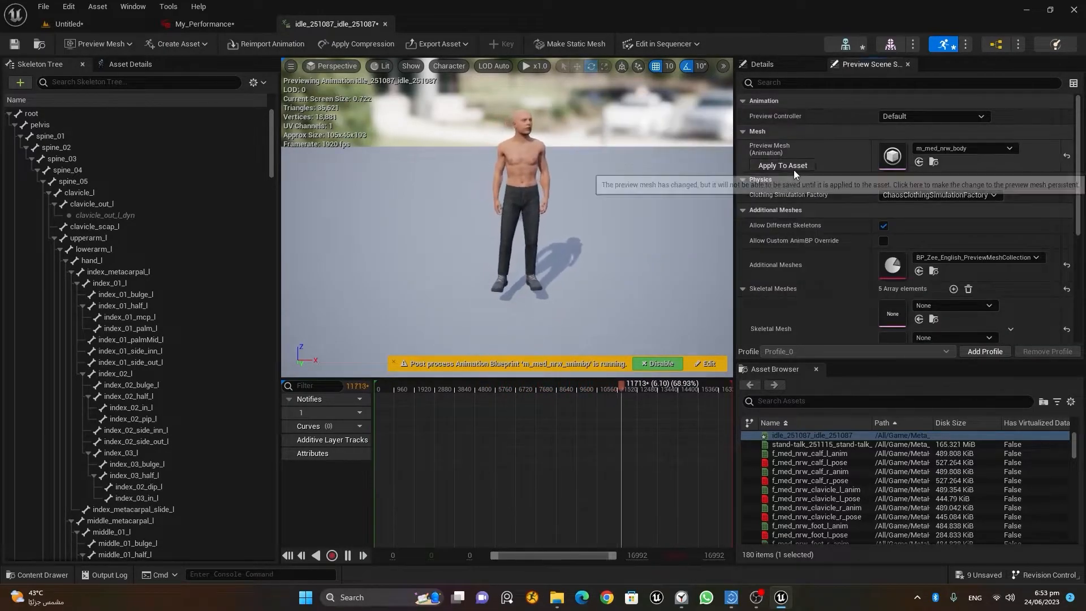
left_click(15, 43)
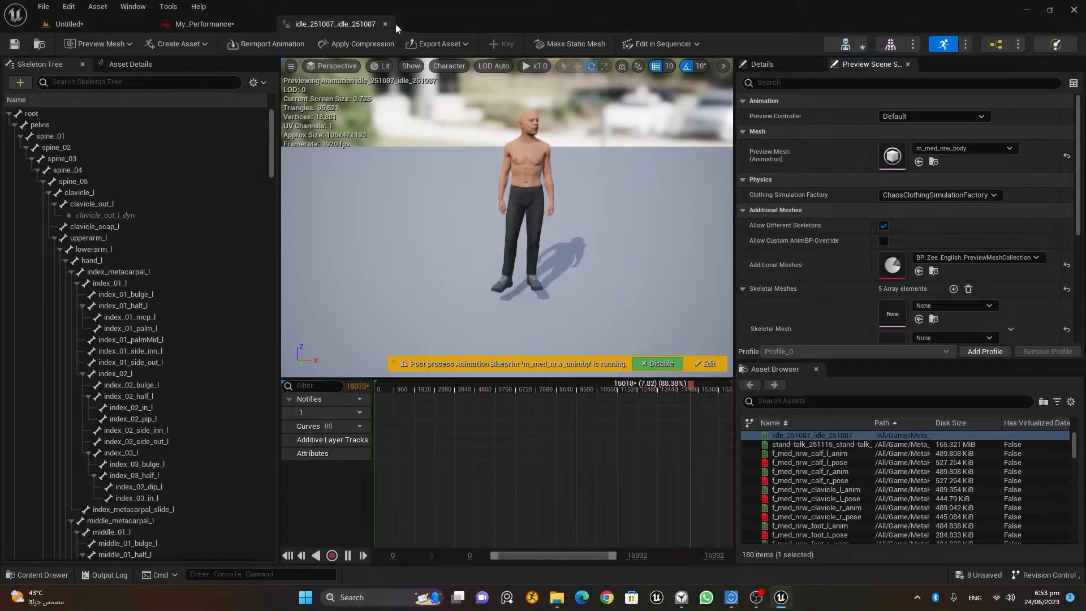
left_click(384, 24)
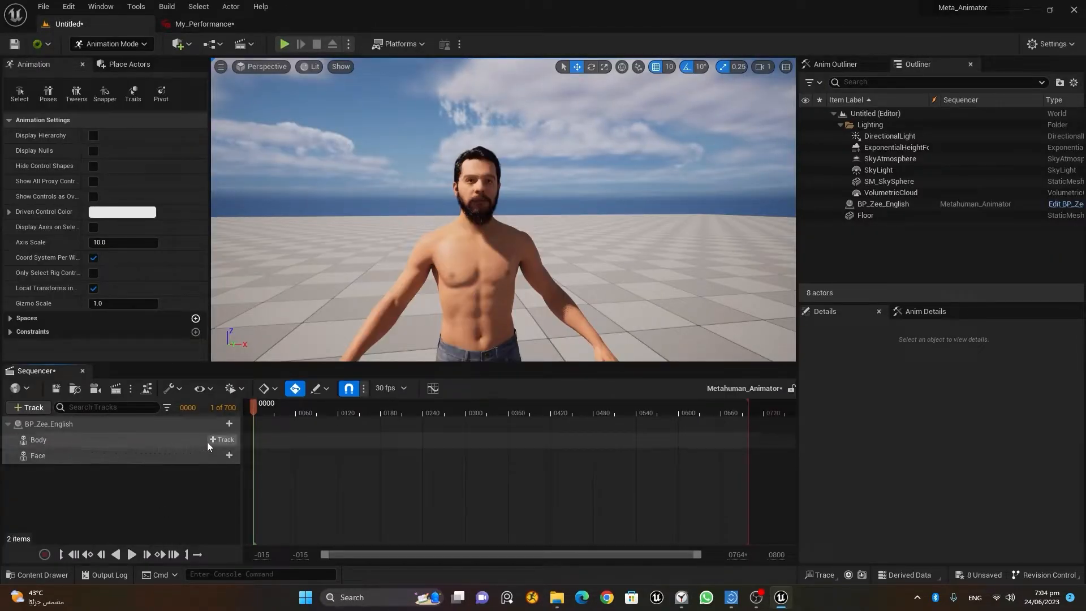
Add the idle_251087_idle_251087 animation to the Body track of BP_Zee_English in the level sequence
left_click(219, 440)
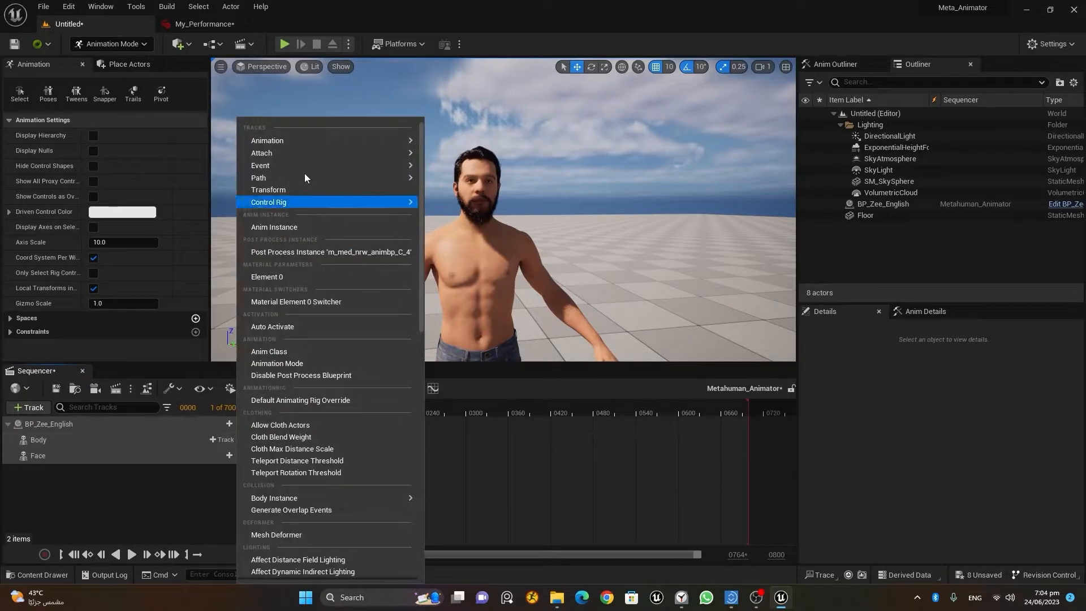
mouse_move(282, 142)
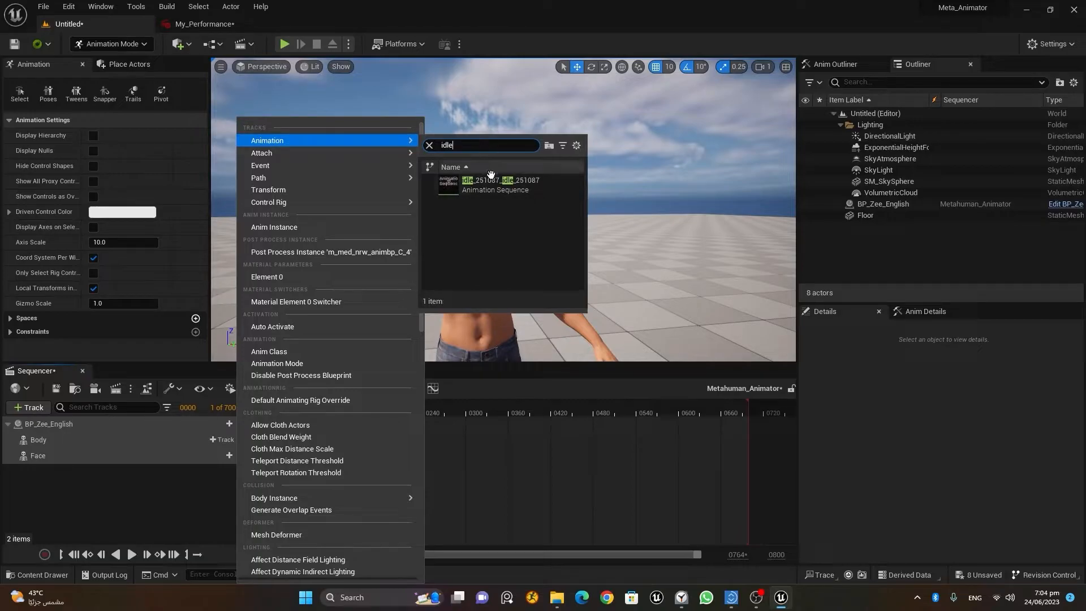
left_click(492, 184)
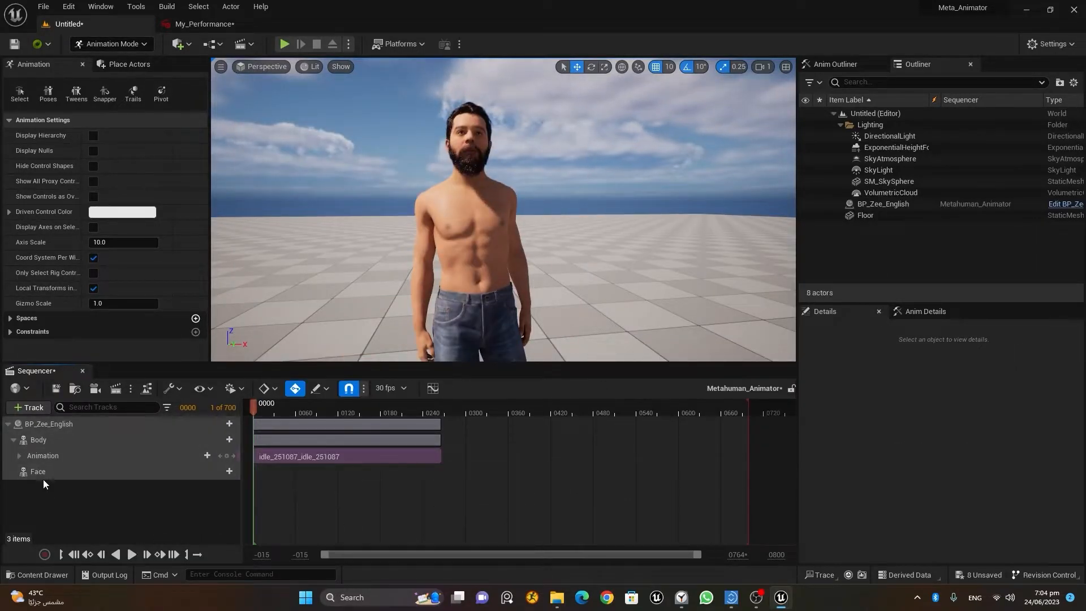
Add performance_anim to the Face track and extend the Body's idle section to the end of the sequence
left_click(221, 471)
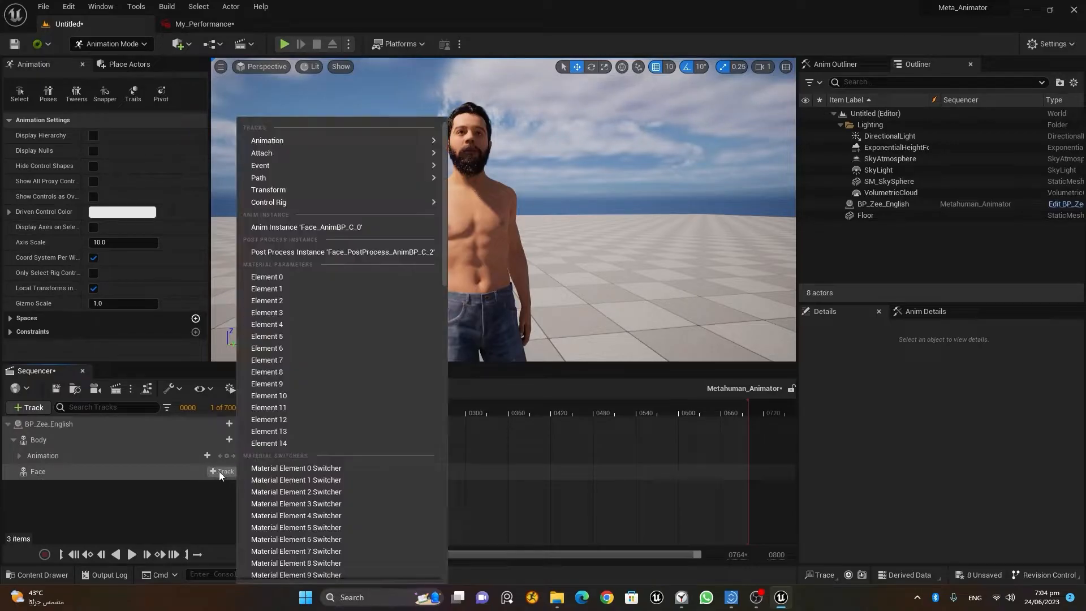
mouse_move(295, 139)
left_click_drag(605, 191, 604, 284)
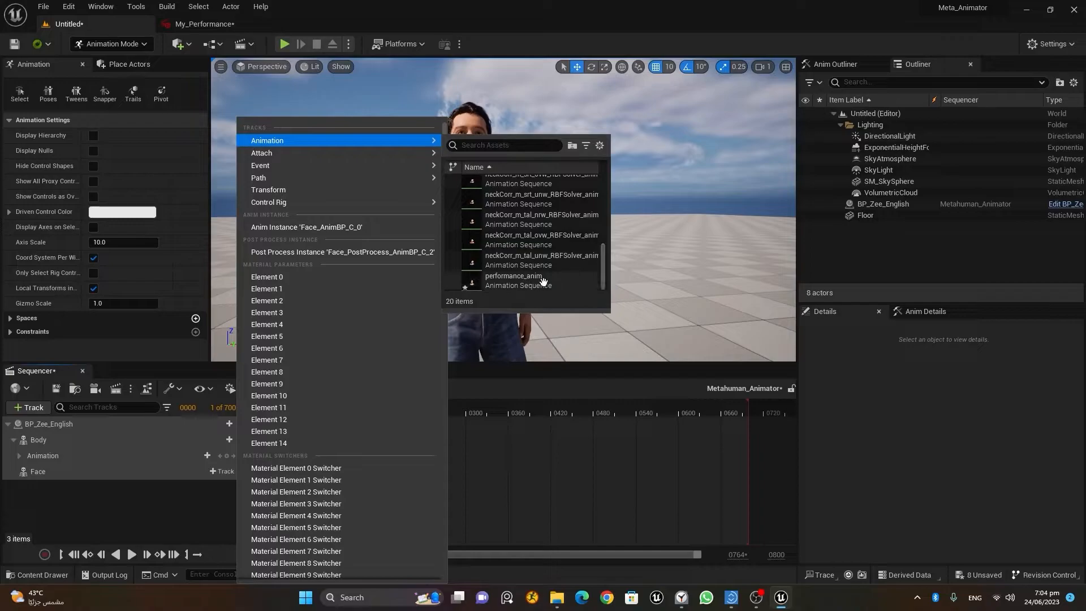
mouse_move(509, 286)
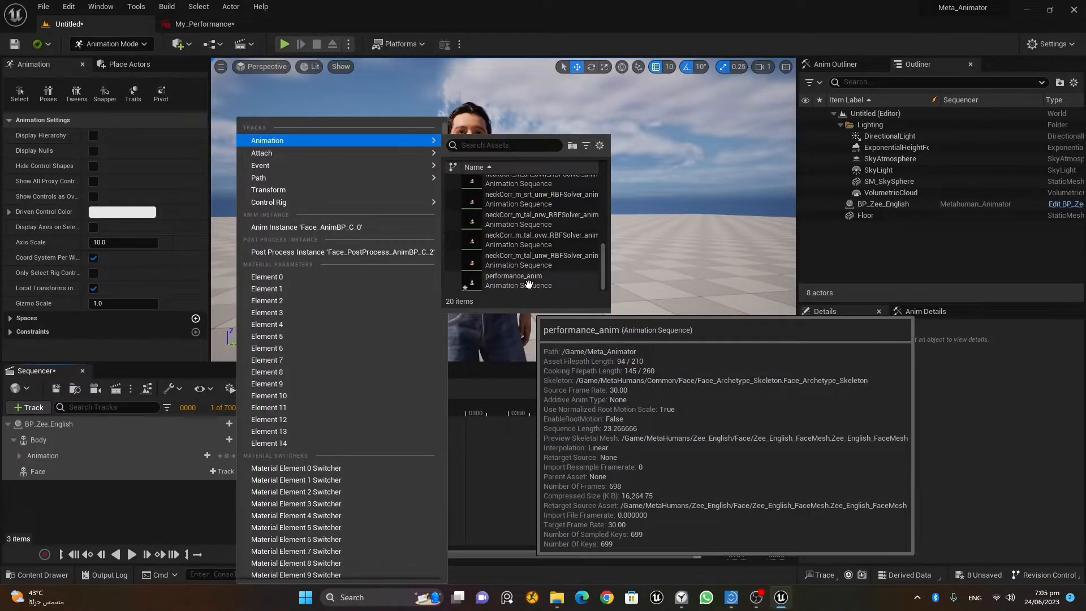
left_click(529, 284)
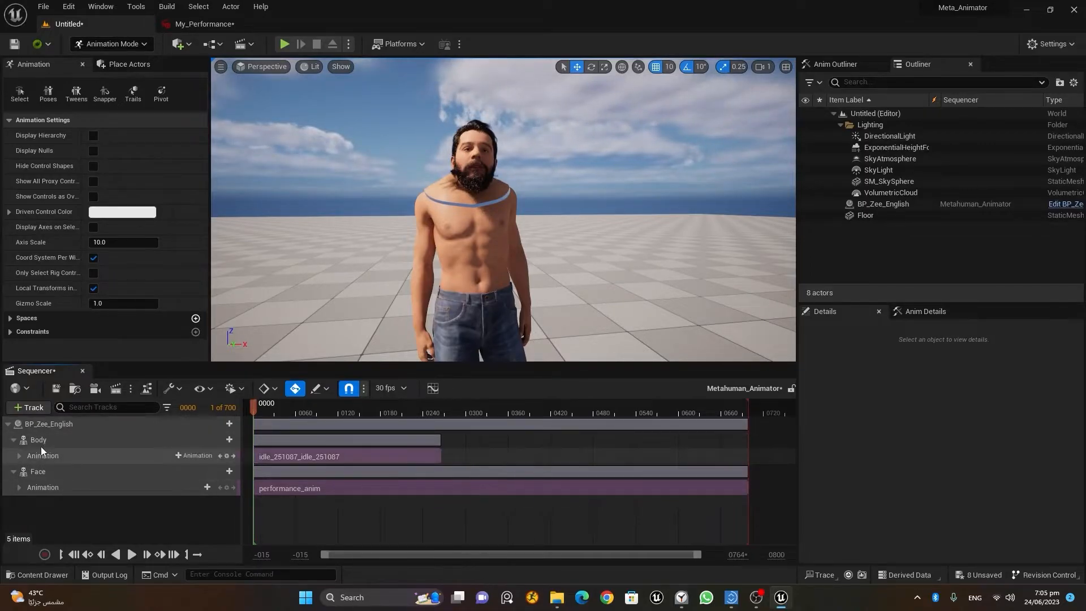
left_click_drag(440, 457, 745, 459)
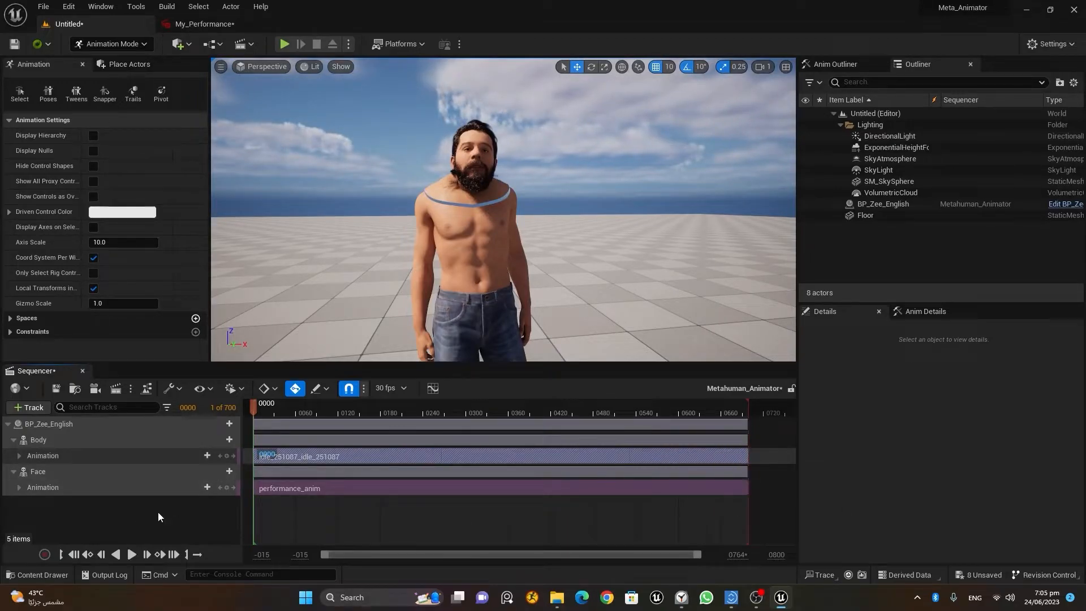
Set the Body's Animation Mode to Use Animation Blueprint, enable Disable Post Process Blueprint, and keyframe both properties at frame 0
left_click(82, 442)
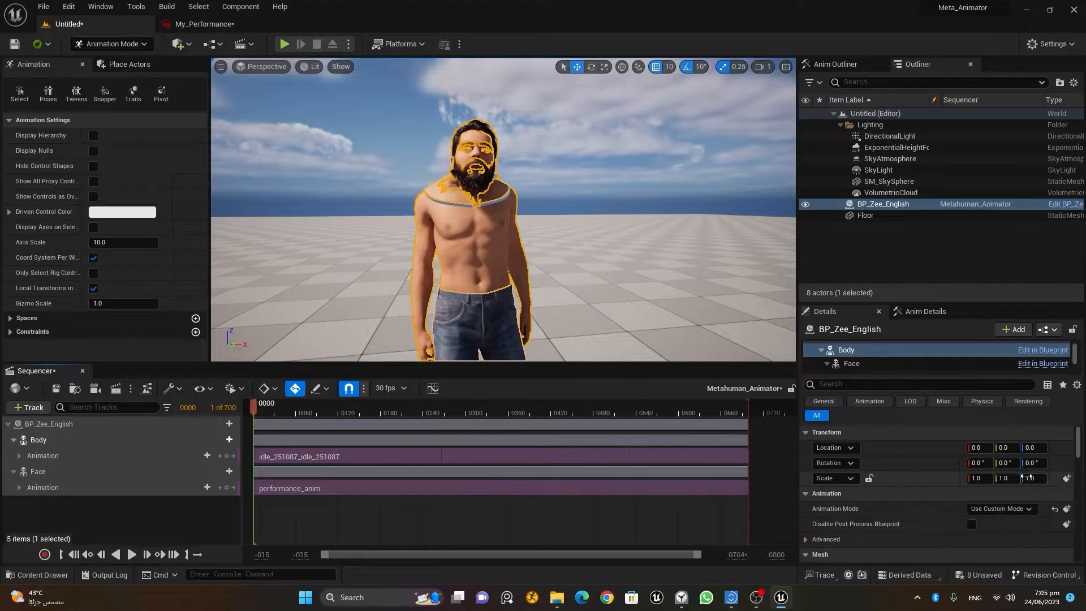
scroll(1081, 451, "down", 2)
scroll(1082, 451, "up", 1)
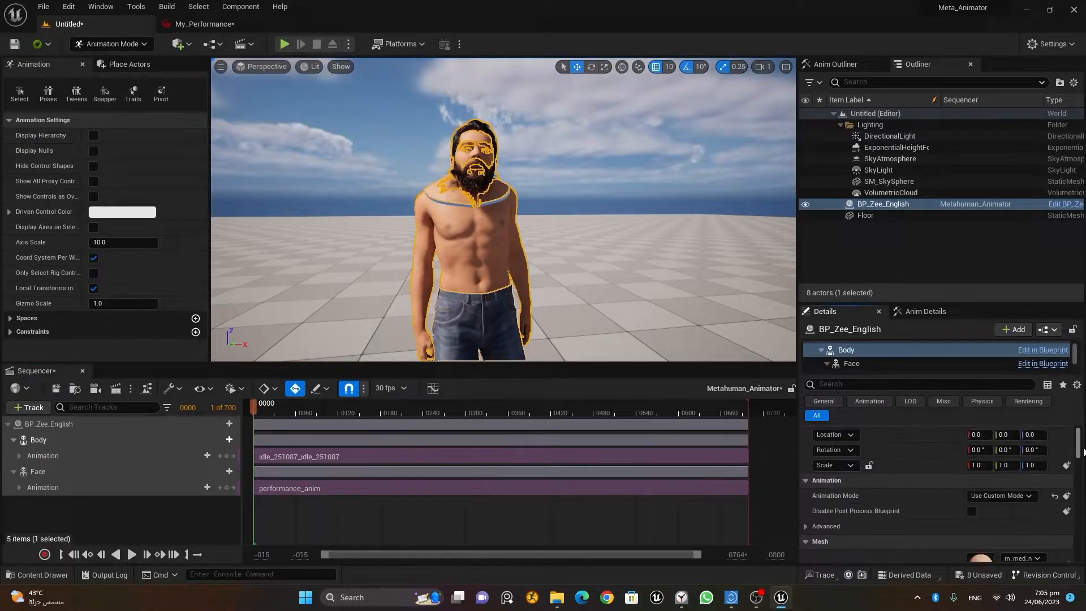
left_click(1000, 497)
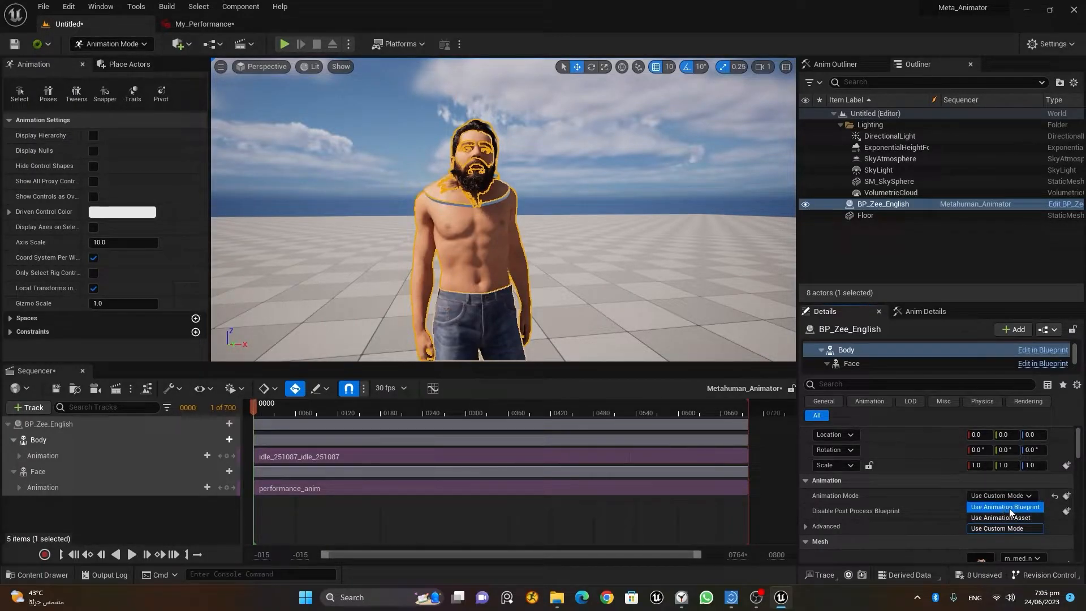
left_click(1005, 507)
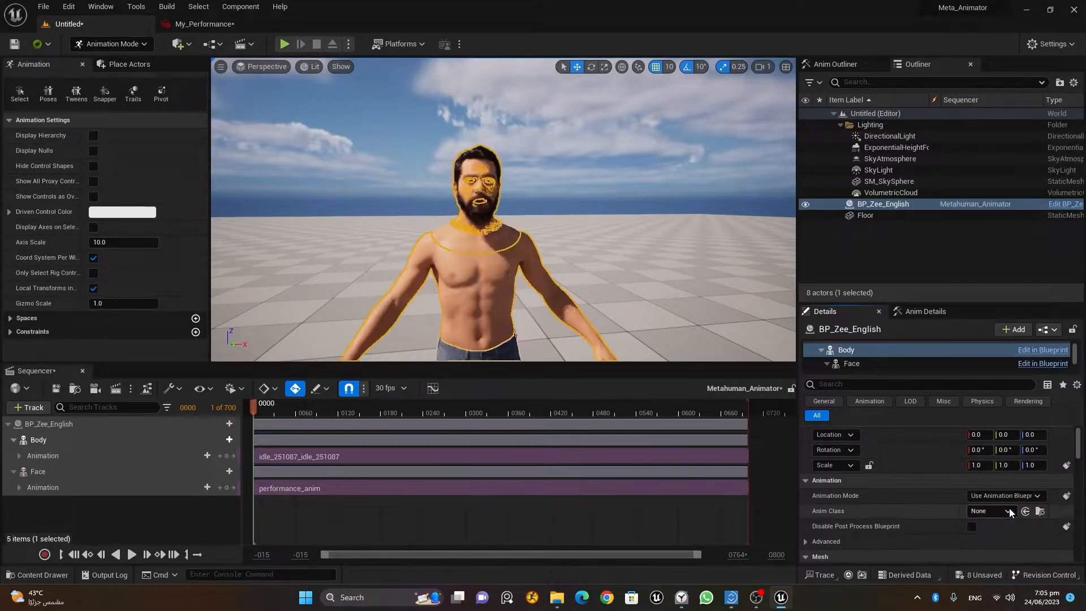
left_click(972, 528)
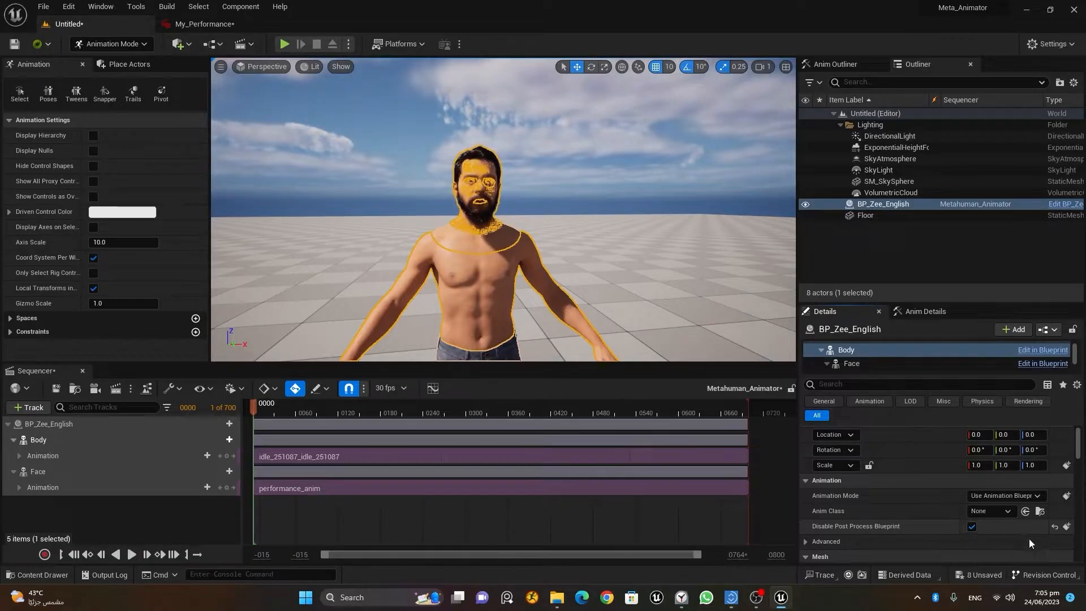
left_click(1066, 496)
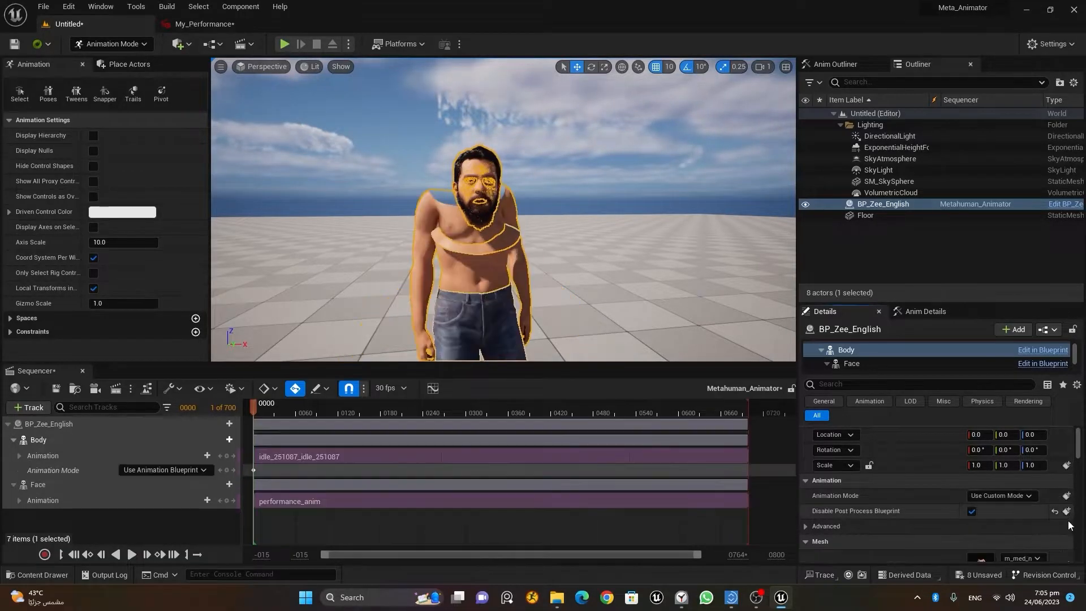
left_click(1067, 511)
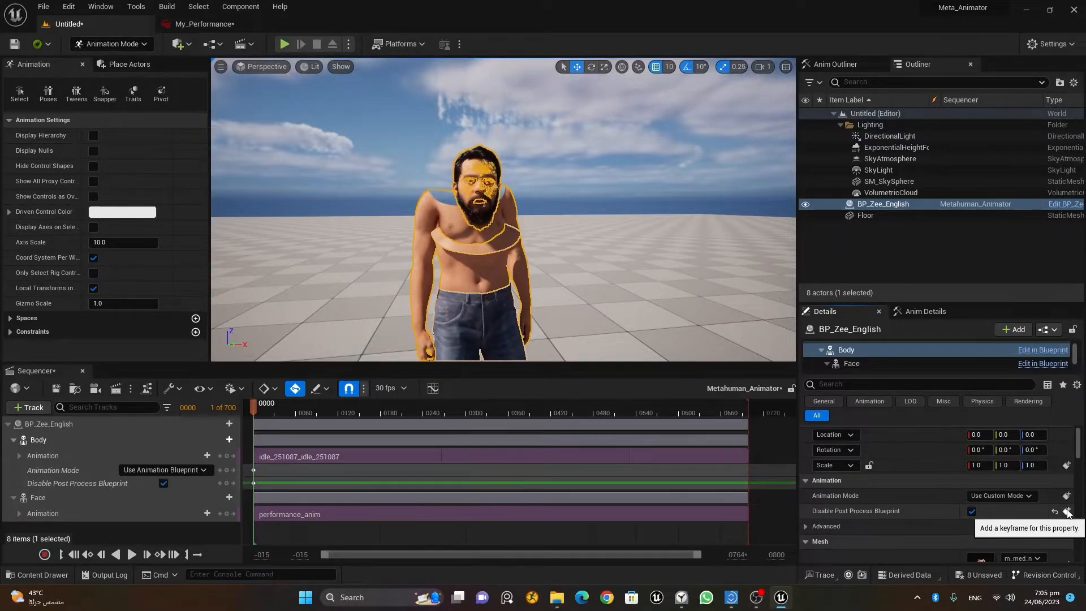
Keyframe the Face's Animation Mode and an enabled Disable Post Process Blueprint at frame 0, and play back the sequence
left_click(82, 497)
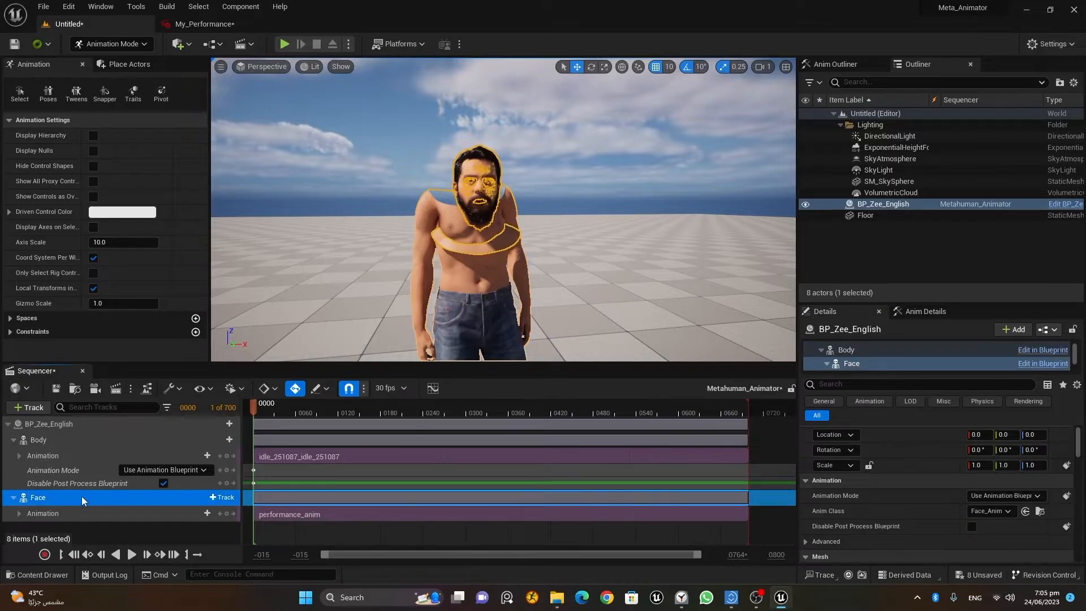
left_click(1066, 496)
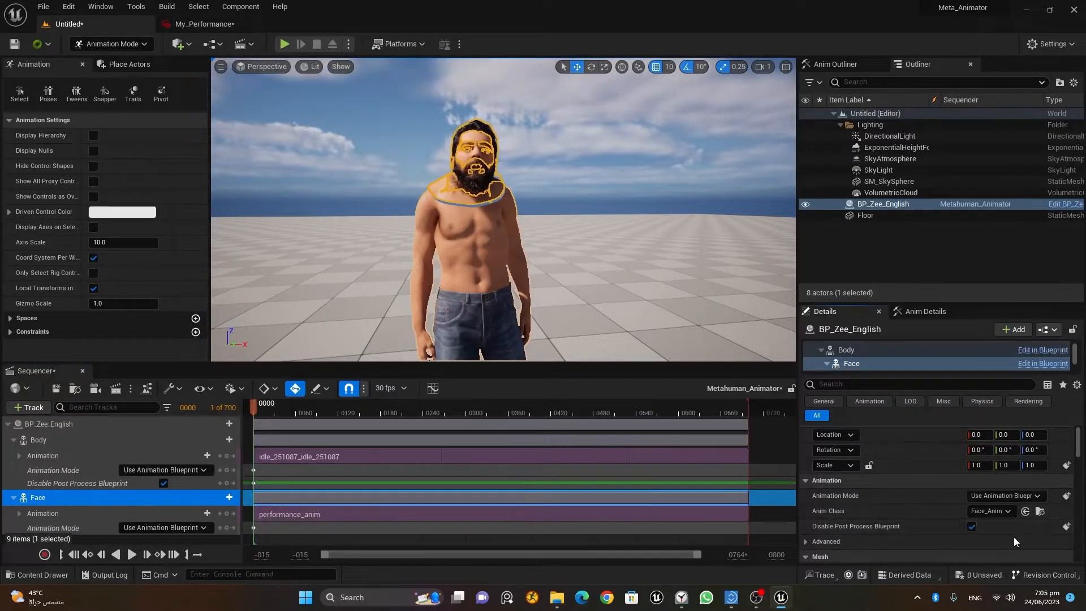
left_click(972, 526)
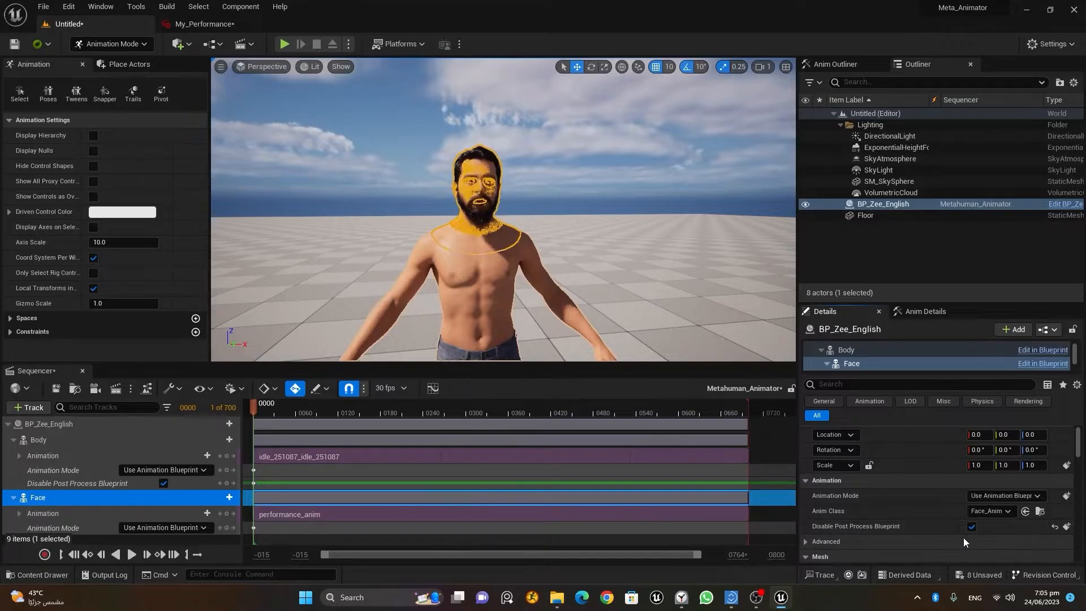
left_click(1067, 526)
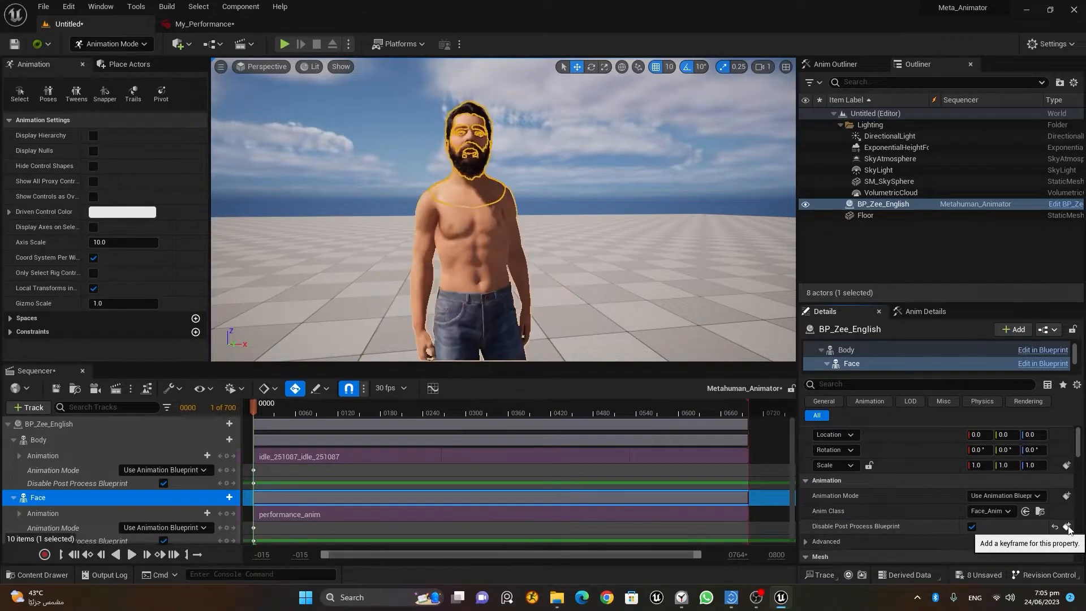
left_click(134, 556)
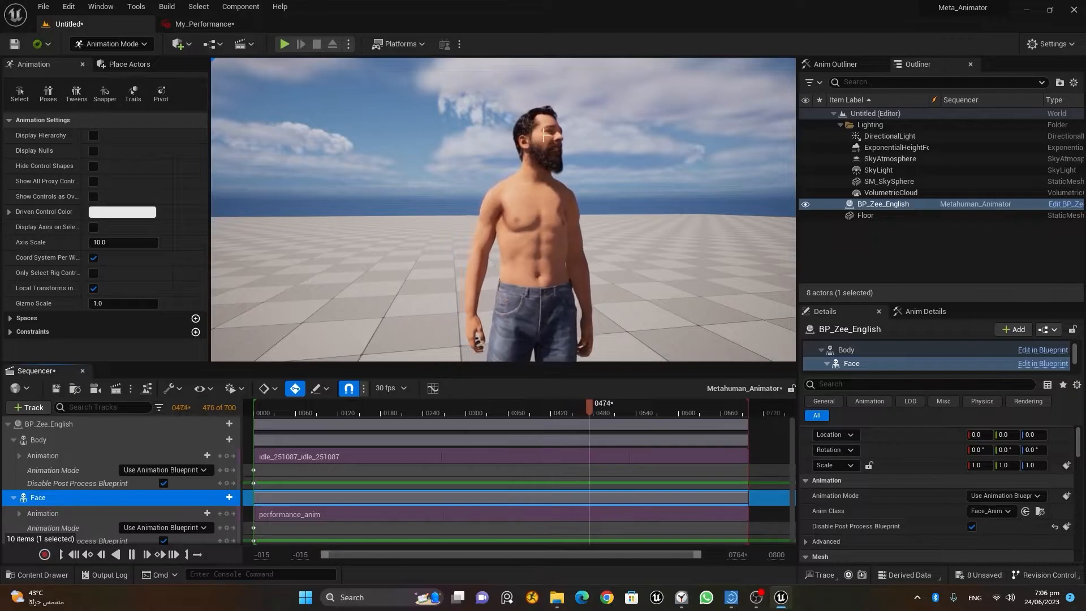
Stop playback, compare the head pose with My_Performance around frame 525, and return the level sequence to frame 0
key("space")
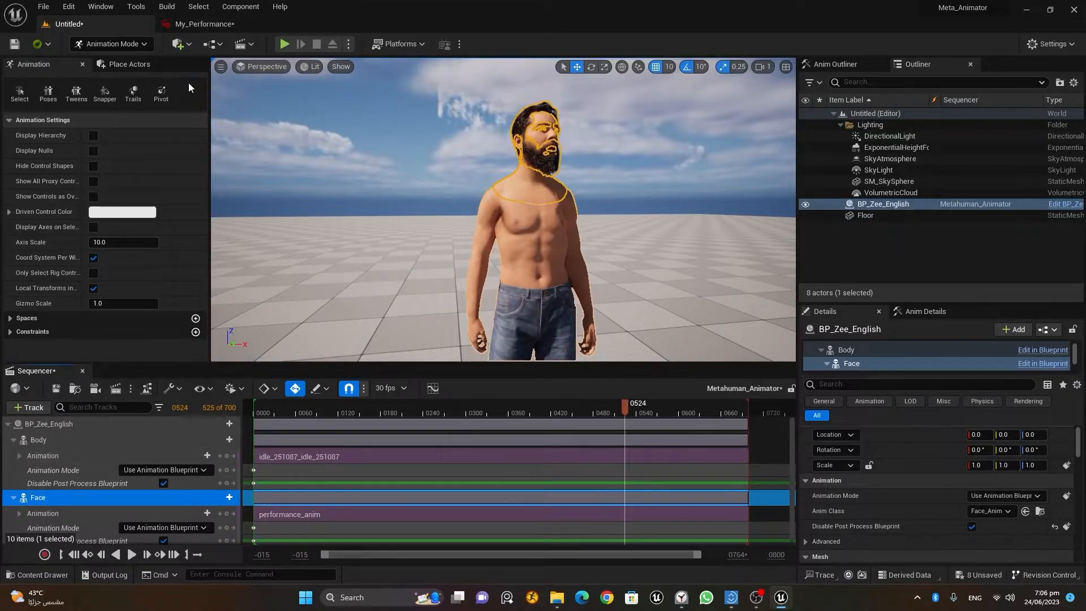
left_click(205, 24)
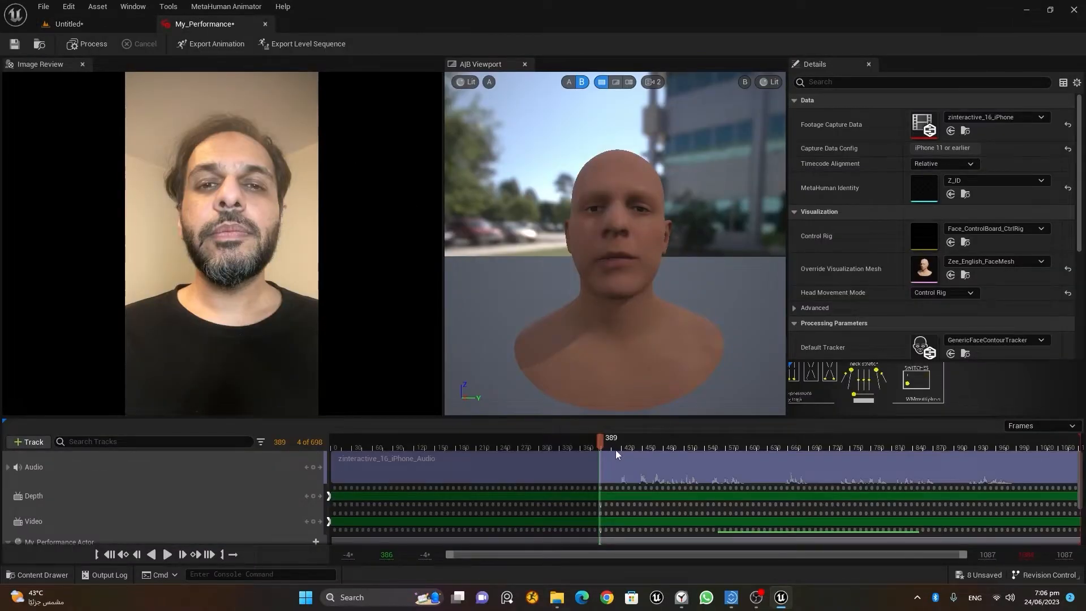
left_click_drag(607, 445, 695, 446)
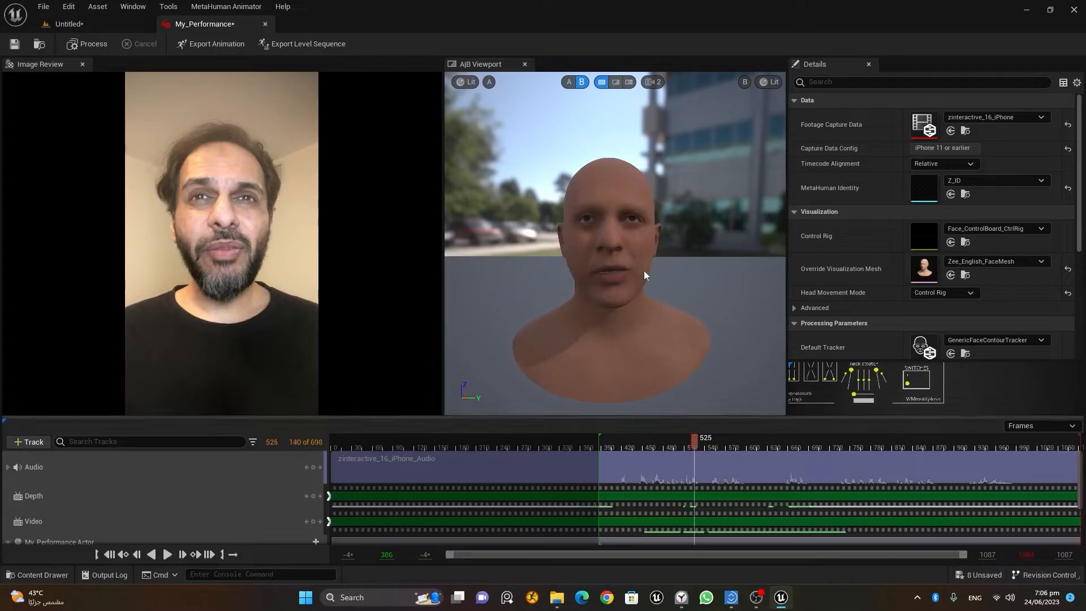
left_click(95, 25)
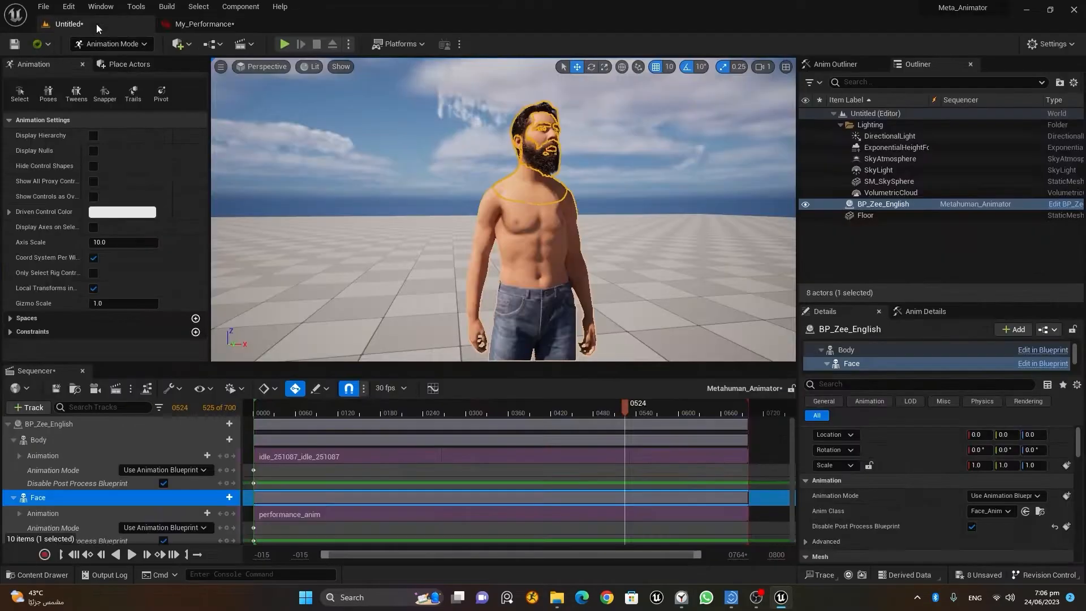
left_click(79, 559)
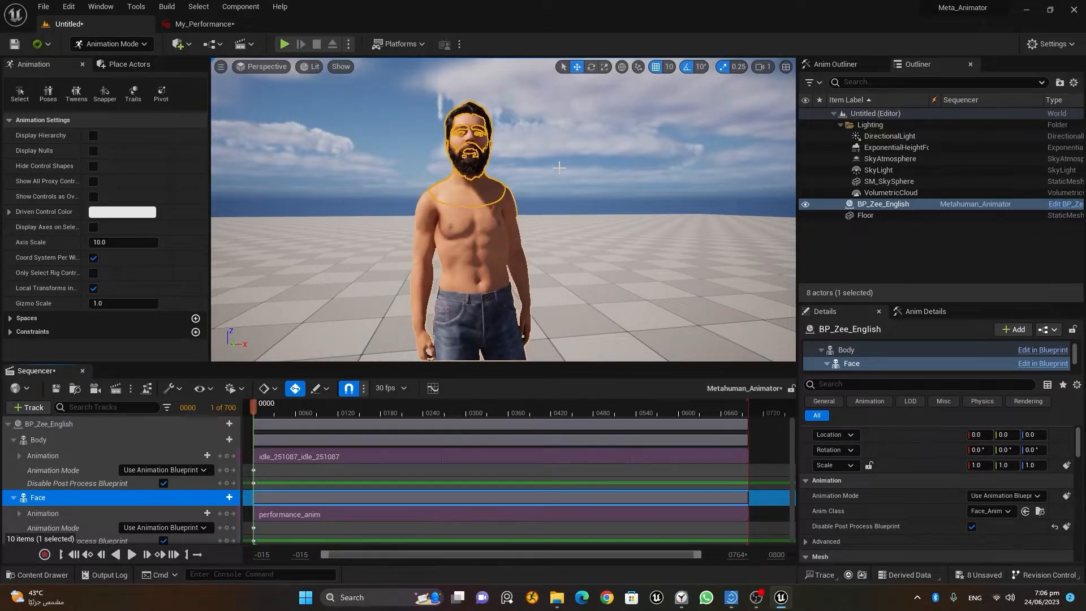
Open the Face component's skeletal mesh asset, Zee_English_FaceMesh, and dock its editor beside the other open editors
left_click(45, 513)
left_click(45, 498)
scroll(1079, 456, "down", 2)
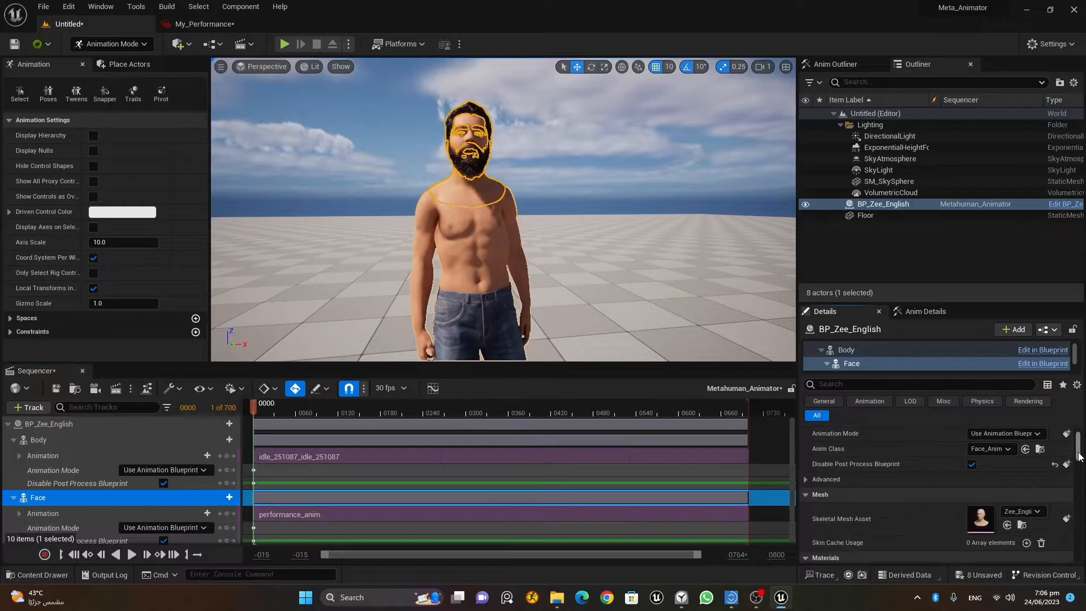
scroll(1079, 457, "down", 1)
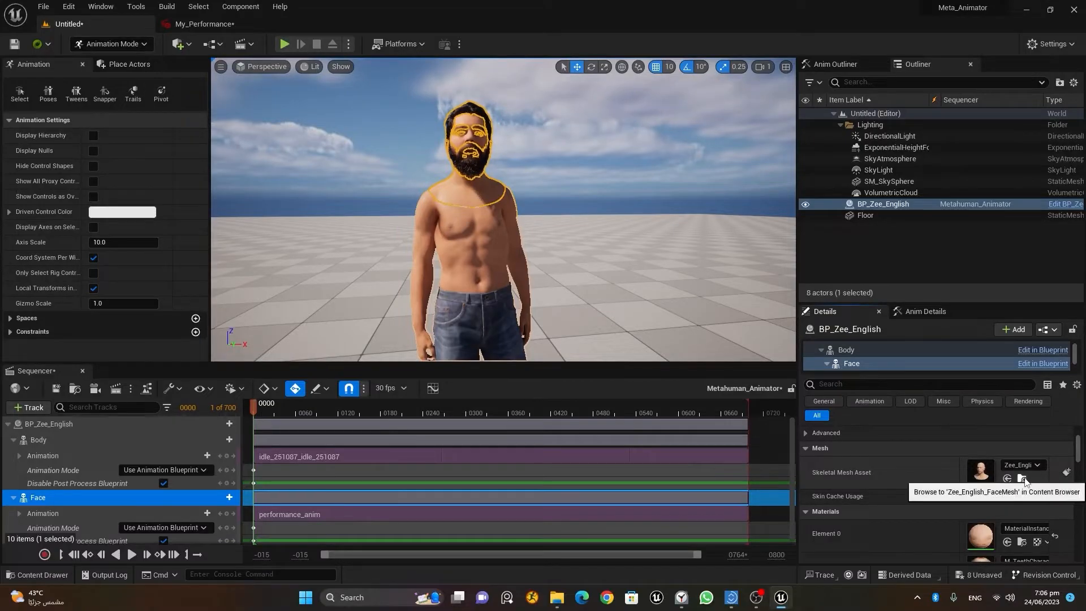
left_click(1022, 479)
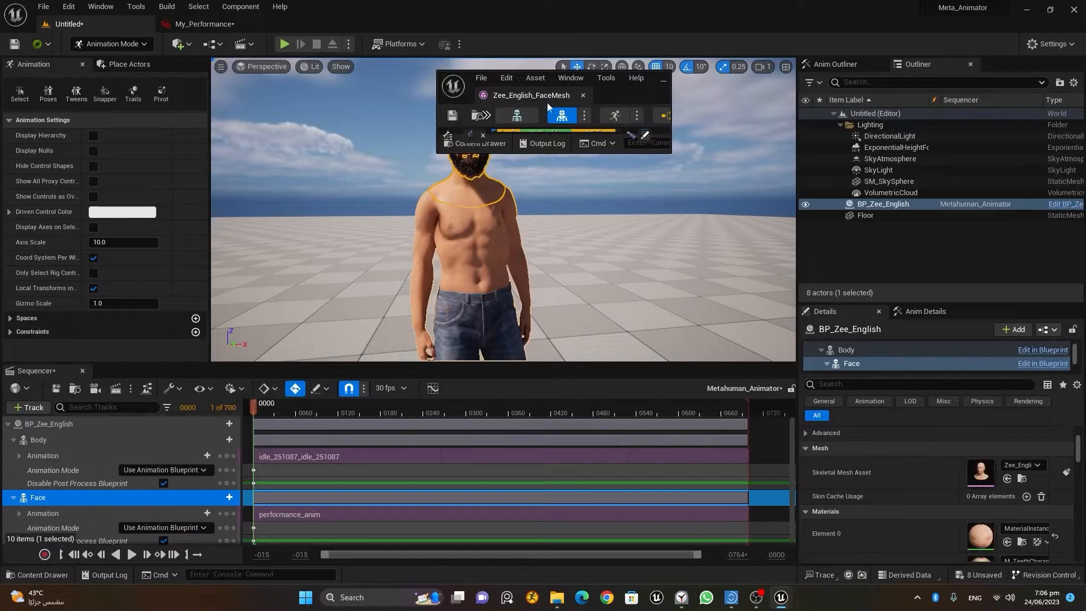
left_click_drag(517, 97, 315, 25)
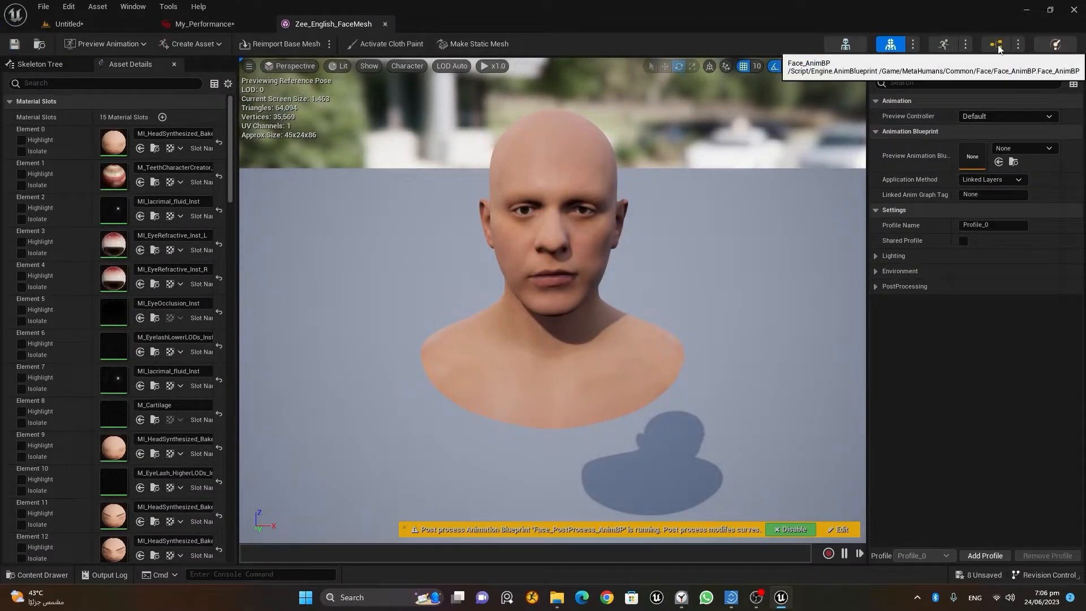
In the AnimGraph of Face_AnimBP, set the Layered blend per bone node's Blend Mode to Blend Mask
left_click(997, 45)
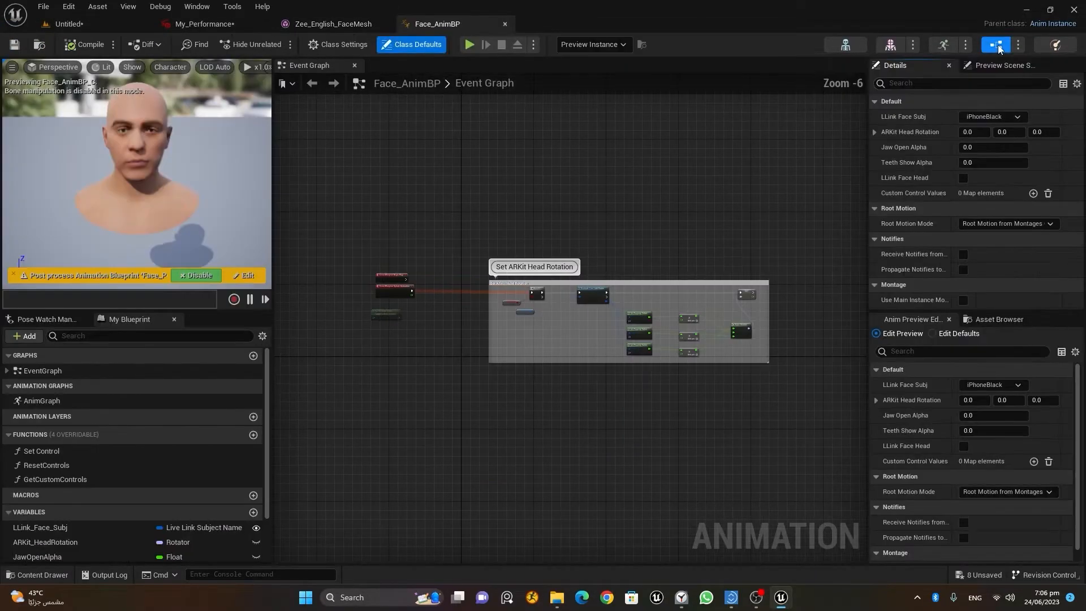
double_click(86, 400)
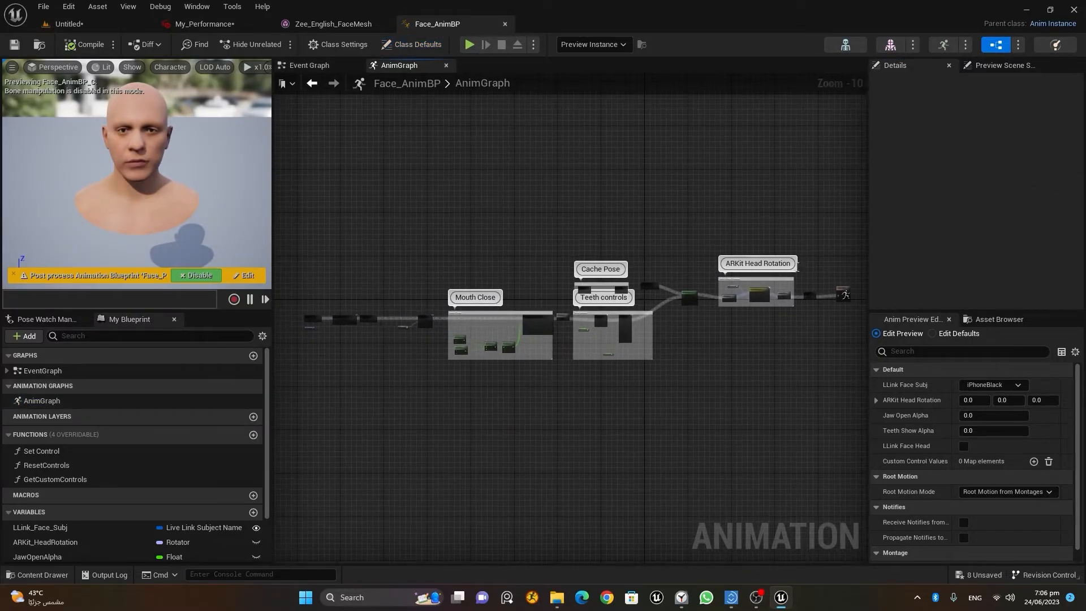
scroll(571, 317, "up", 10)
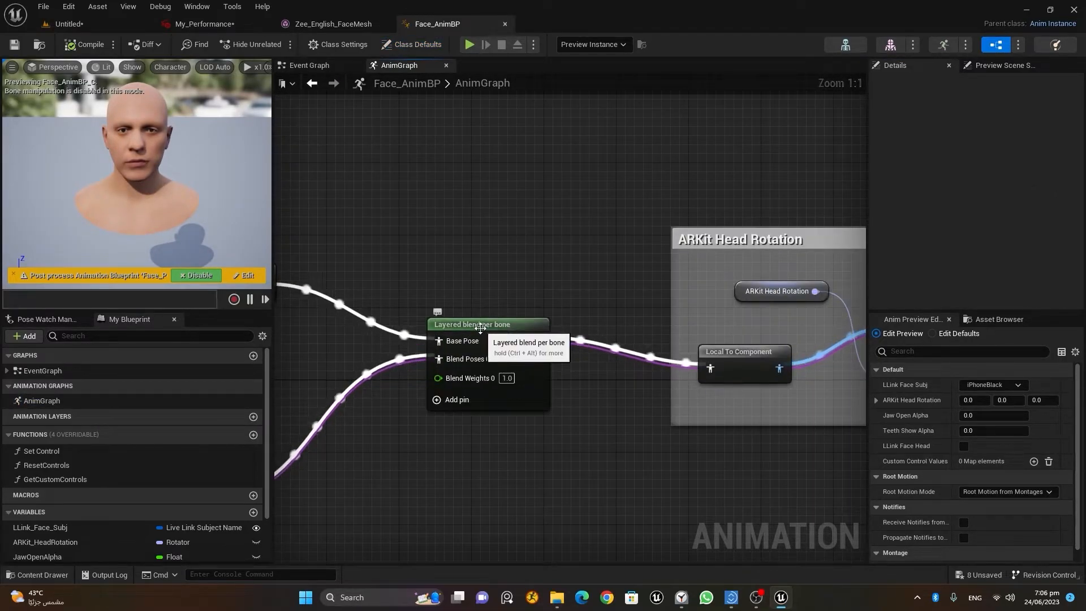
left_click(481, 327)
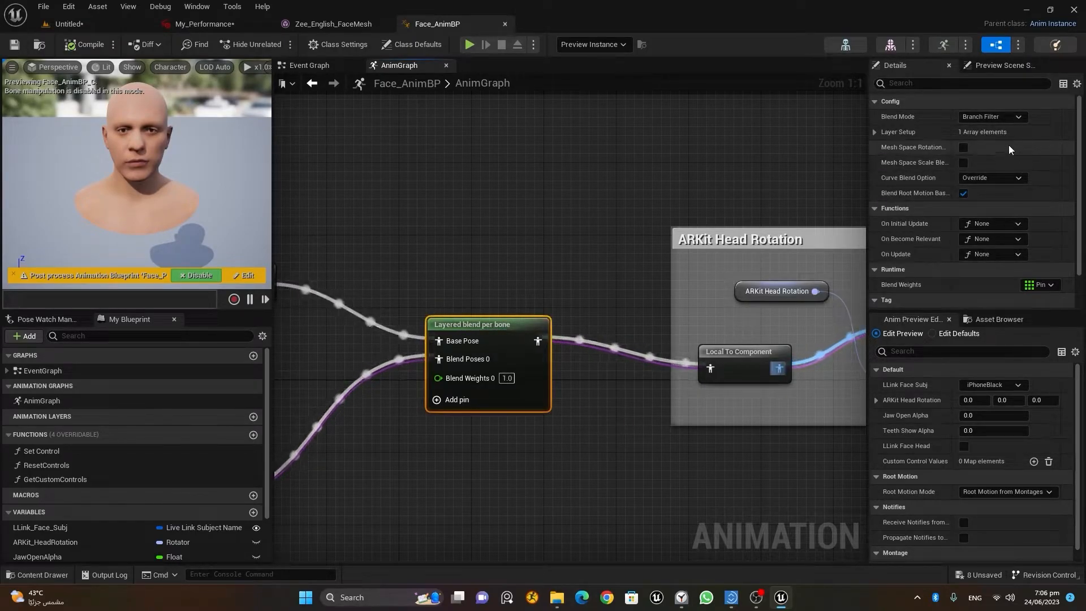
left_click(996, 117)
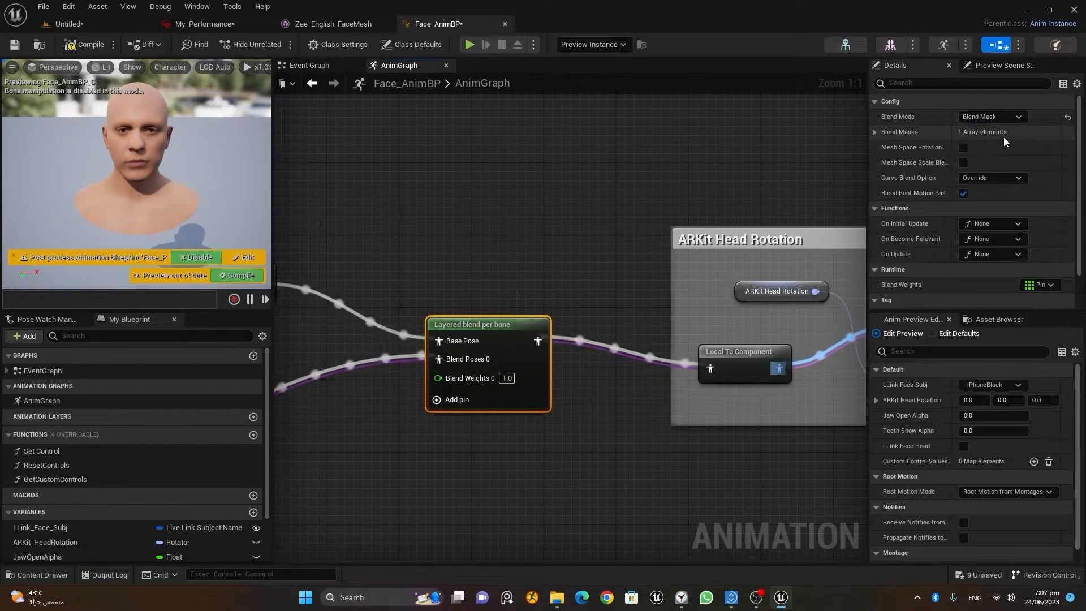
left_click(1005, 138)
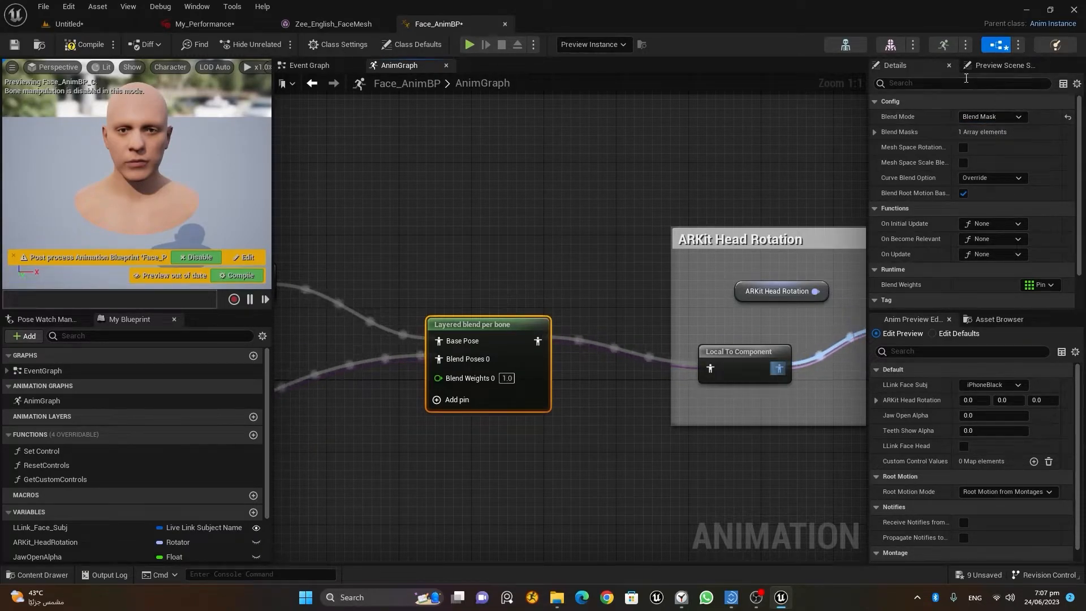
Add a blend mask named HeadMask to the Face_Archetype_Skeleton
left_click(846, 45)
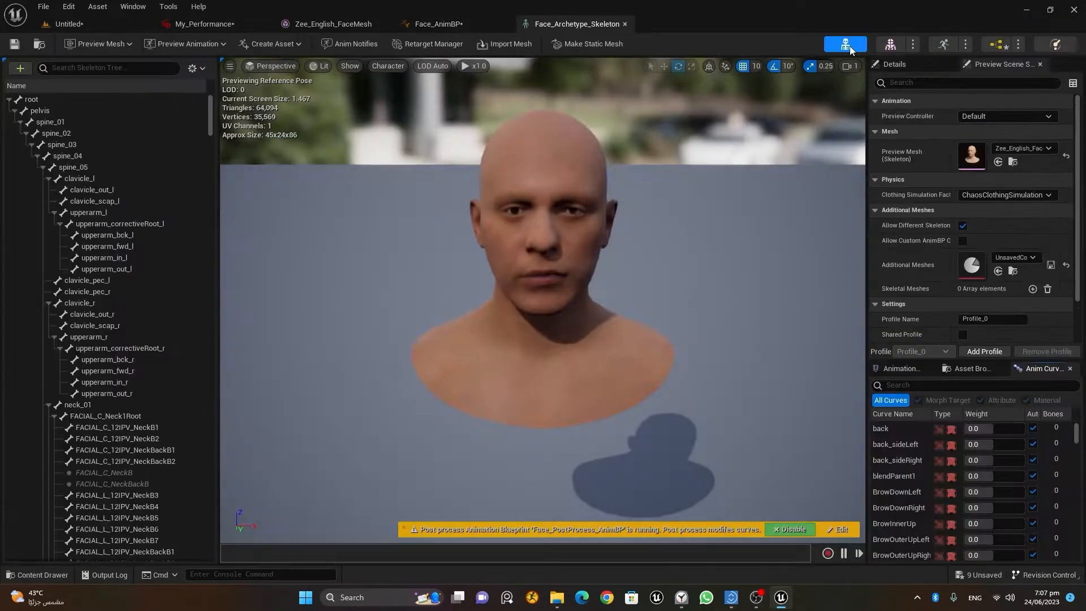
left_click(195, 69)
mouse_move(249, 99)
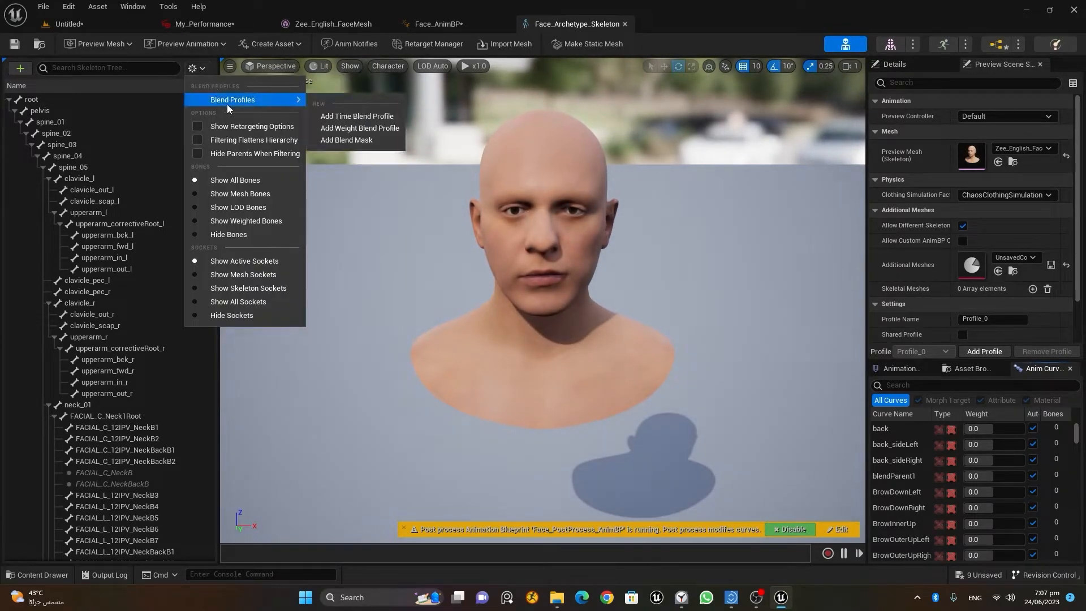
left_click(356, 141)
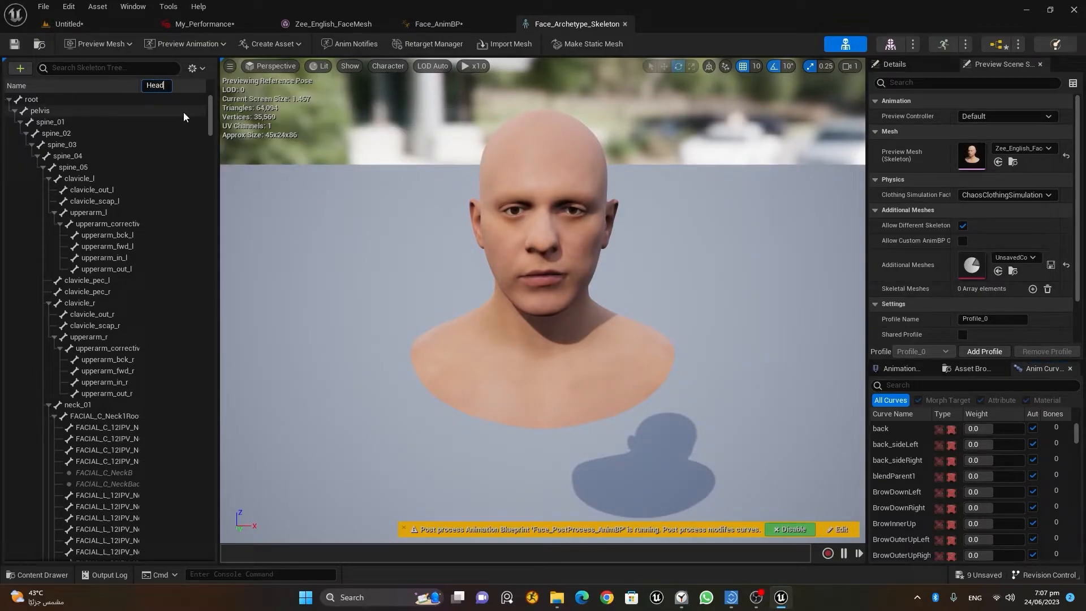
type("HeadMask")
key("Return")
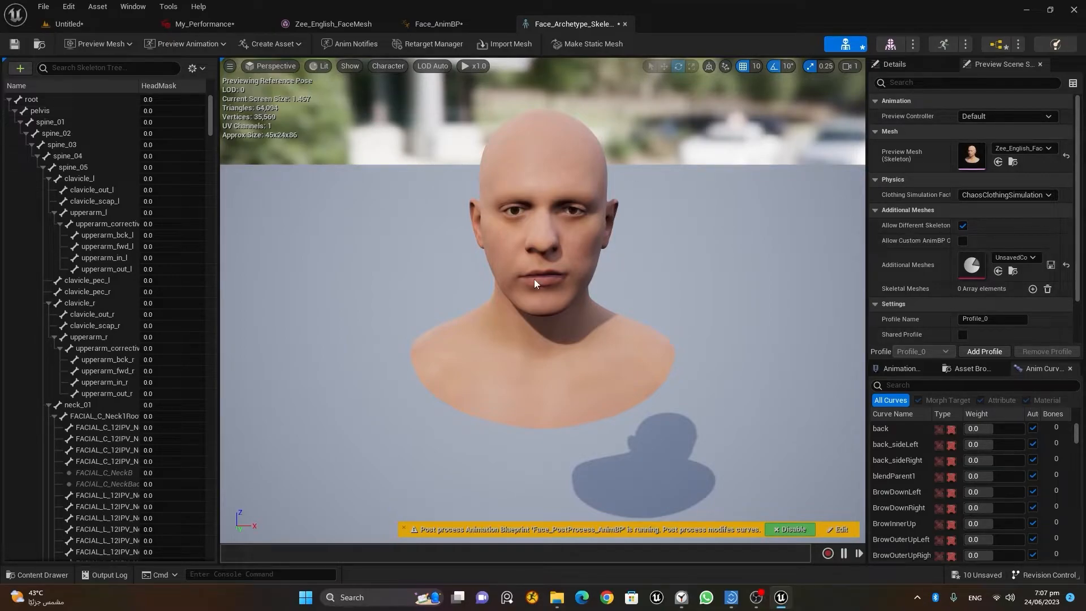
Set the HeadMask weight to 1 for the head, neck_02 and neck_01 bones, and save the skeleton
left_click(223, 24)
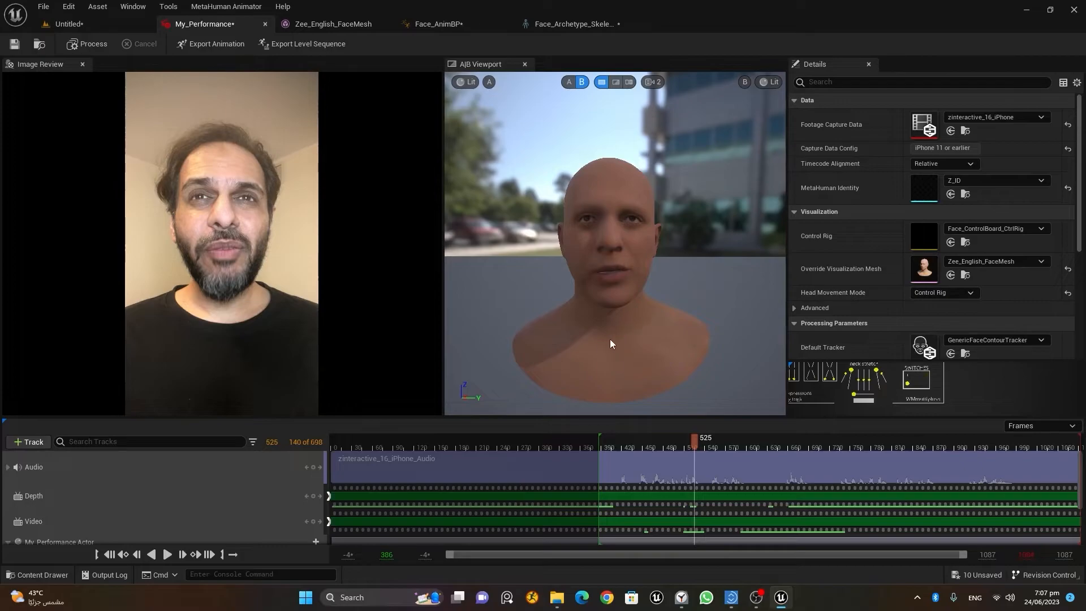
left_click(554, 26)
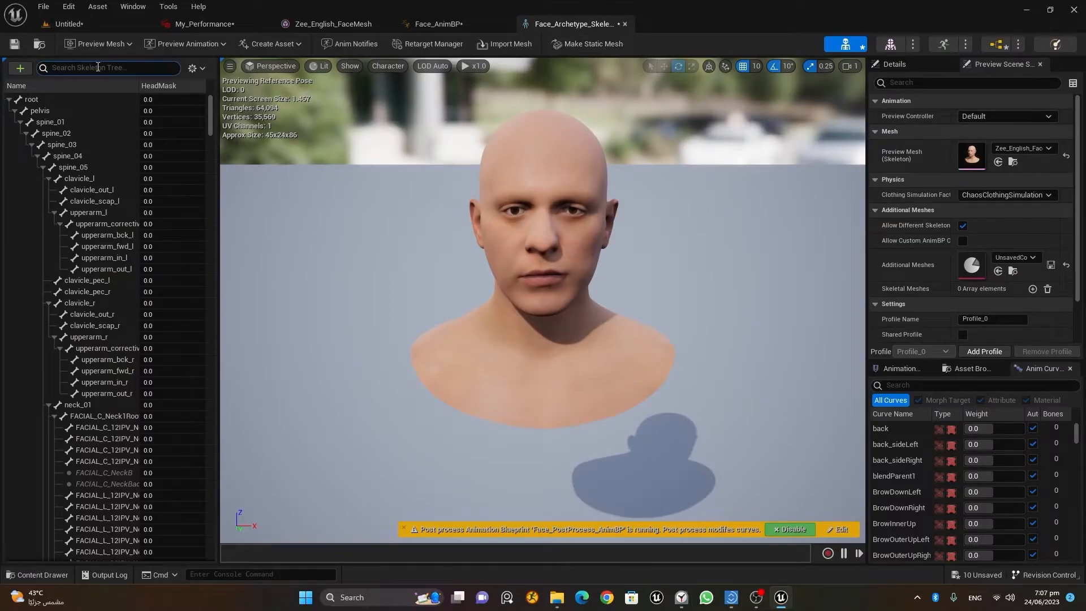
left_click(98, 67)
type("head")
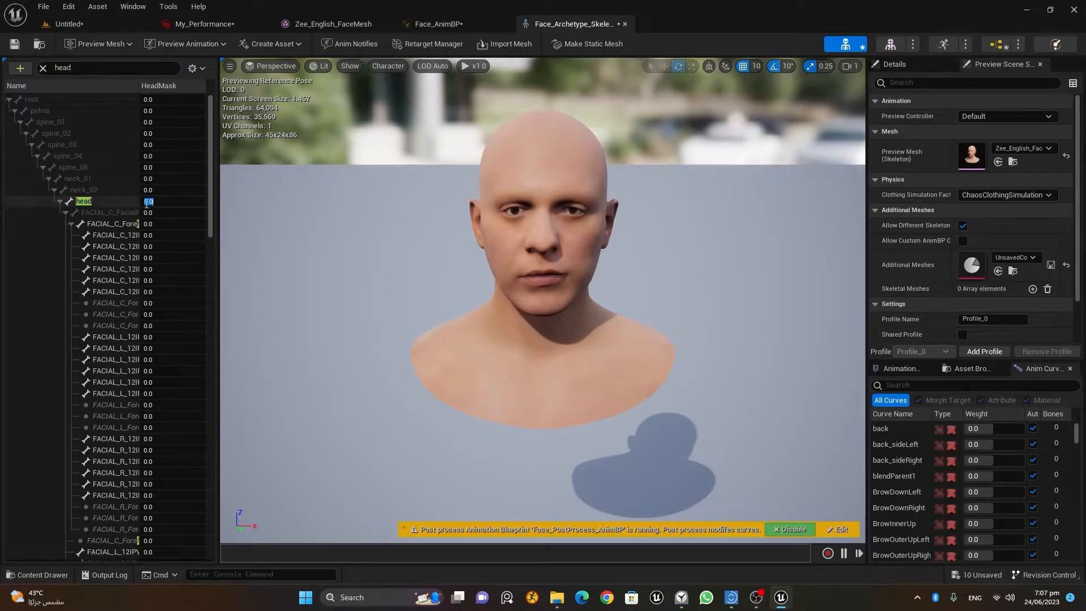
key("Return")
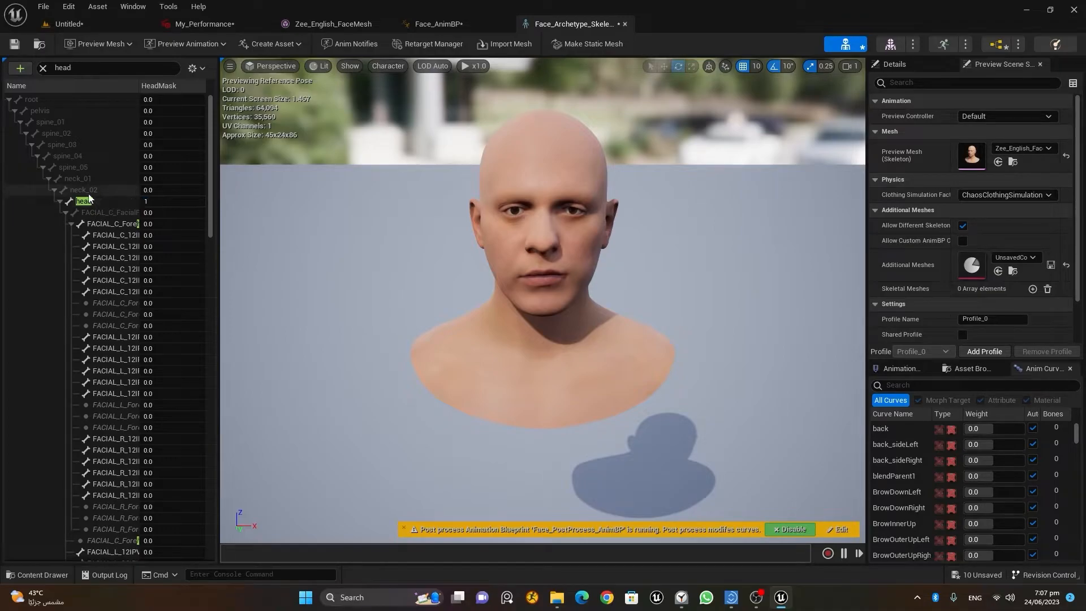
left_click(165, 191)
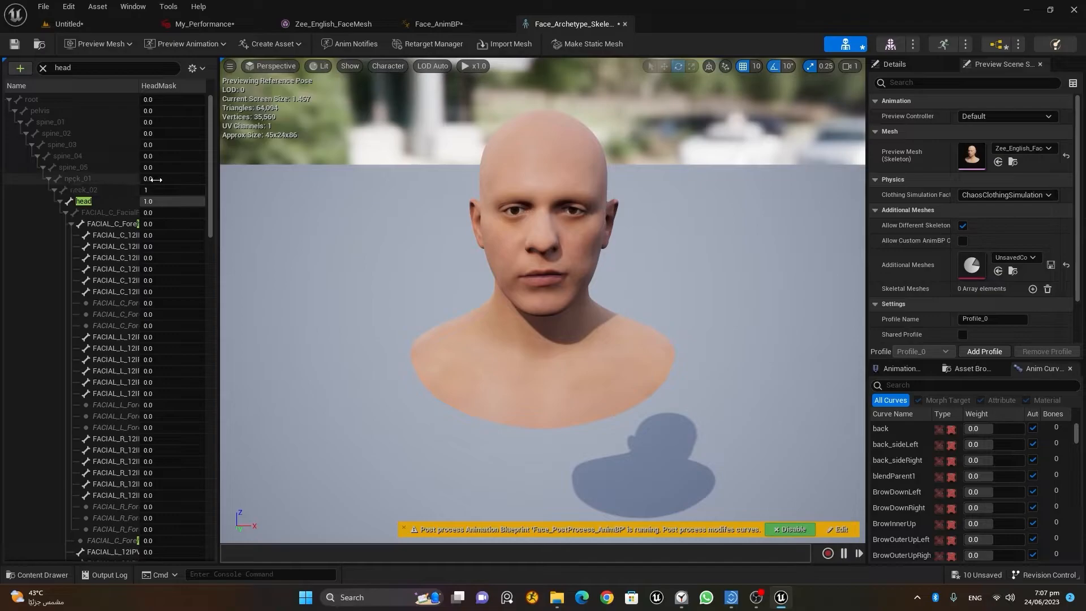
left_click(157, 179)
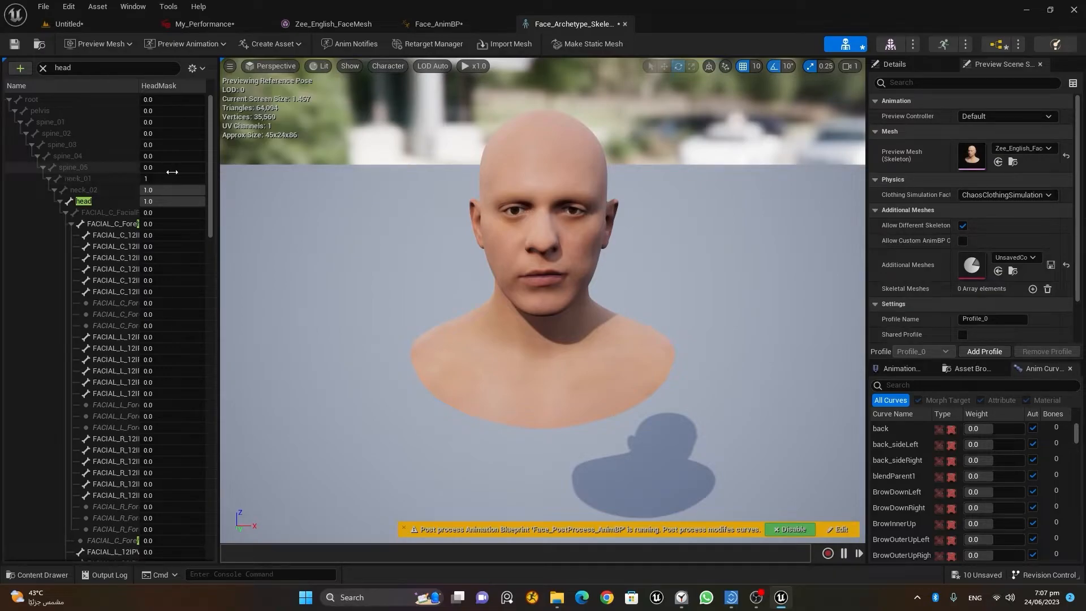
left_click(170, 167)
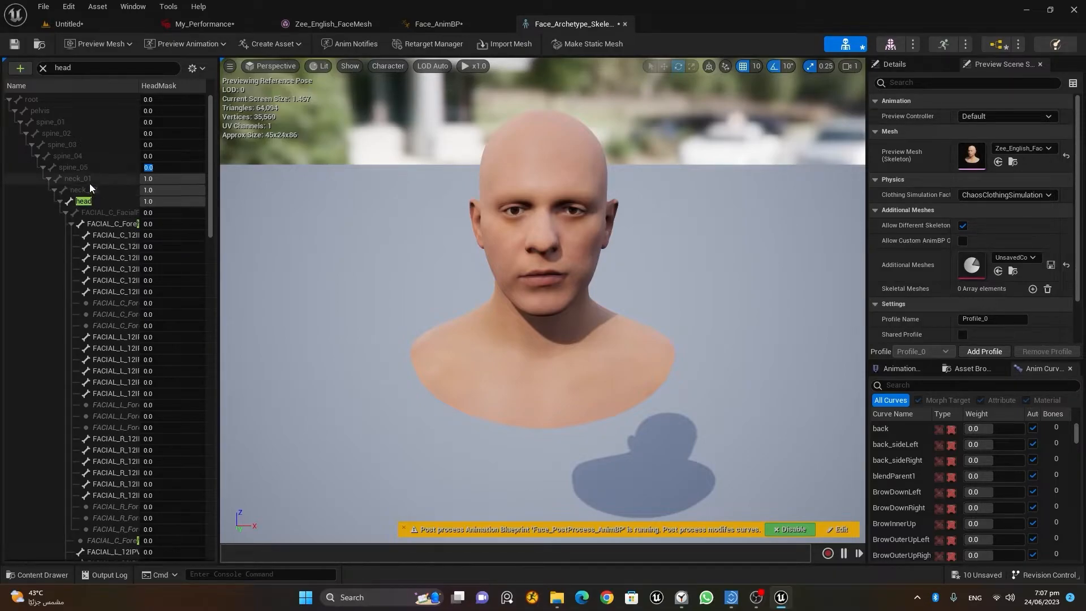
left_click(15, 47)
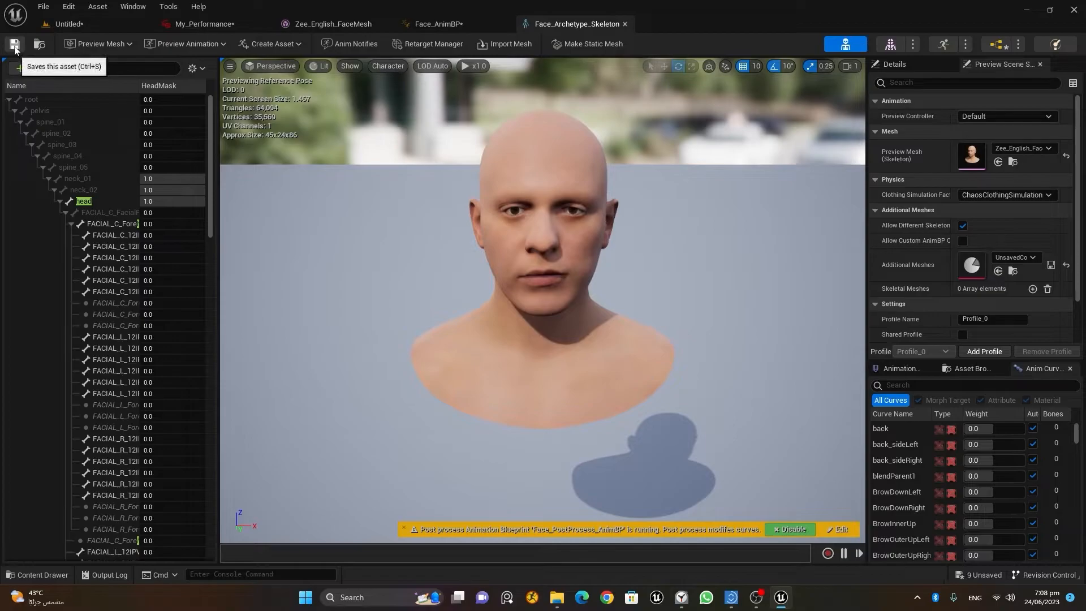
Assign HeadMask to Blend Masks index 0 of the Layered blend per bone node, and compile and save Face_AnimBP
left_click(445, 29)
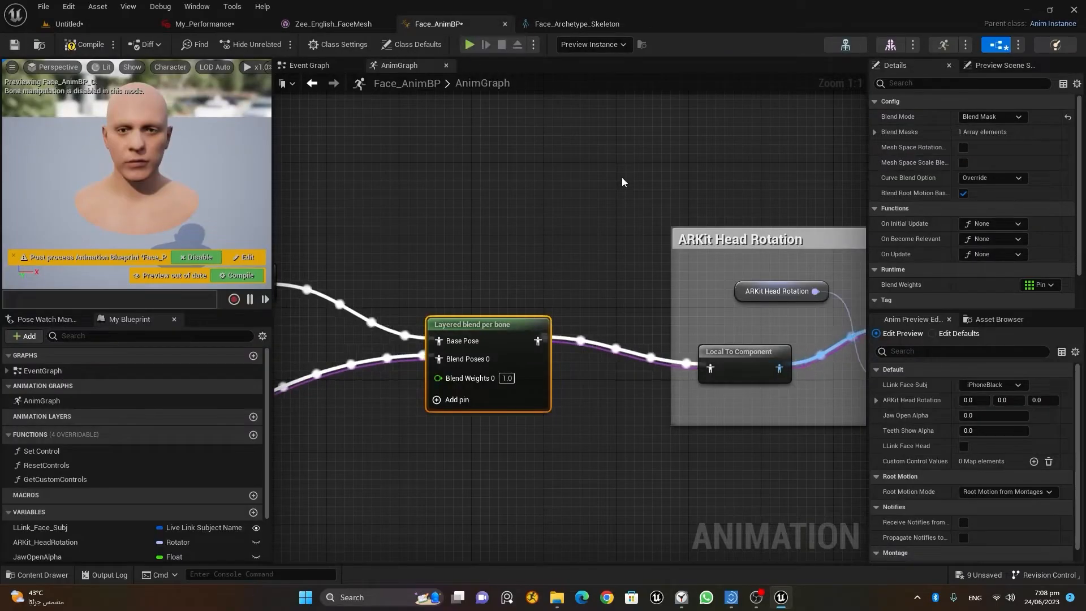
left_click(875, 133)
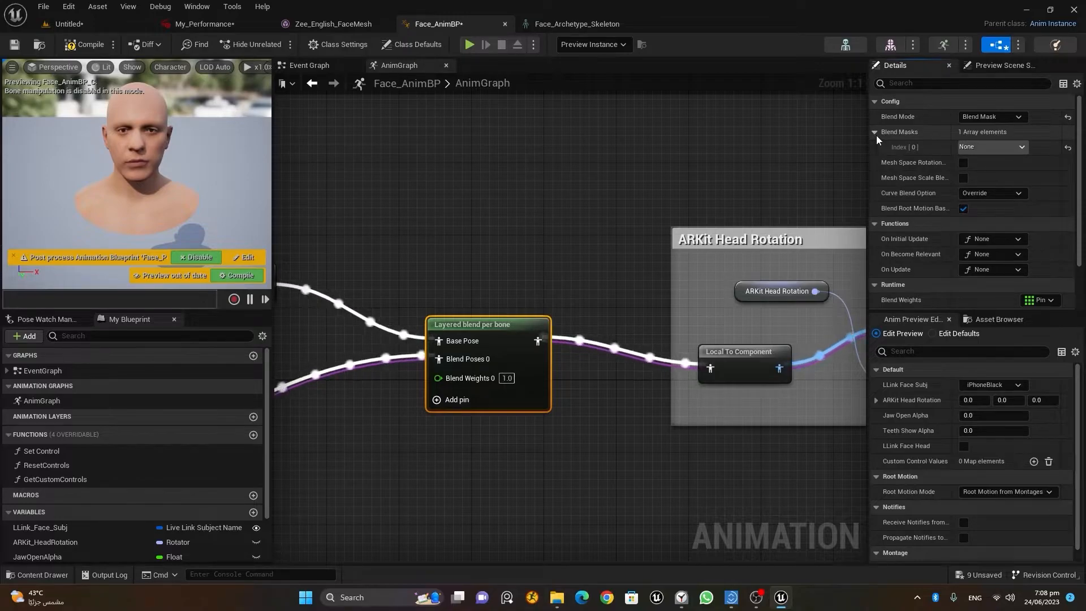
left_click(999, 146)
left_click(1002, 205)
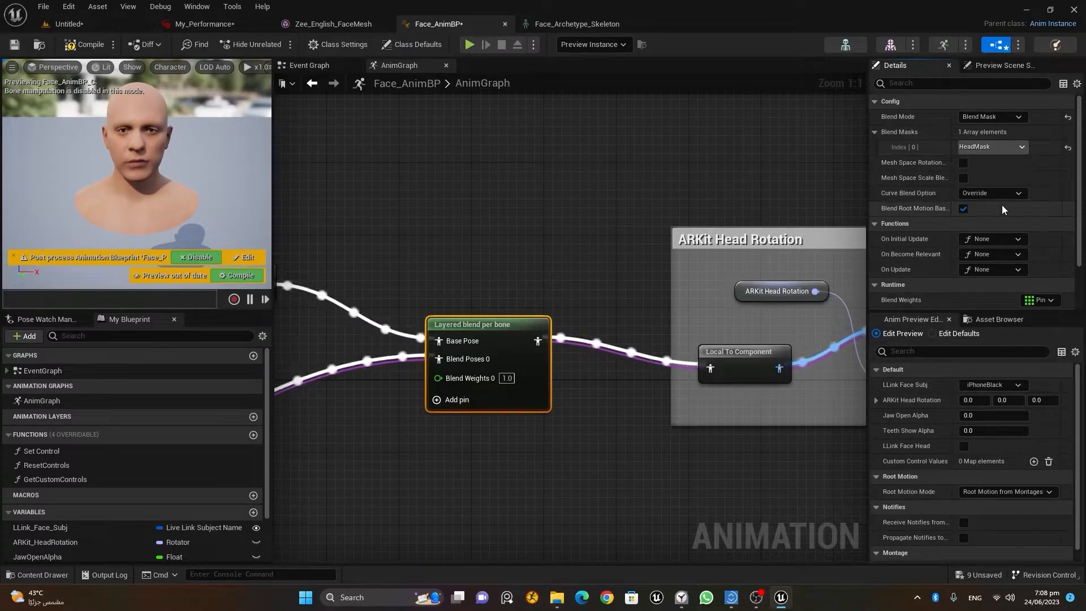
left_click(90, 46)
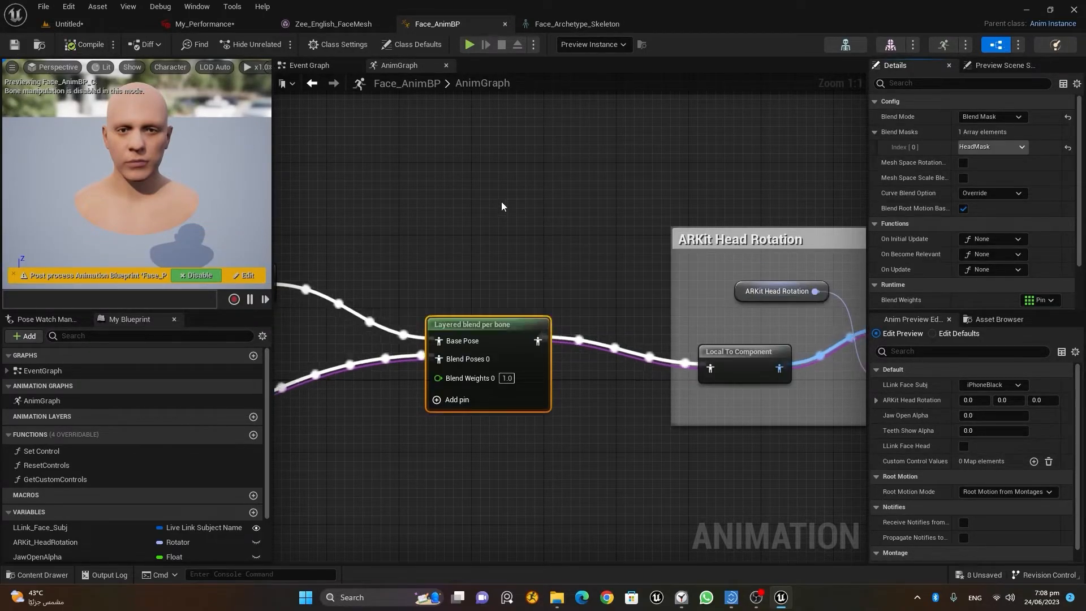
Play back the level sequence to check the head and body motion, and return to frame 0
left_click(94, 23)
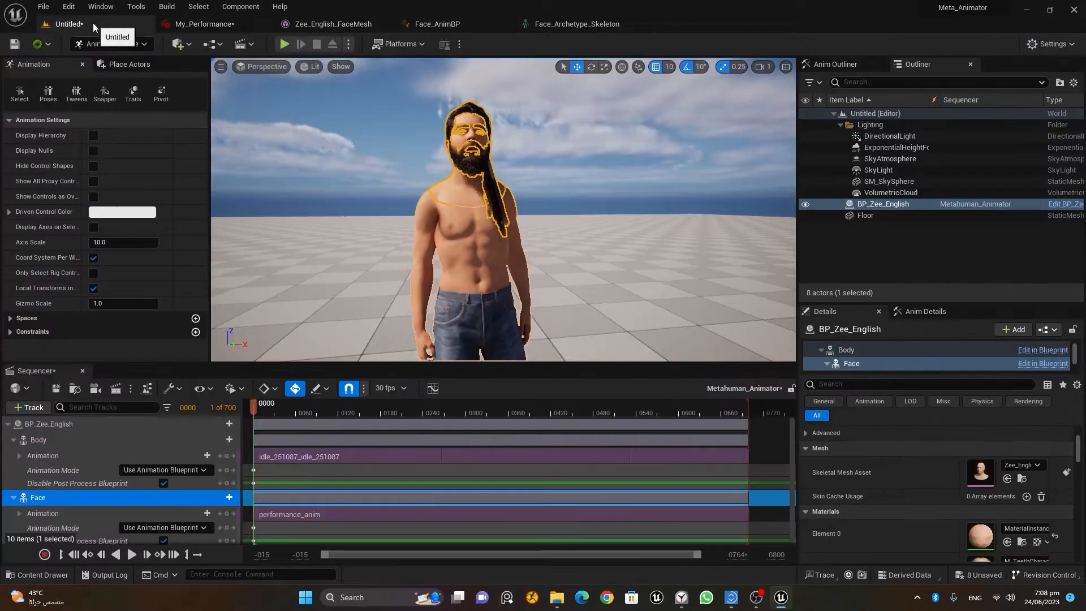
left_click(131, 555)
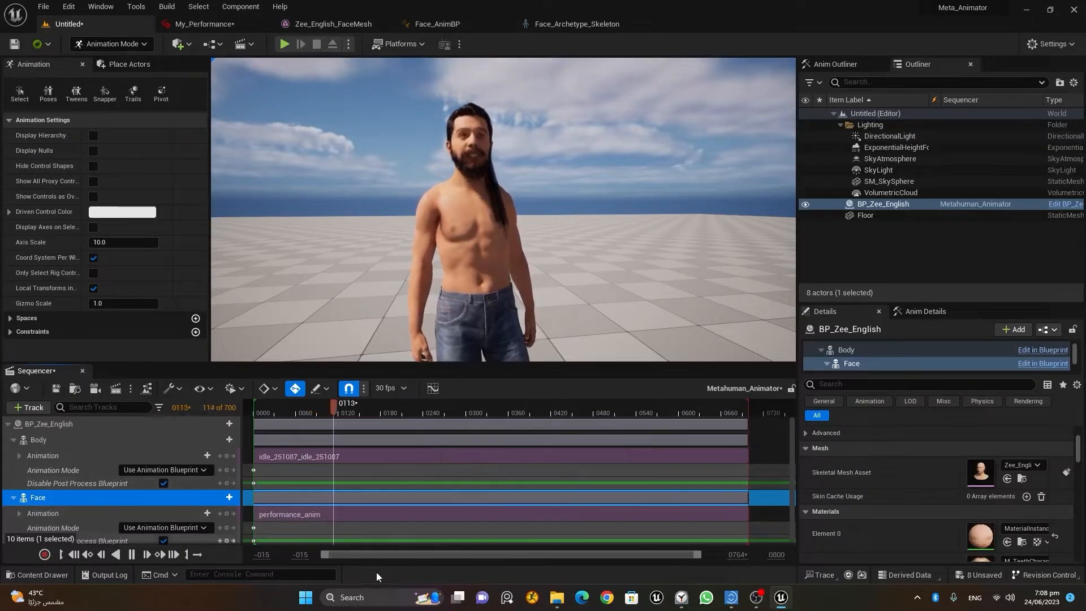
left_click(133, 556)
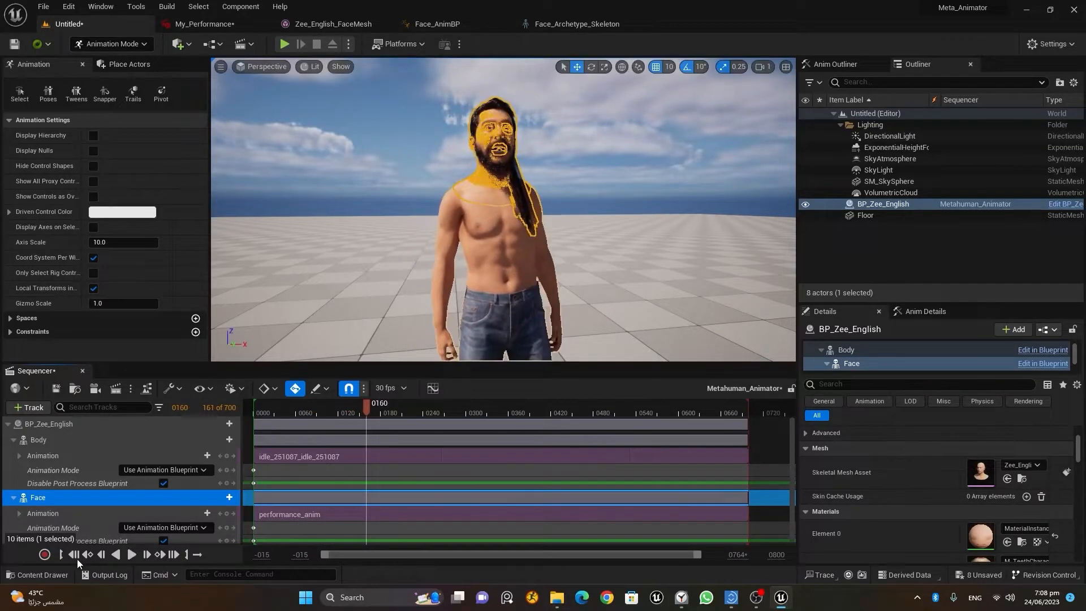
left_click(73, 556)
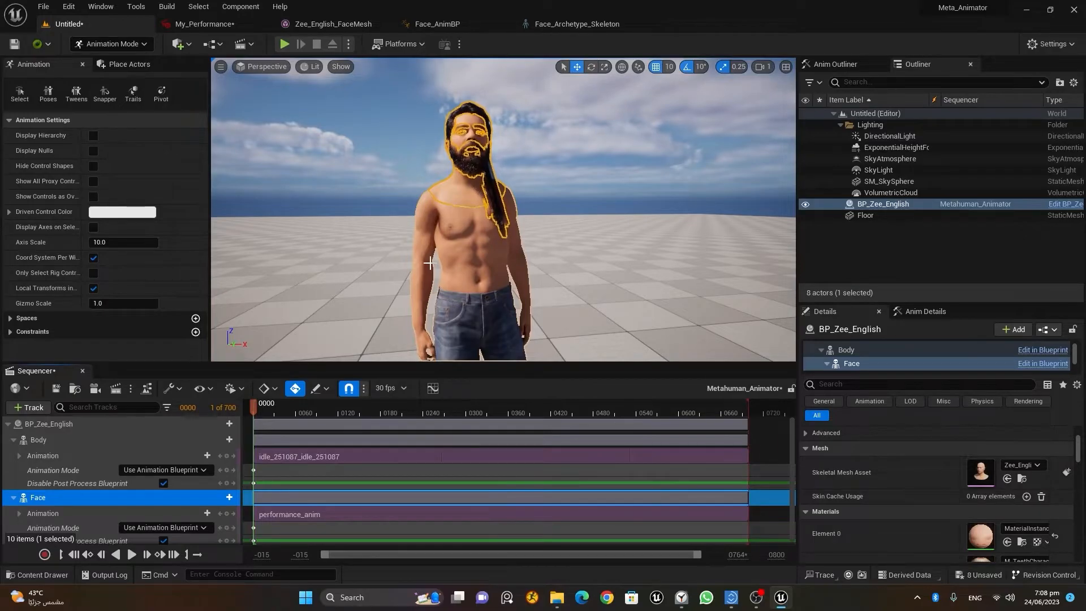
Save the level as My_Level in the Meta_Animator folder, along with the unsaved assets
key("ctrl+s")
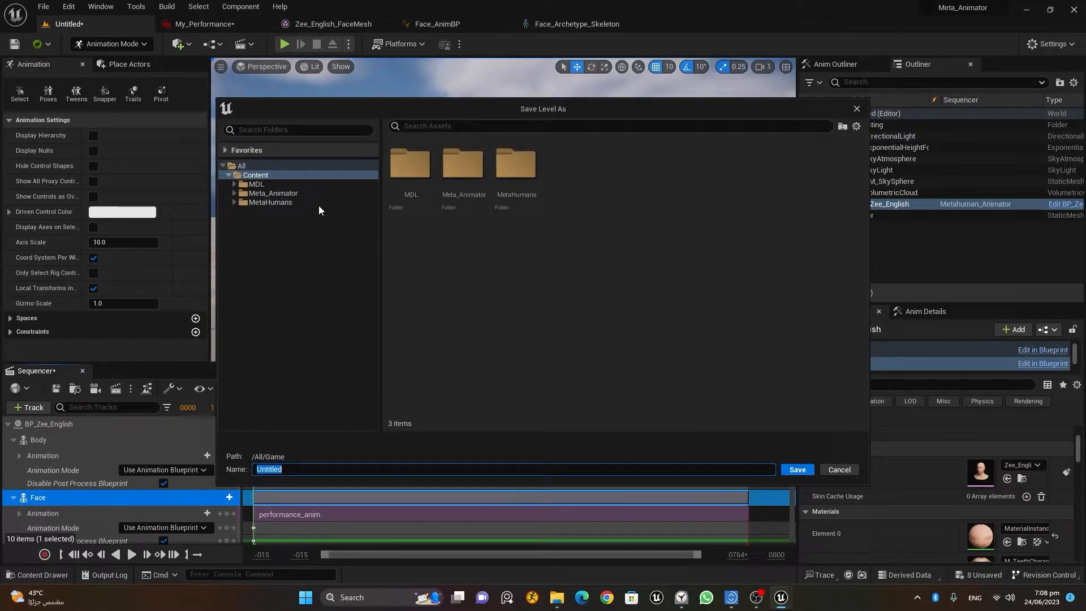
left_click(283, 193)
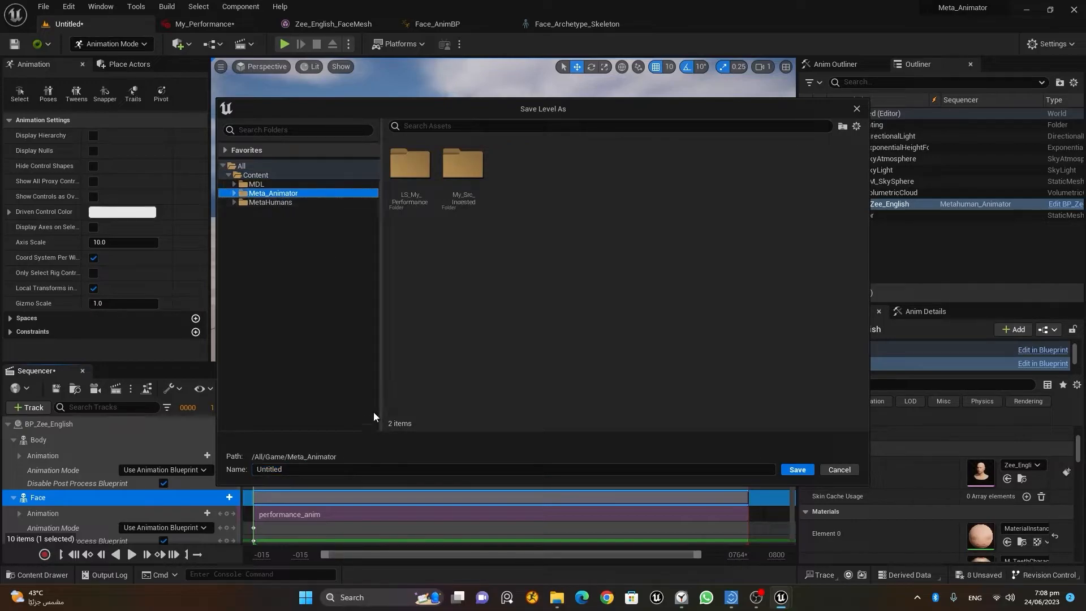
left_click(333, 467)
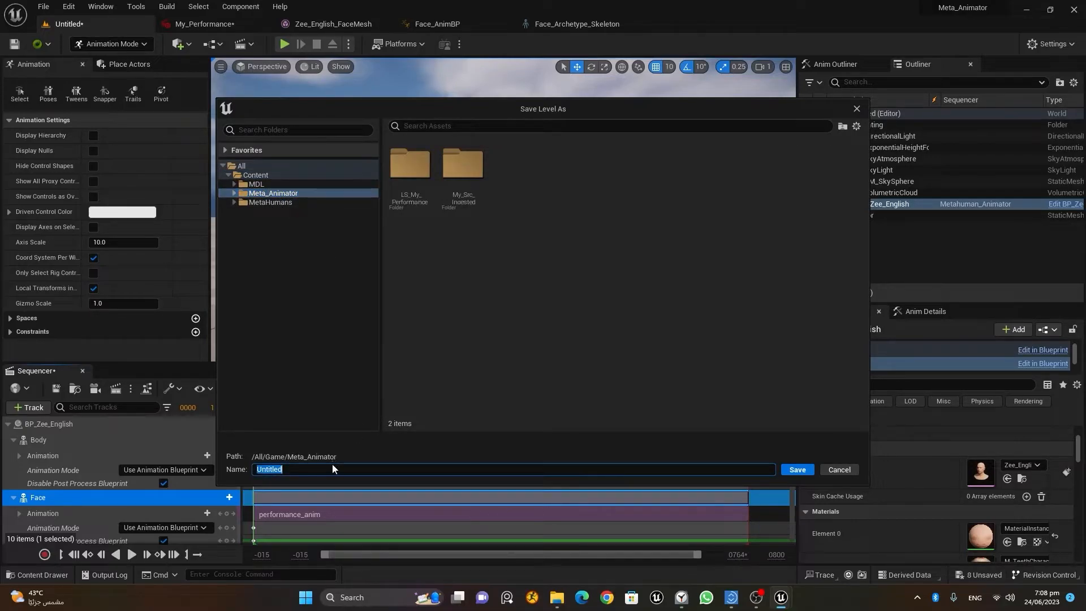
type("My")
type("_Performance")
key("Return")
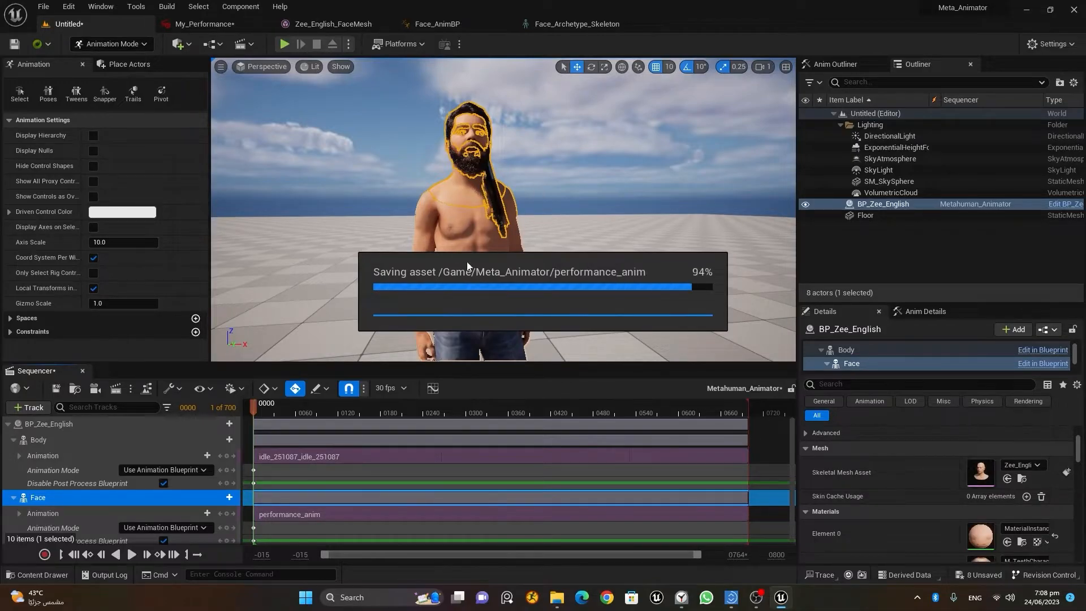
Reopen My_Level from the Meta_Animator folder and open the Metahuman_Animator level sequence
left_click(57, 577)
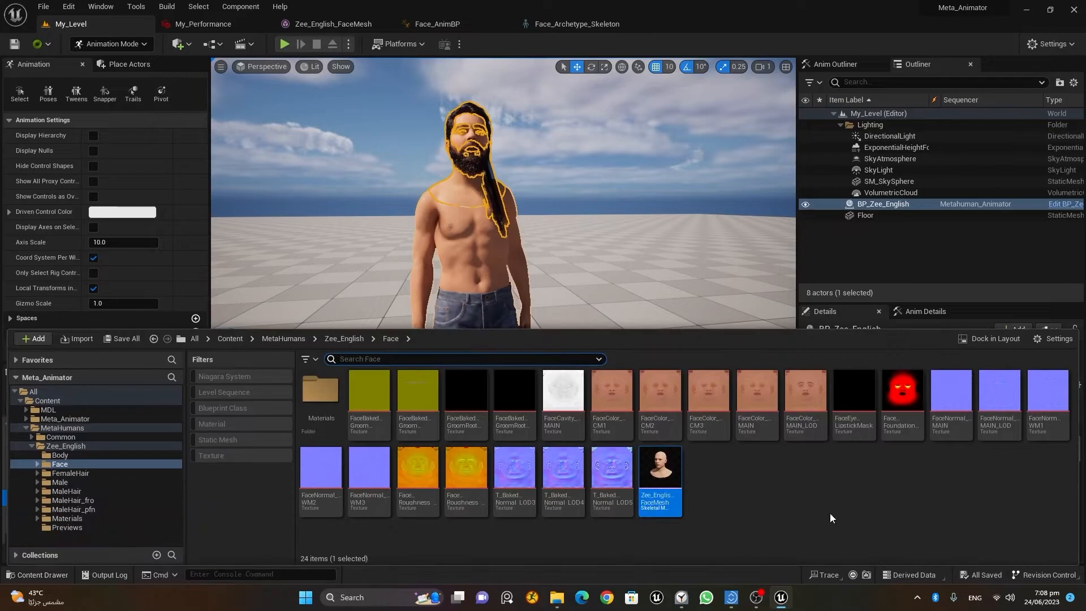
left_click(26, 428)
left_click(65, 418)
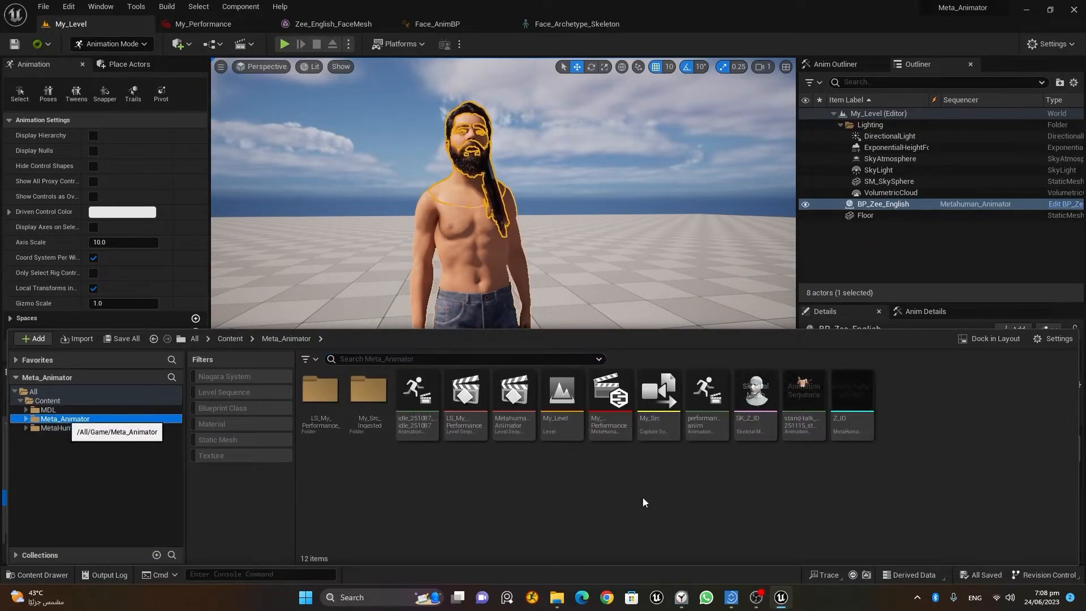
left_click(559, 398)
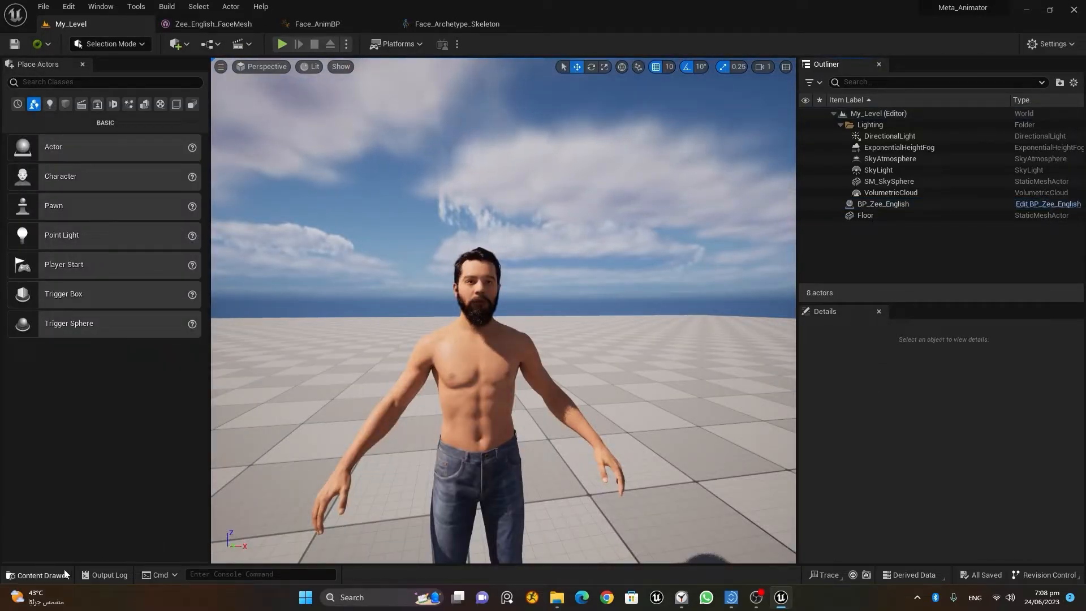
left_click(40, 575)
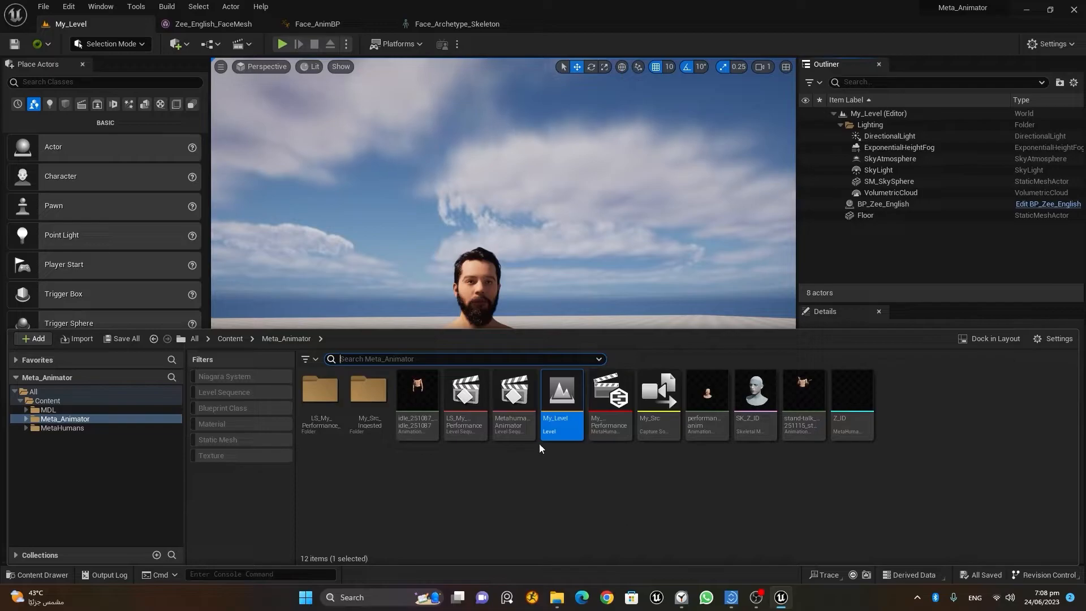
double_click(514, 396)
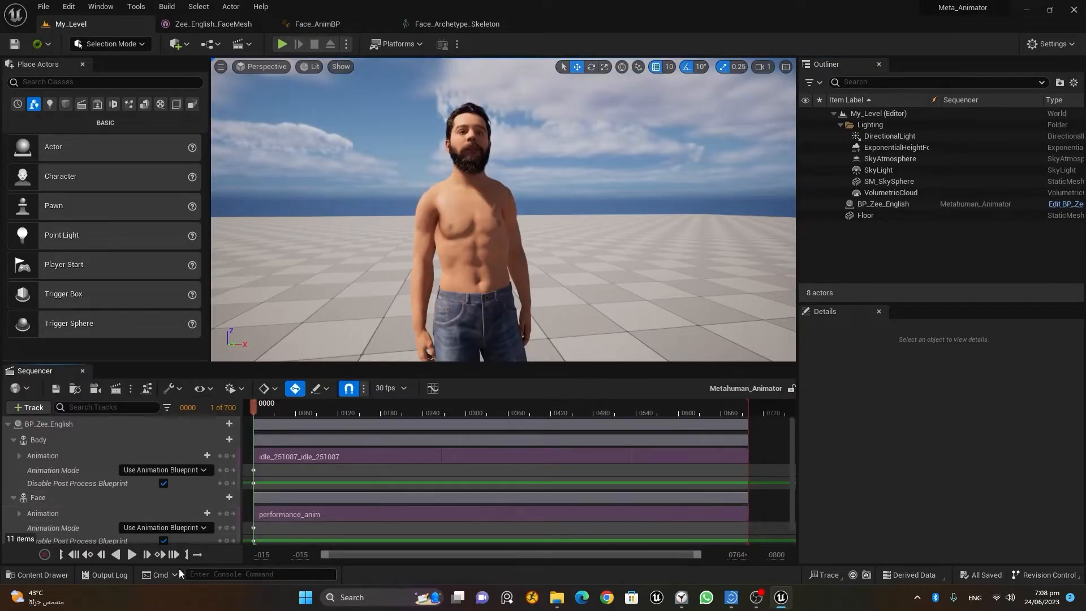
Play back the reopened level sequence to check the face and body animation, and return to frame 0
left_click(132, 554)
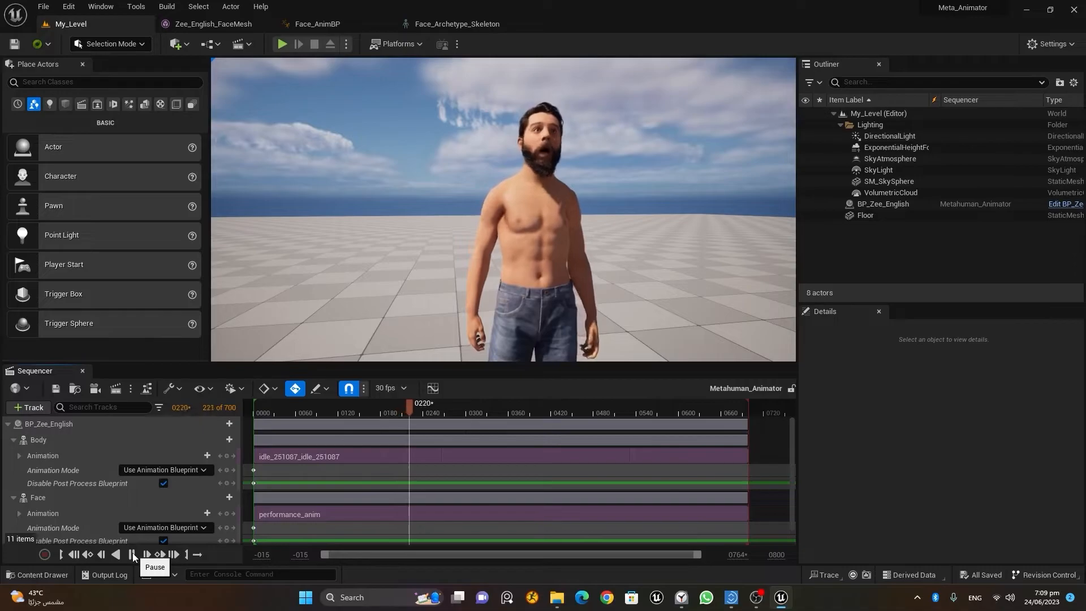
left_click(132, 555)
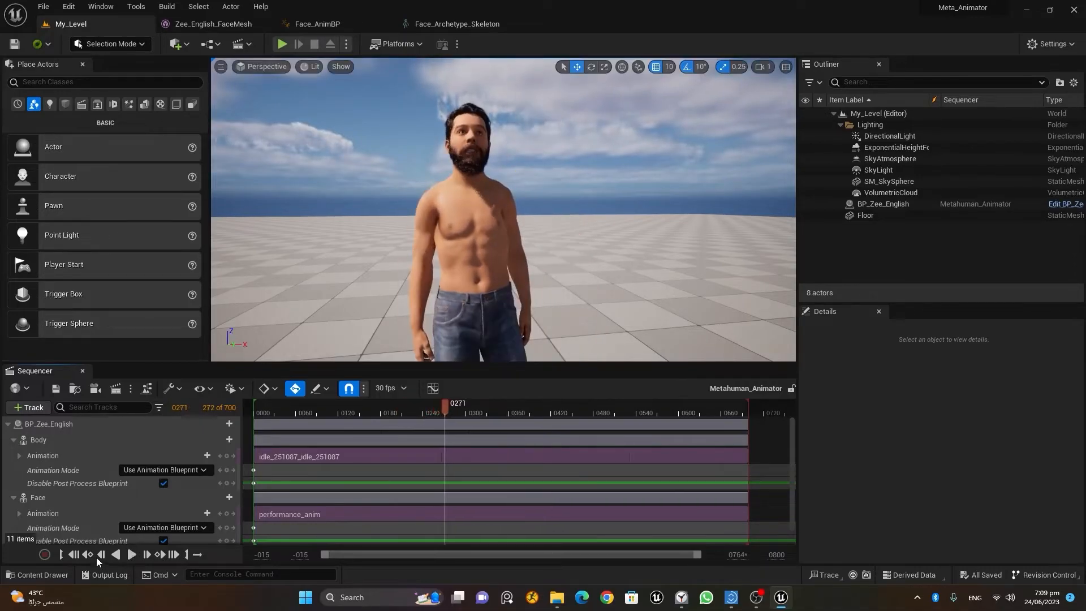
left_click(74, 555)
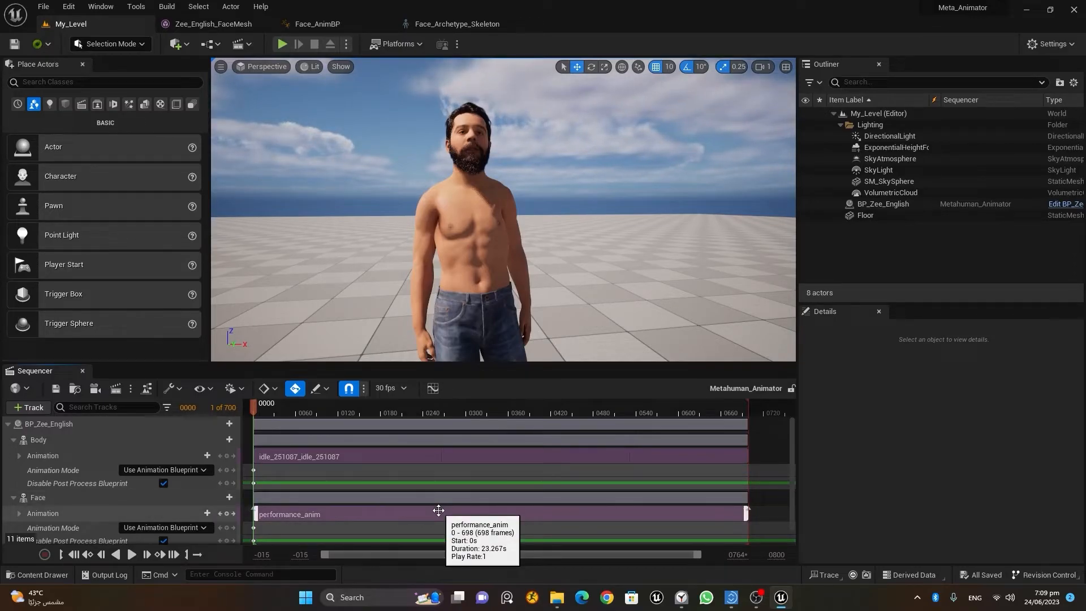
Delete the Animation Mode tracks of the Body and Face from the level sequence
left_click(86, 473)
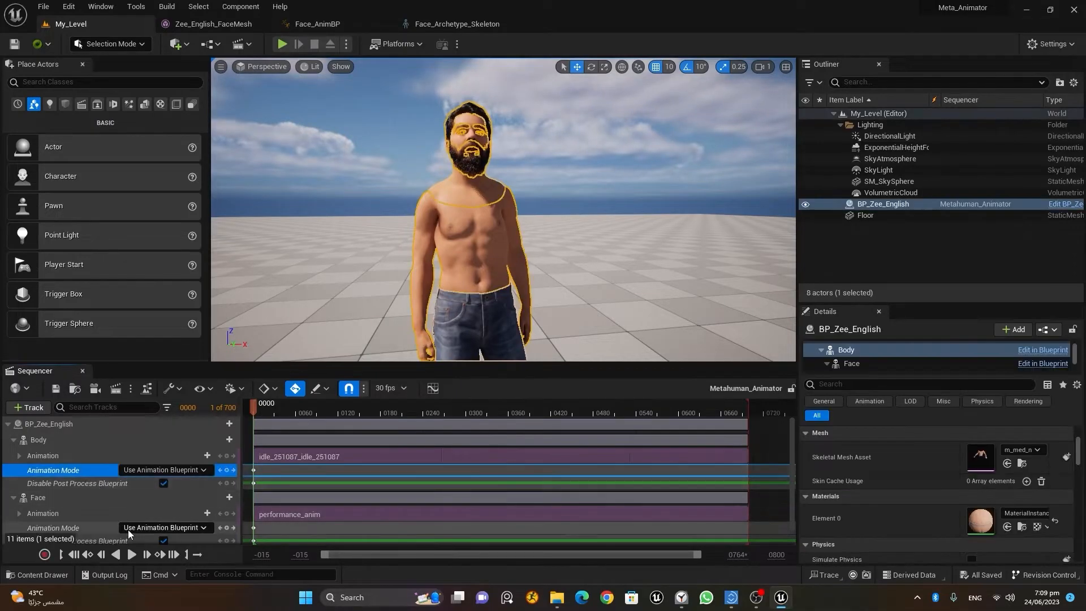
key("Delete")
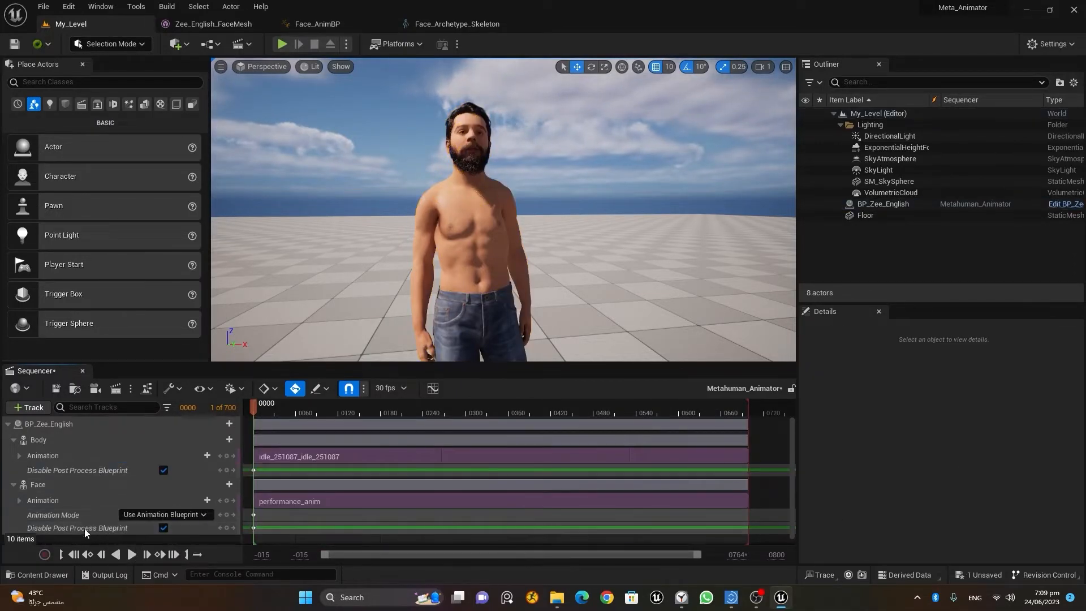
left_click(69, 517)
key("Delete")
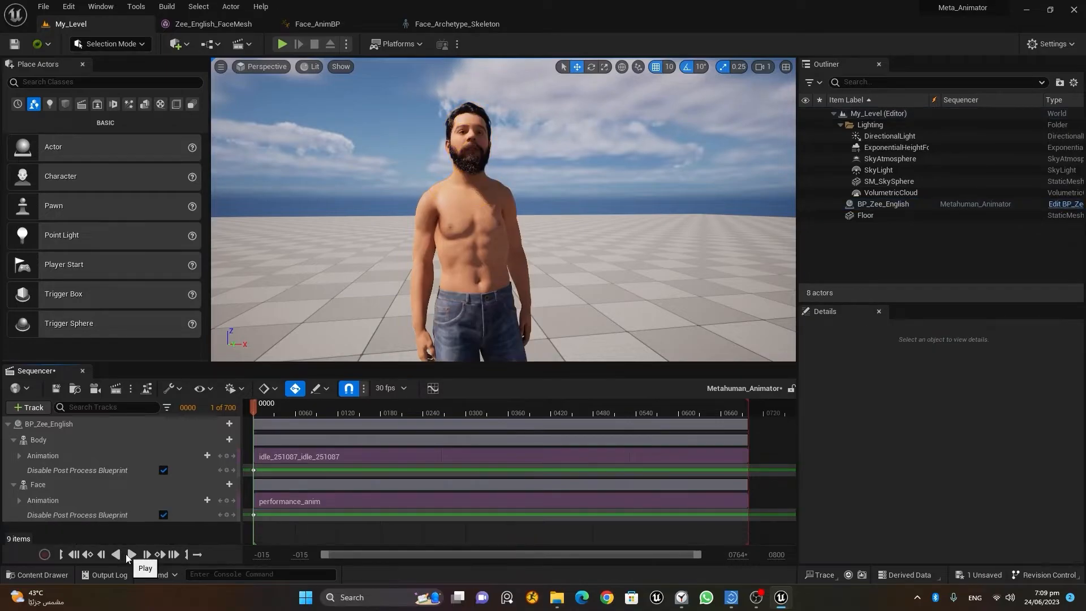
Play the sequence without the Animation Mode tracks and scrub between frames 282 and 207 to inspect the body motion
key("super")
left_click(133, 555)
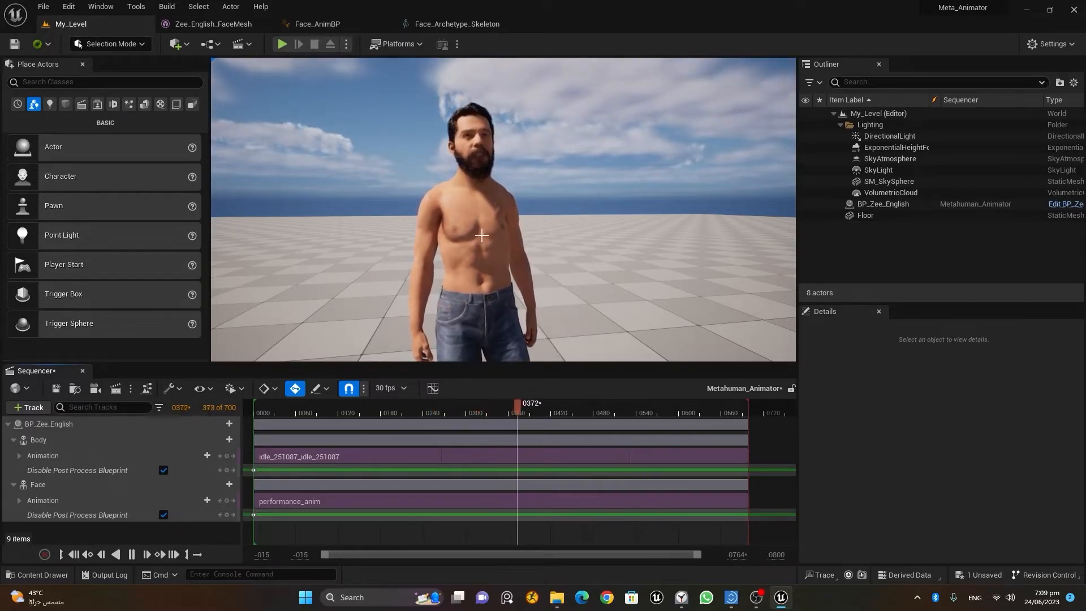
key("space")
left_click_drag(535, 408, 453, 409)
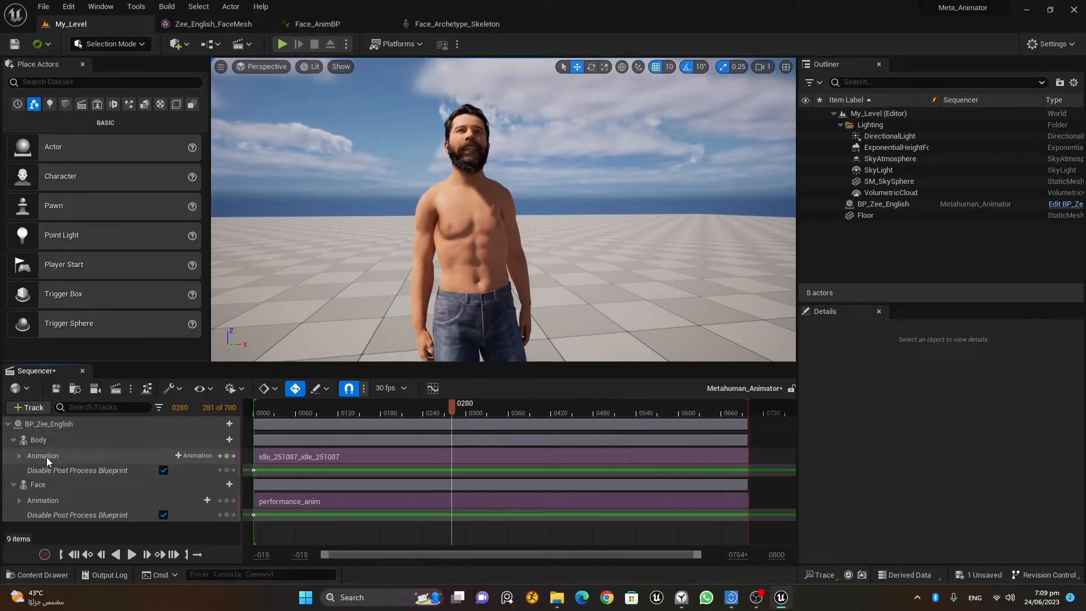
mouse_move(452, 408)
left_mouse_down()
mouse_move(437, 409)
mouse_move(454, 409)
left_mouse_up()
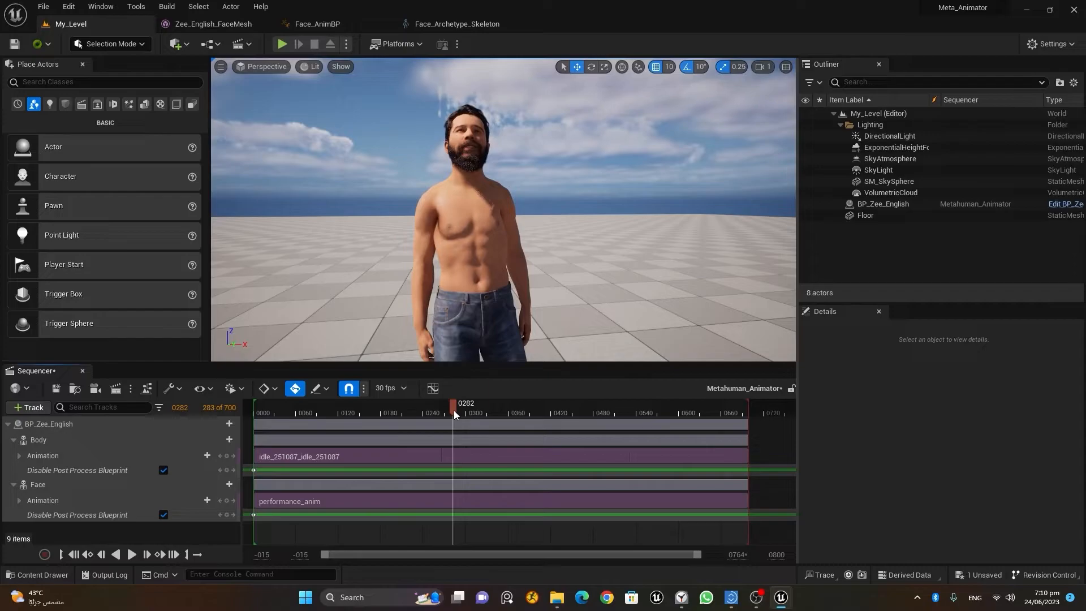
left_click_drag(440, 411, 400, 412)
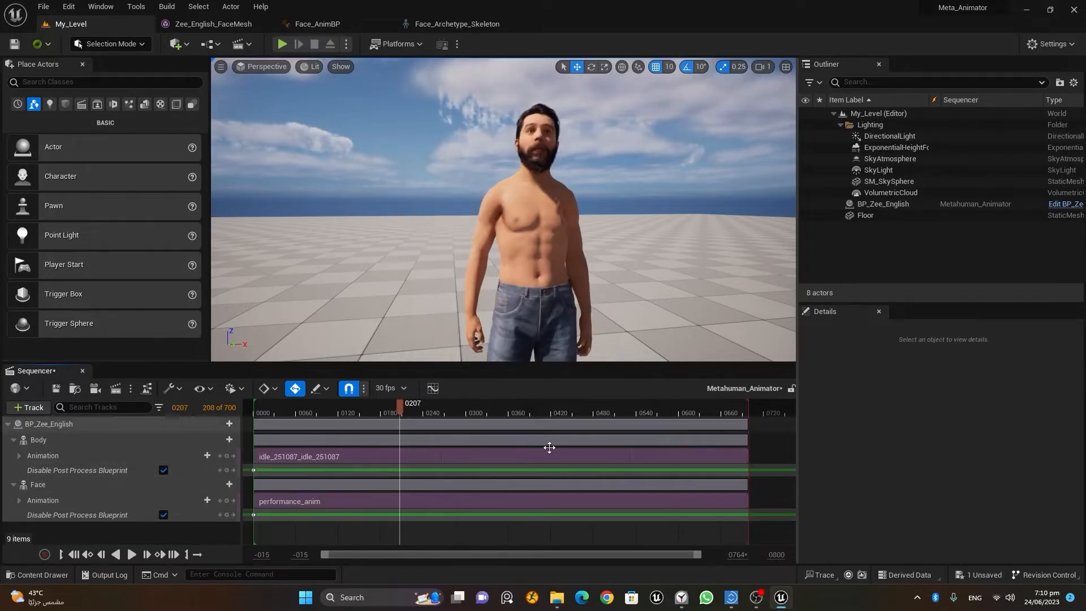
Trim the Body idle clip to end at frame 265 and place a duplicate of it directly after, starting at frame 265
left_click_drag(747, 457, 447, 462)
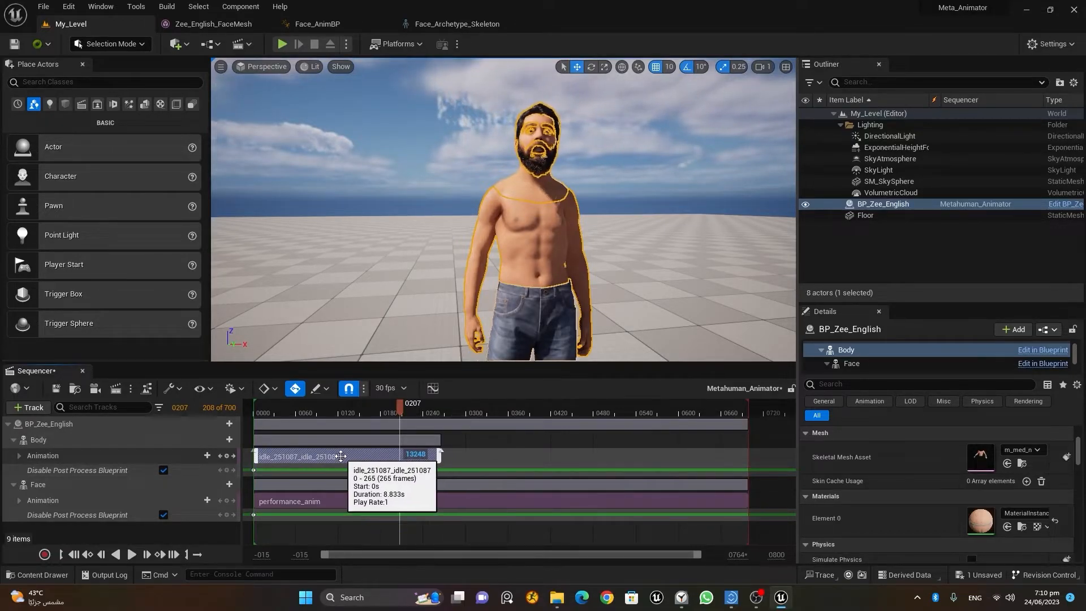
left_click_drag(305, 456, 501, 462, "alt")
left_click_drag(505, 461, 483, 461)
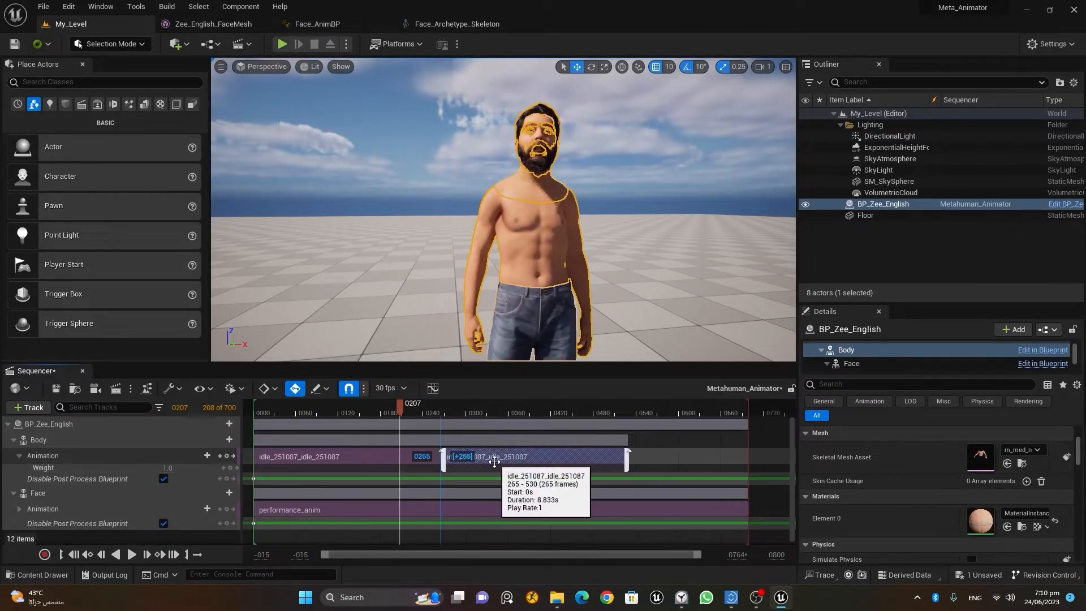
Match the second idle clip to the previous clip using the root bone
right_click(473, 460)
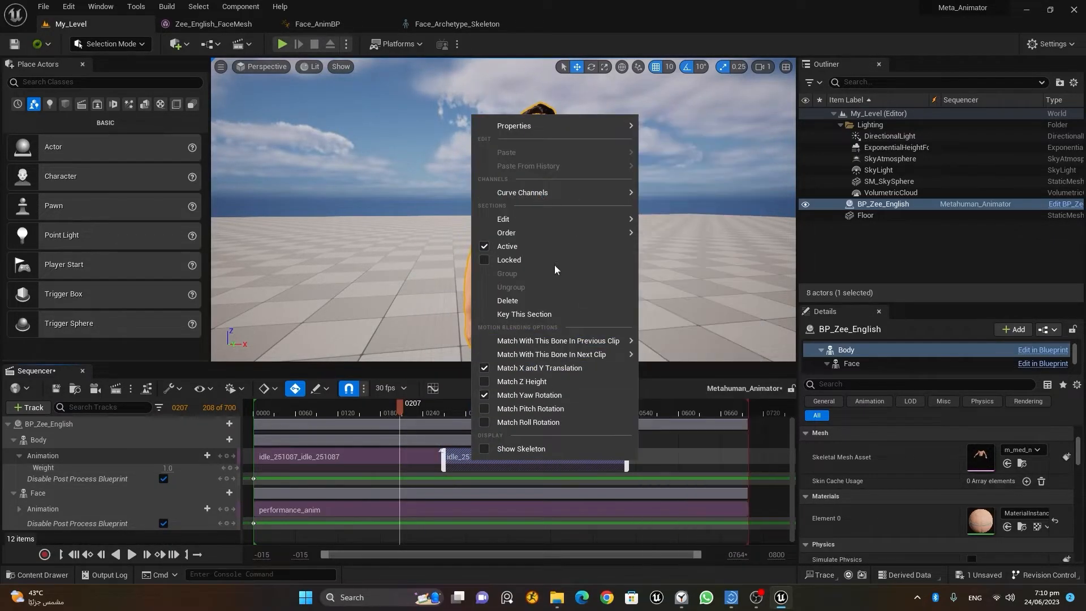
mouse_move(555, 356)
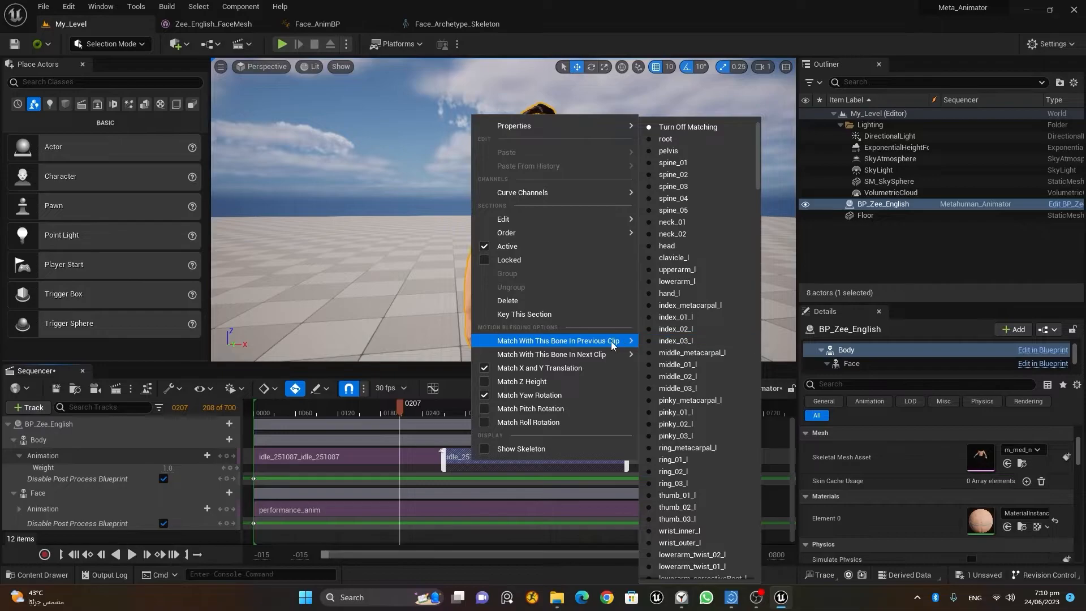
left_click(687, 141)
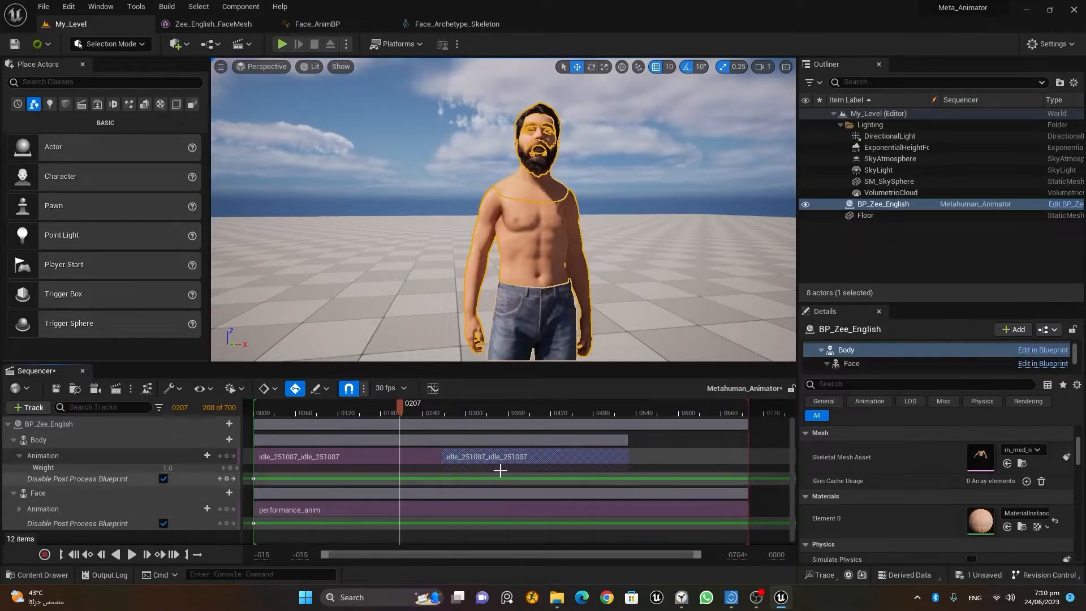
Overlap the second idle clip with the first by moving it to start at frame 249, and scrub through the blend
mouse_move(405, 415)
left_mouse_down()
mouse_move(457, 414)
mouse_move(419, 416)
left_mouse_up()
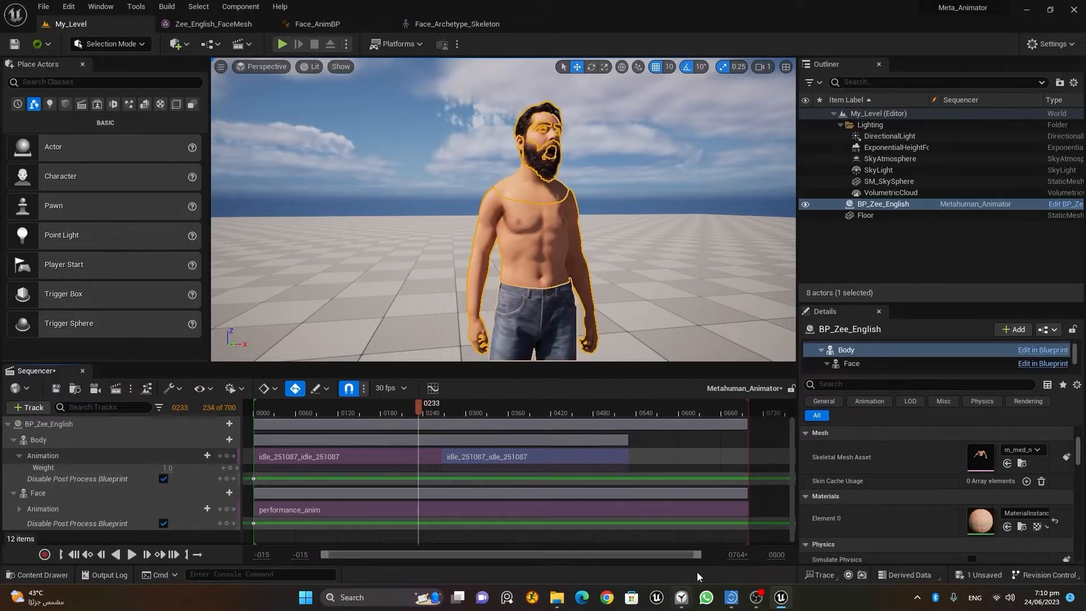
left_click_drag(698, 556, 578, 556)
left_click_drag(336, 559, 415, 558)
left_click(440, 460)
left_click_drag(440, 459, 415, 460)
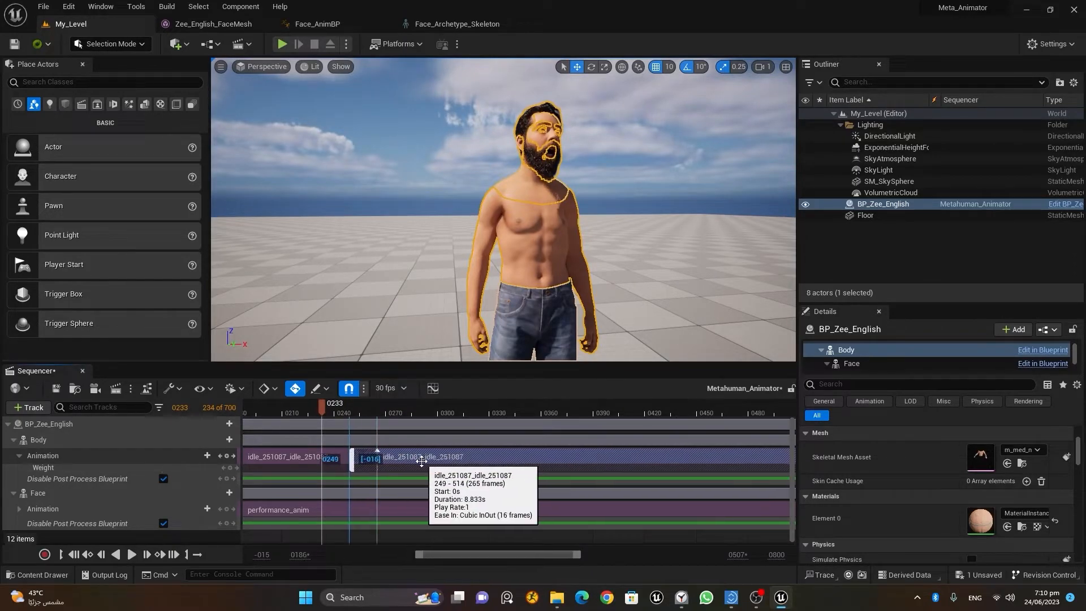
left_click(354, 408)
left_click_drag(354, 408, 449, 413)
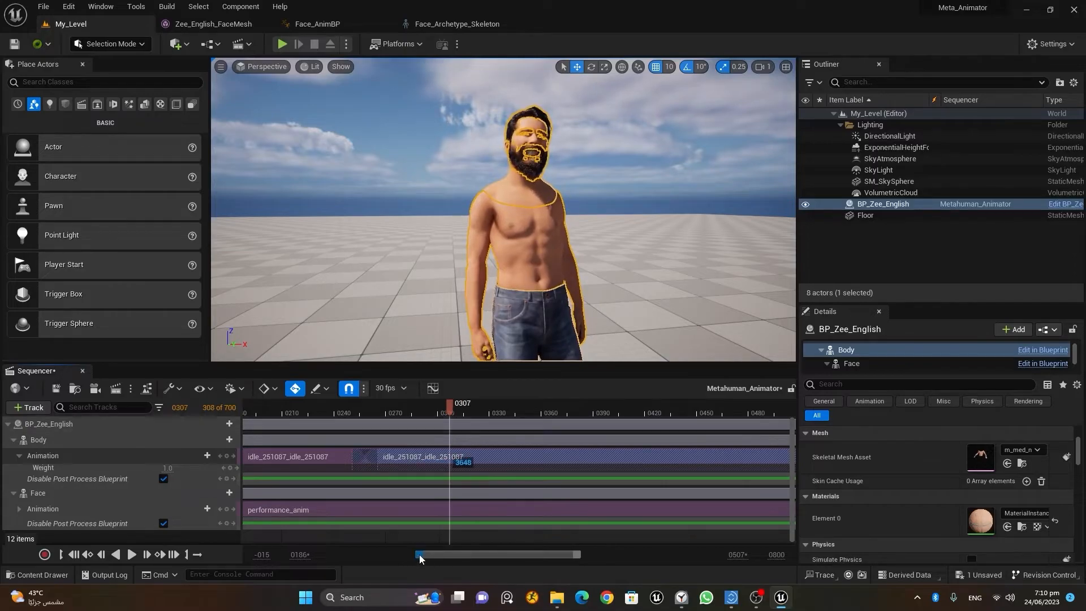
Duplicate the second idle clip to start at frame 490, trim the copy to the sequence end, and play from frame 0
left_click_drag(420, 559, 368, 558)
left_click_drag(578, 556, 717, 560)
left_click_drag(485, 459, 662, 470)
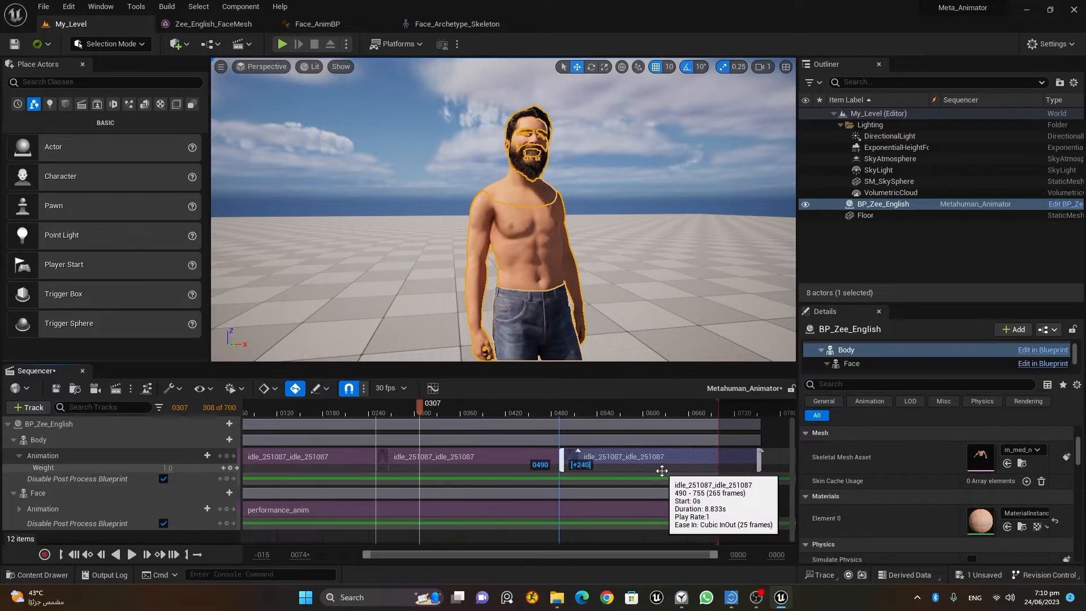
left_click_drag(759, 460, 718, 462)
left_click_drag(653, 560, 568, 562)
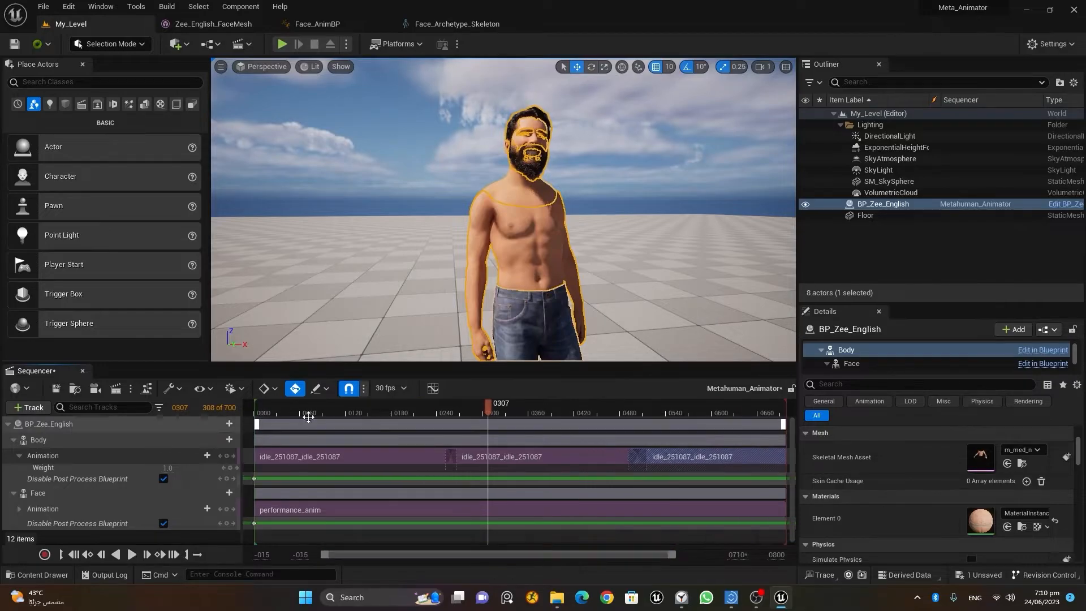
left_click(74, 554)
left_click(131, 555)
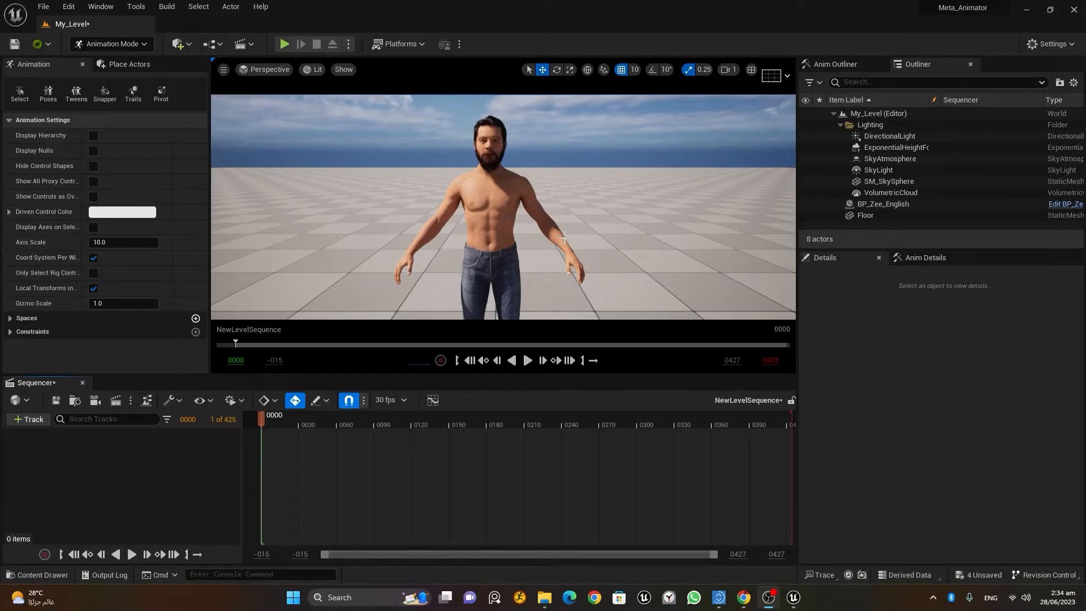
Add the BP_Zee_English actor to NewLevelSequence
left_click(493, 192)
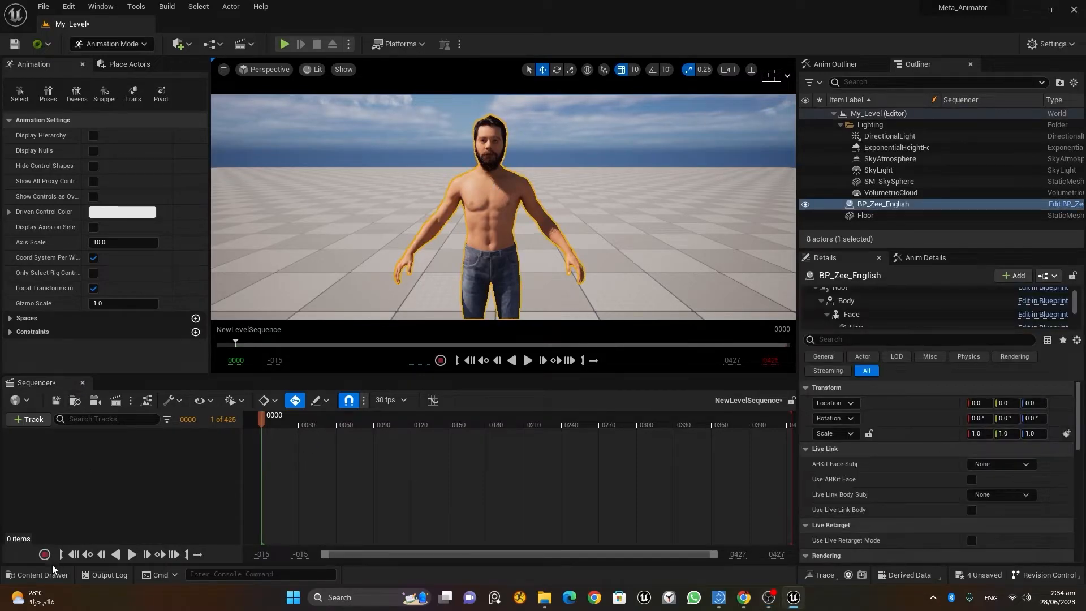
left_click(31, 419)
mouse_move(85, 221)
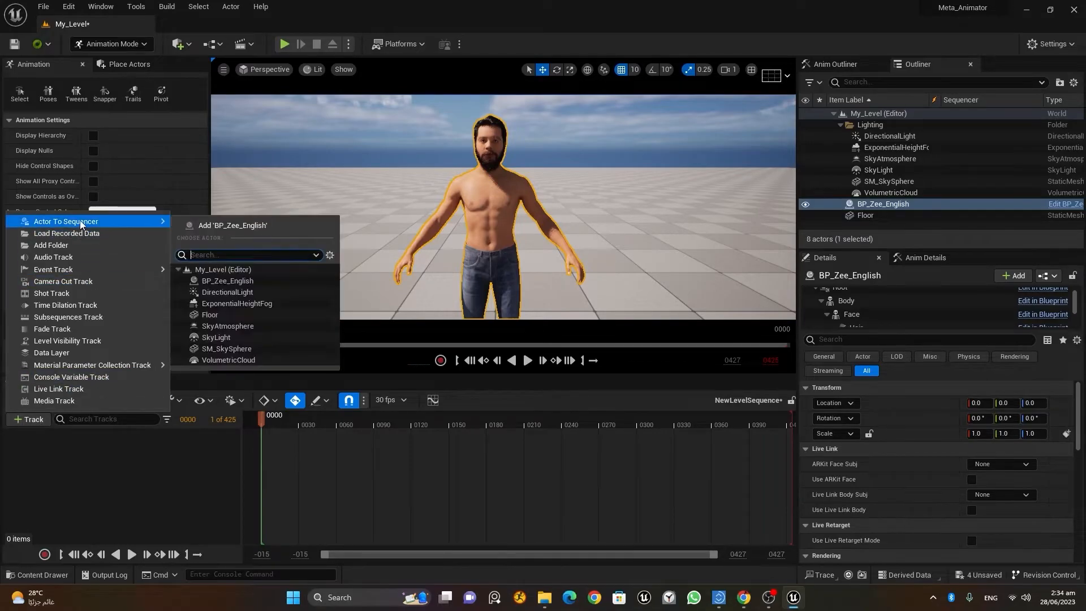
left_click(273, 231)
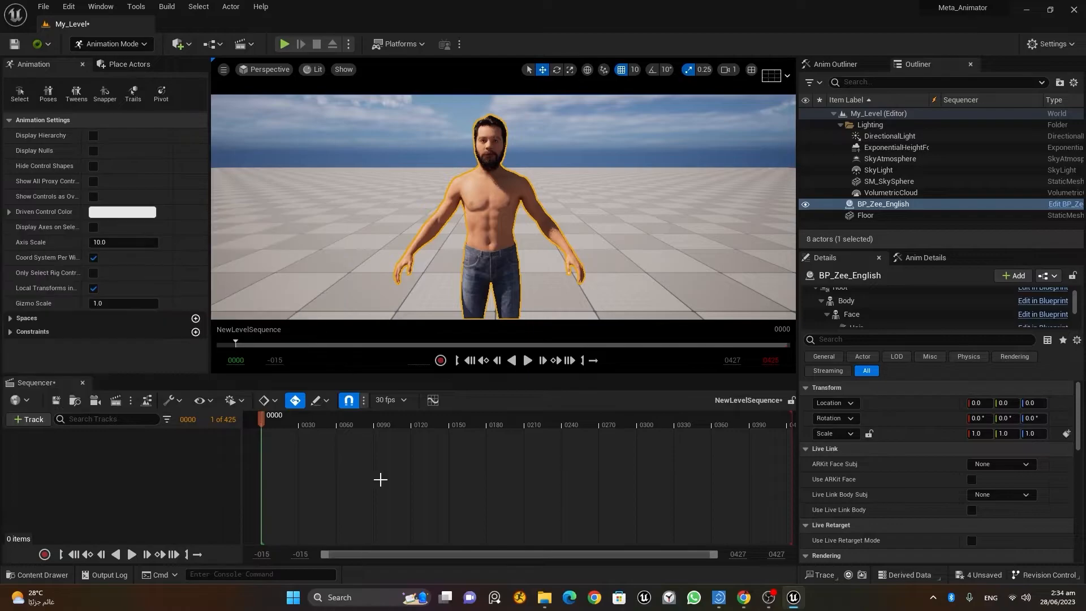
Delete the MetaHuman_ControlRig and Face_ControlBoard_CtrlRig tracks from the Body and Face
left_click(105, 468)
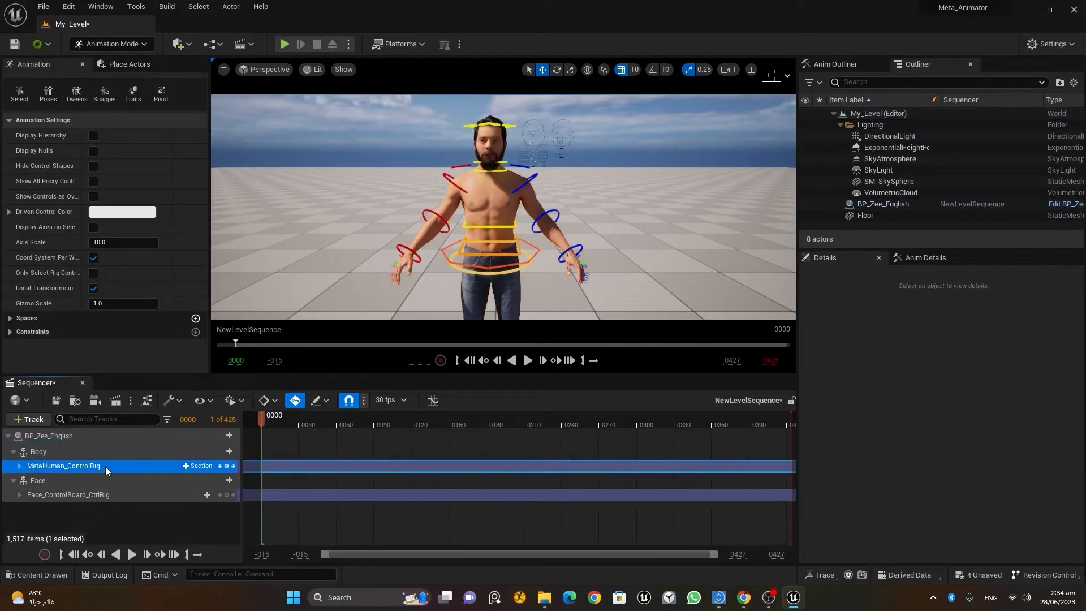
key("Delete")
left_click(114, 481)
key("Delete")
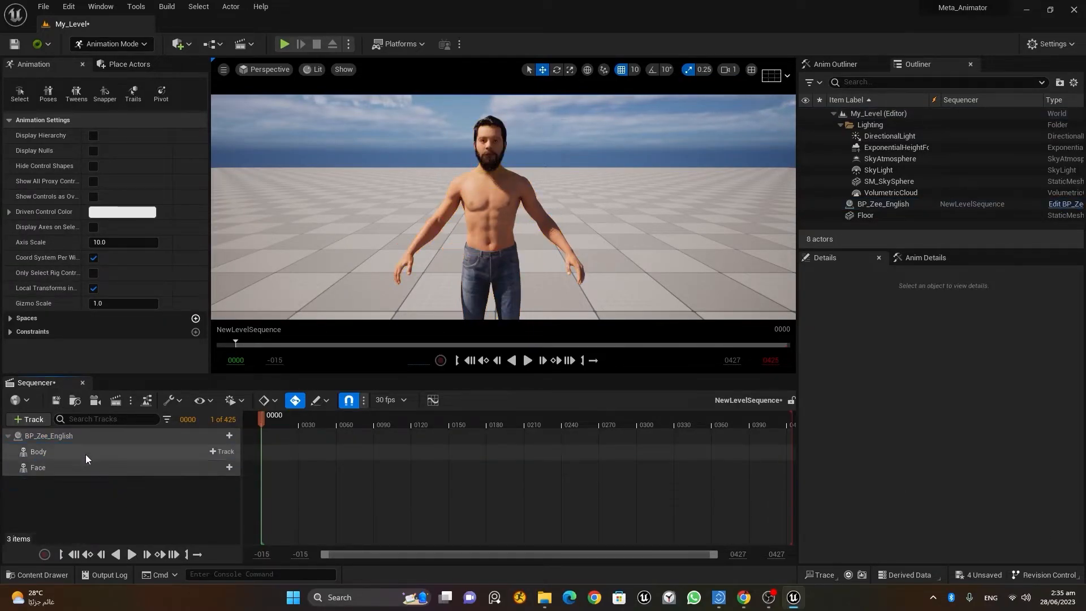
Compare the Animation Mode settings of the Body and Face components of BP_Zee_English
left_click(86, 454)
left_click(125, 512)
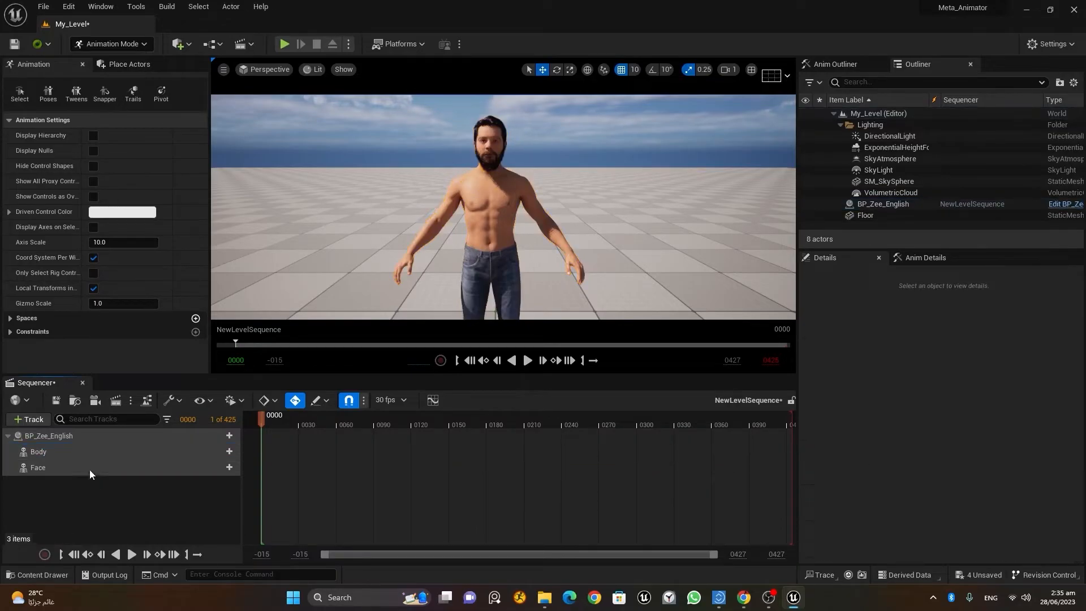
left_click(87, 454)
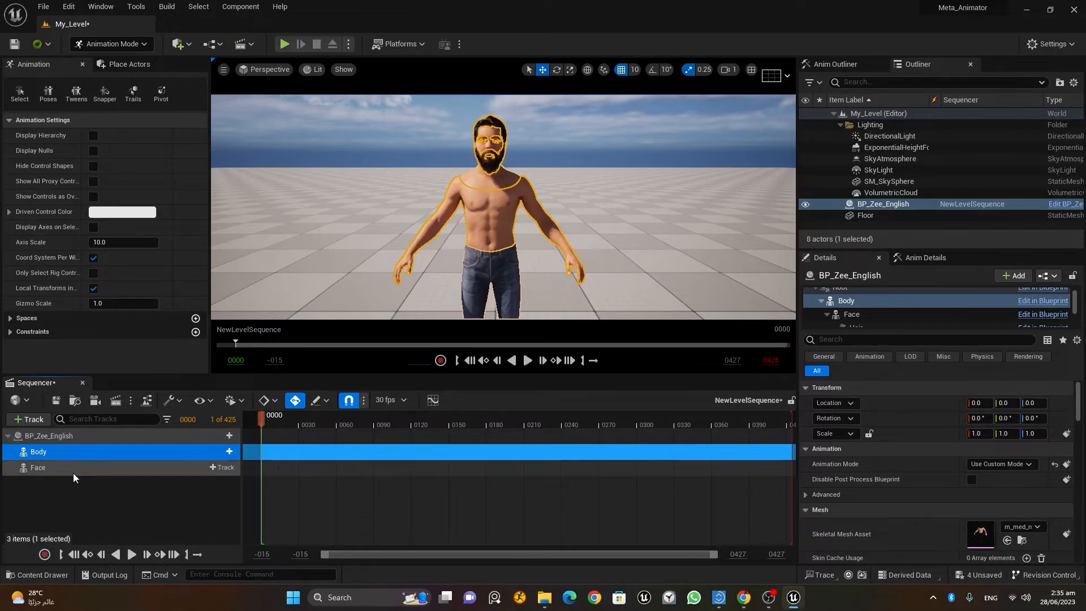
left_click(130, 515)
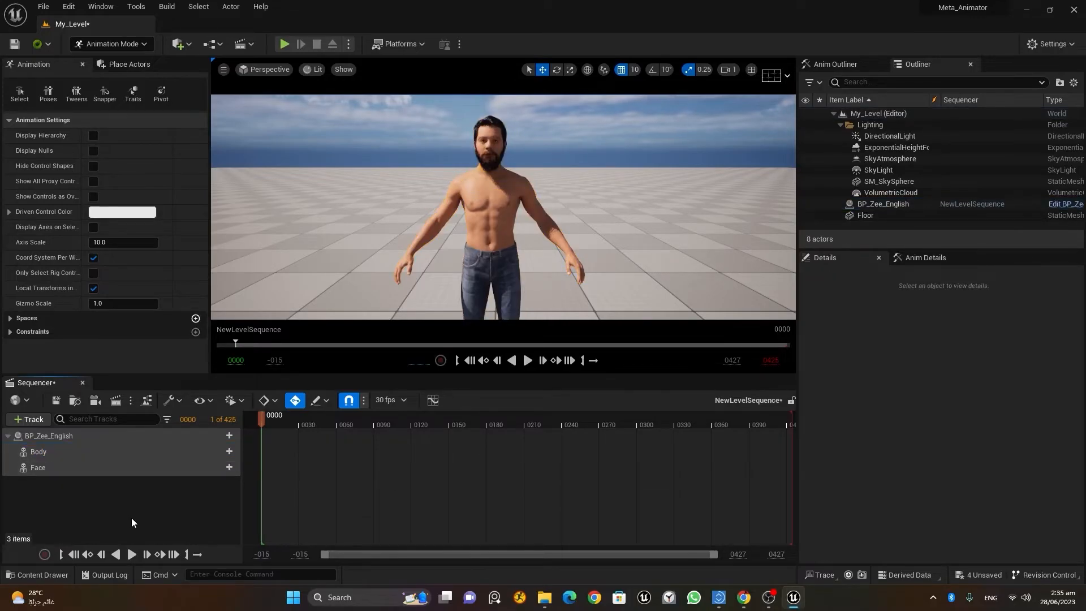
left_click(114, 453)
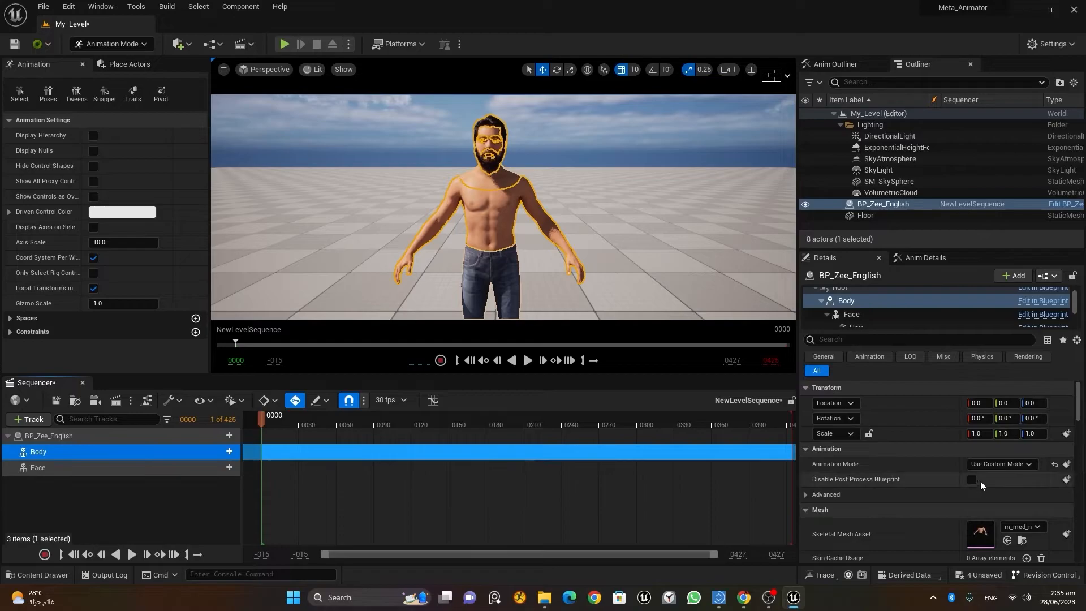
left_click(125, 468)
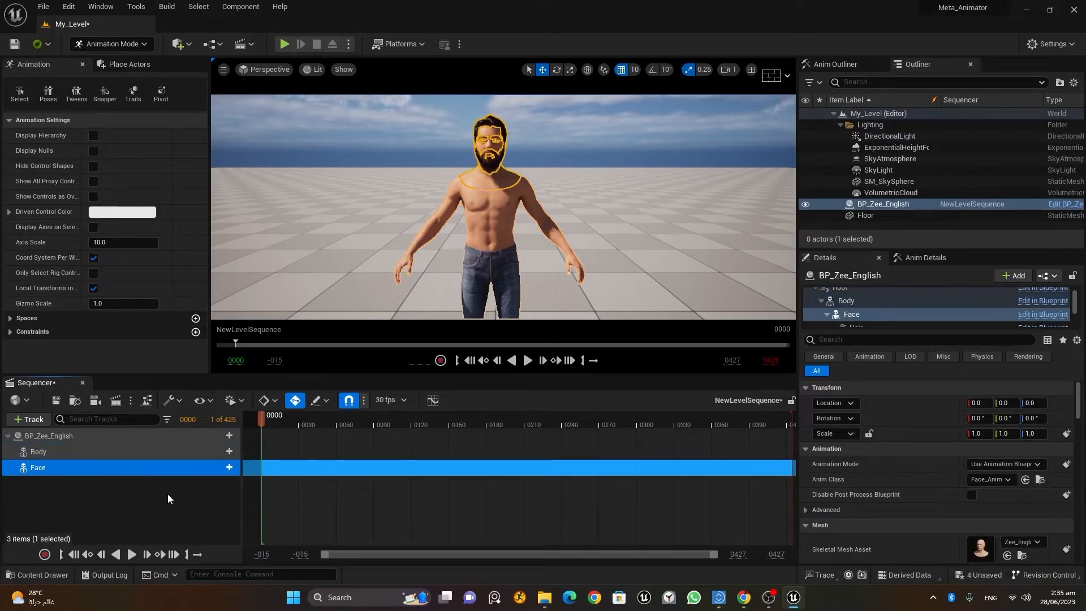
left_click(132, 455)
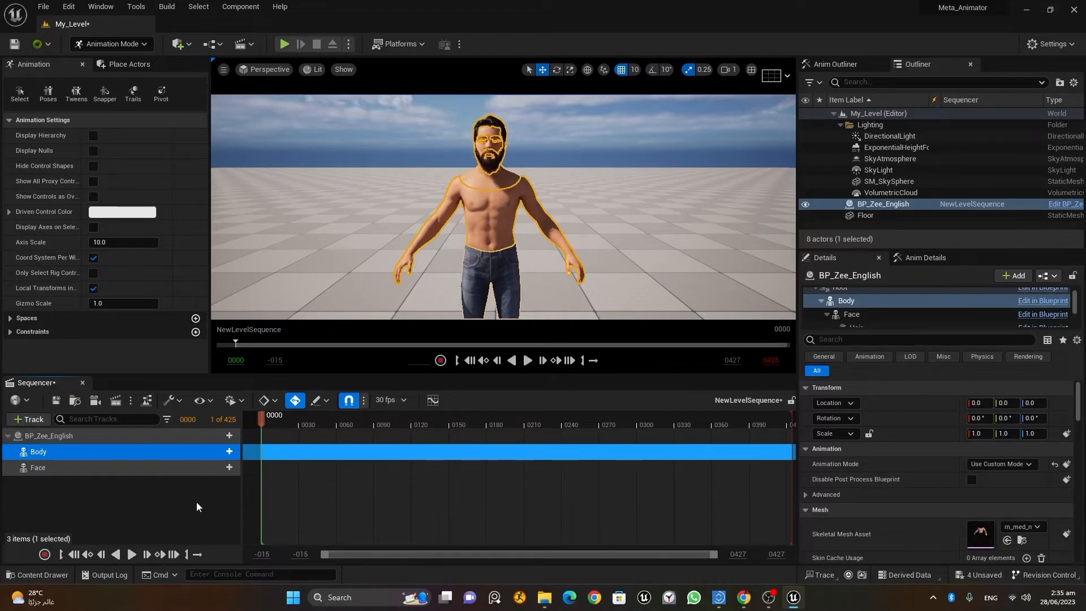
left_click(152, 519)
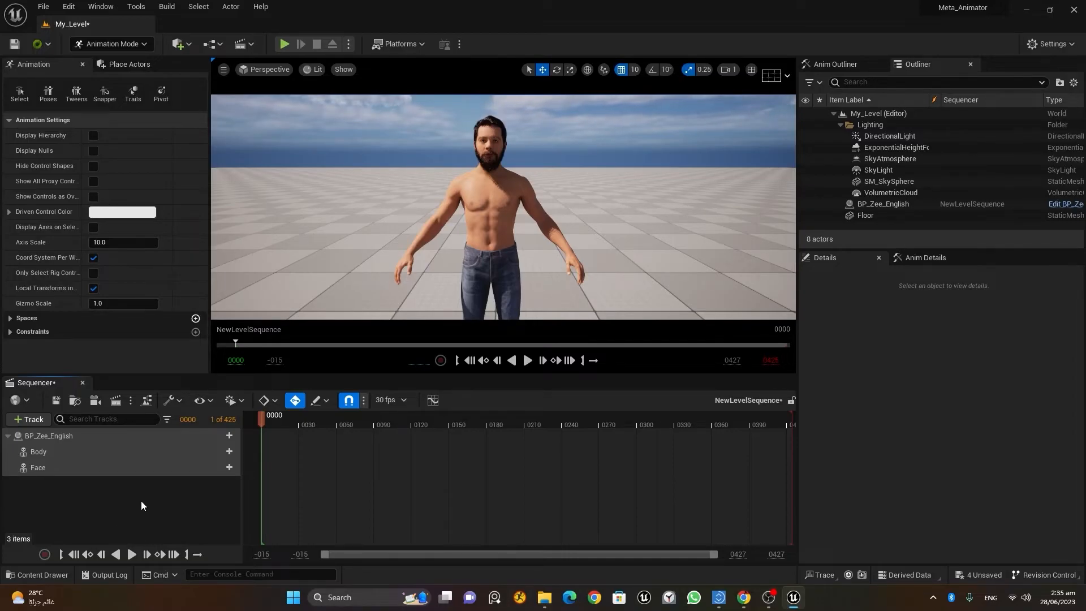
Preview the performance_anim animation from the Meta_Animator folder in its editor and close it
mouse_move(139, 468)
left_click(39, 575)
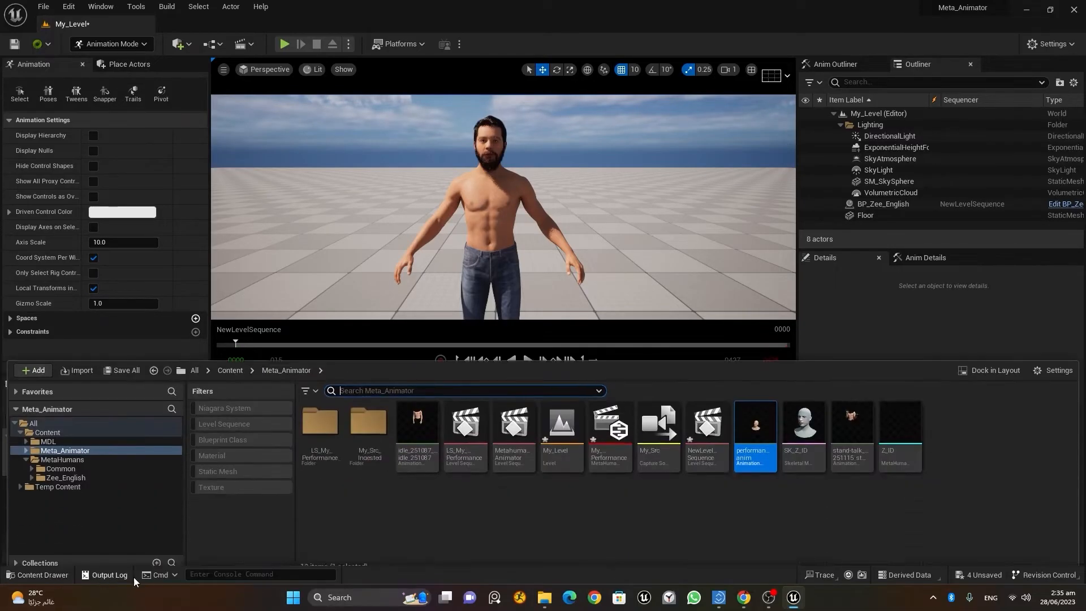
double_click(756, 422)
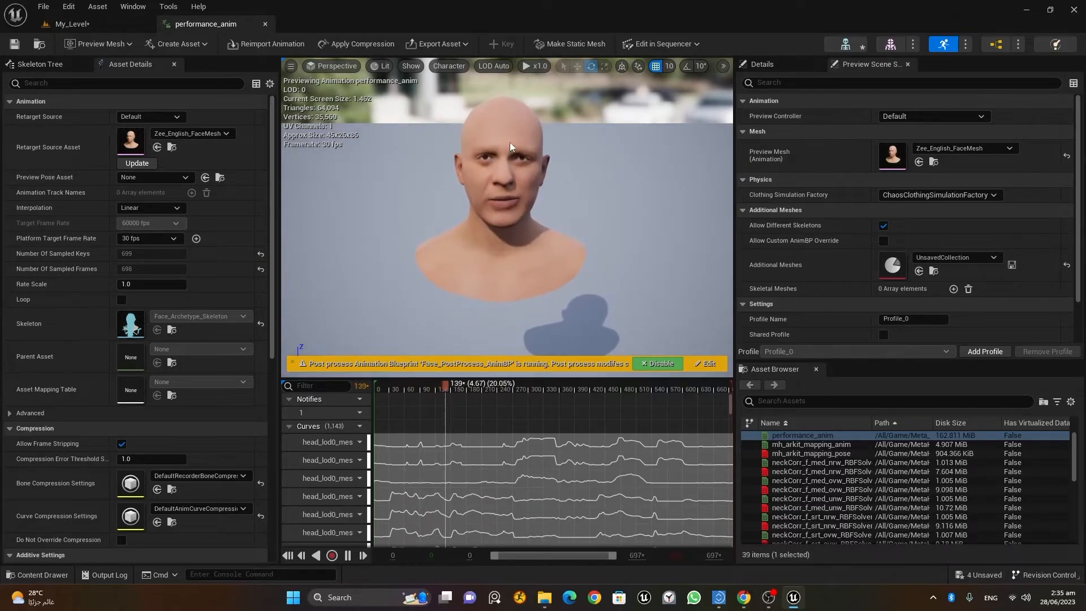
left_click(264, 25)
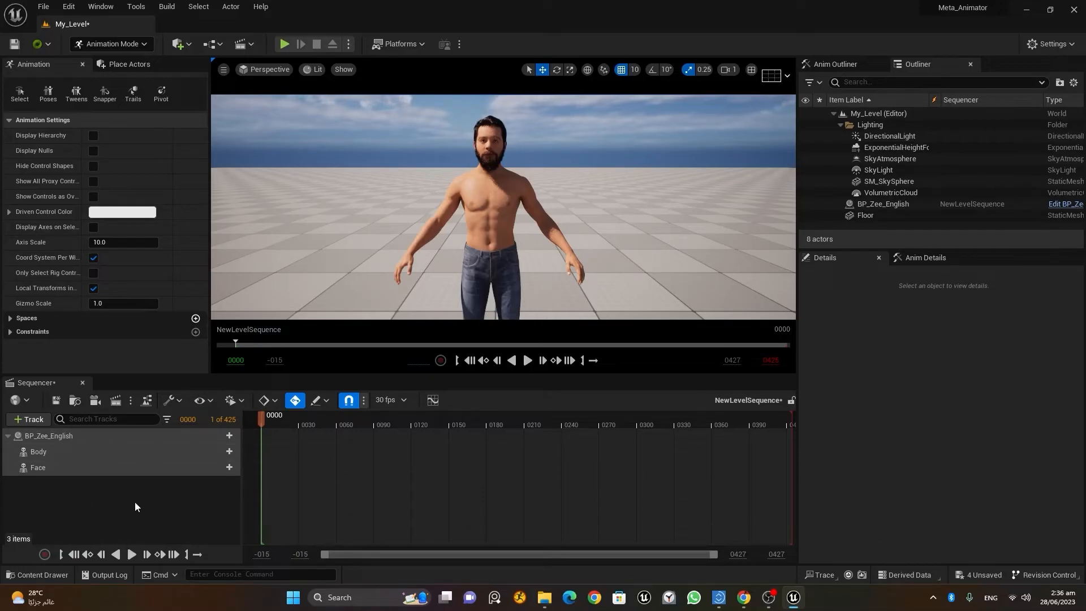
Add the performance_anim animation to the Face, play the sequence briefly and return to frame 0
left_click(216, 467)
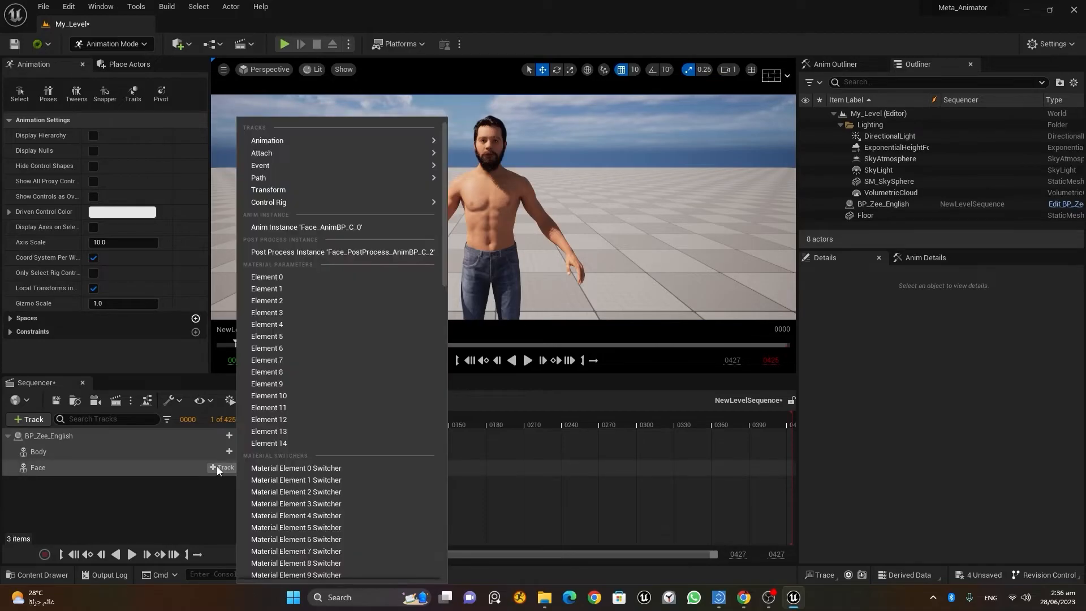
mouse_move(317, 140)
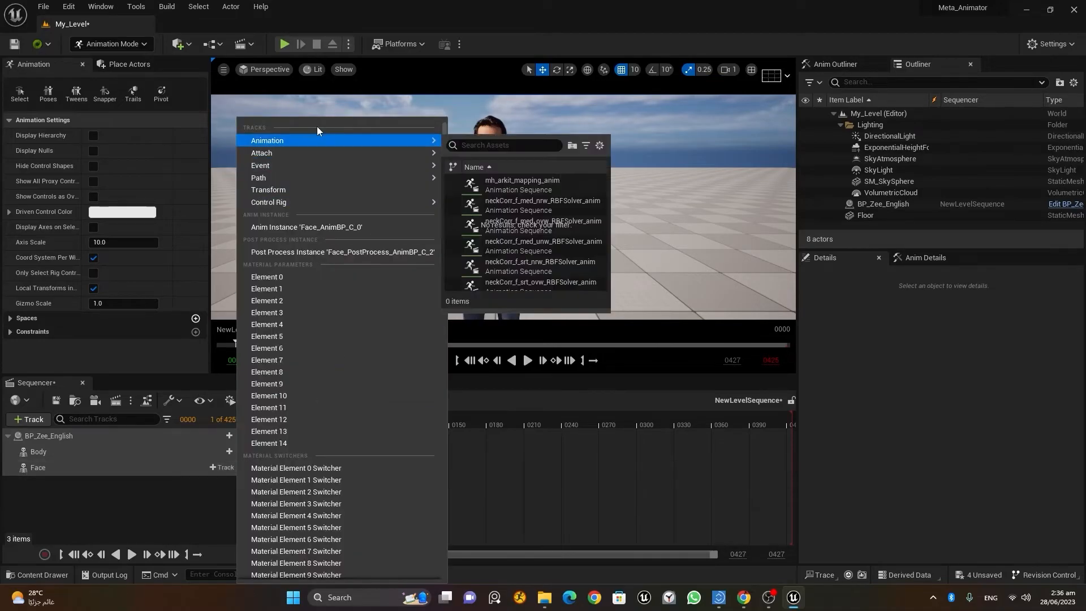
left_click(478, 146)
type("perfor")
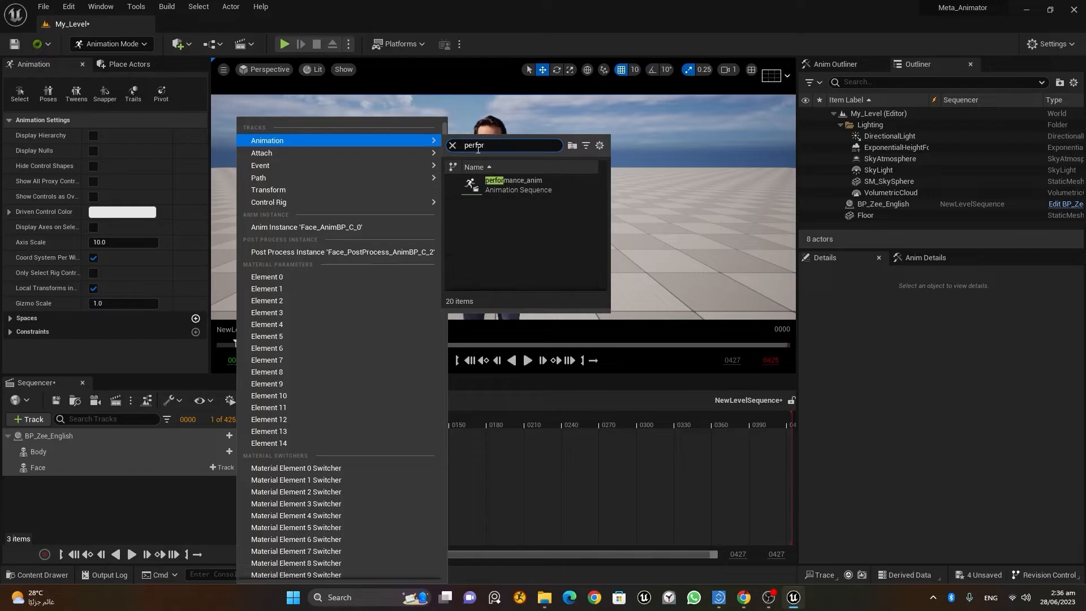
left_click(520, 188)
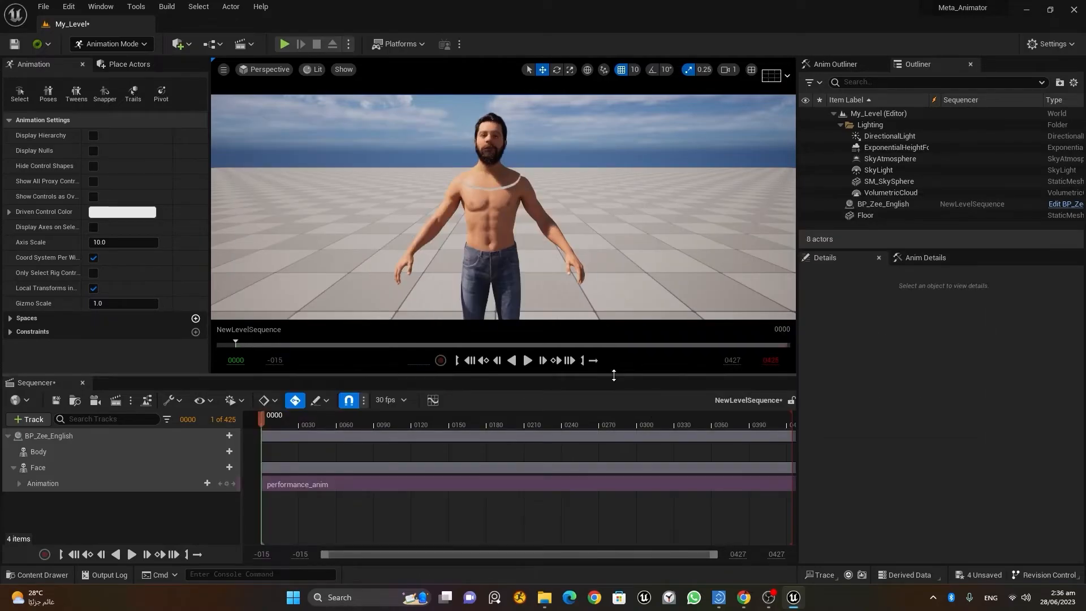
left_click(527, 361)
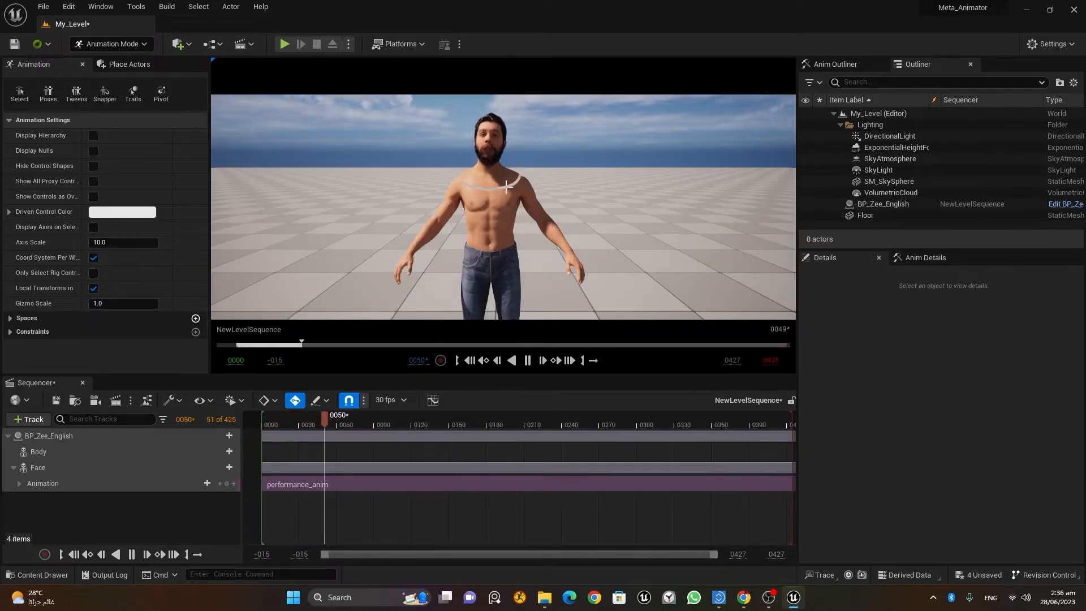
left_click(527, 361)
left_click(469, 360)
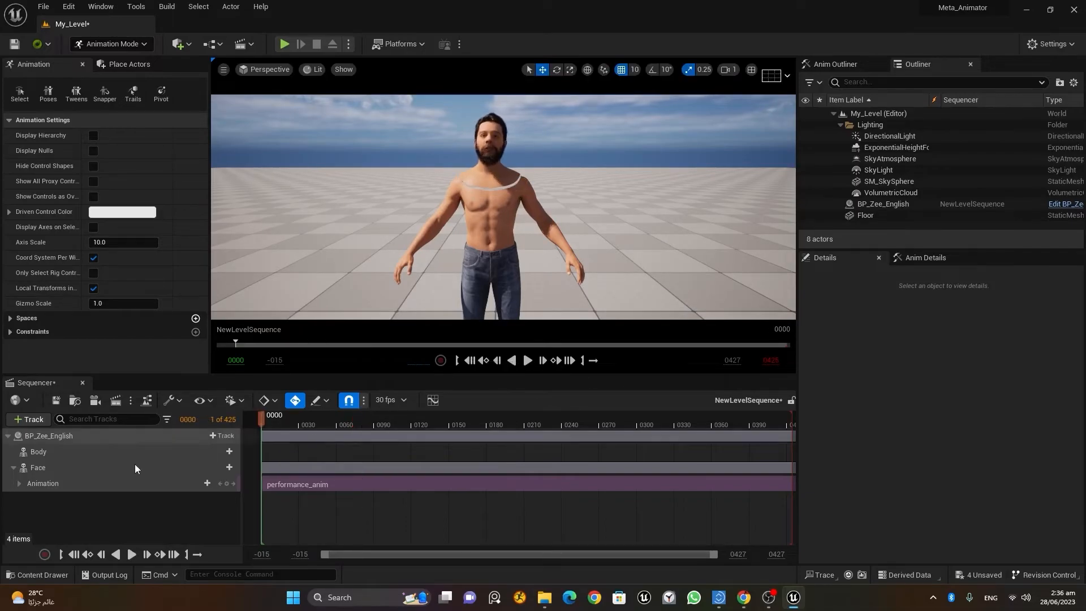
Check the Face's Animation Mode against the Body's, ending with the Body selected
left_click(90, 467)
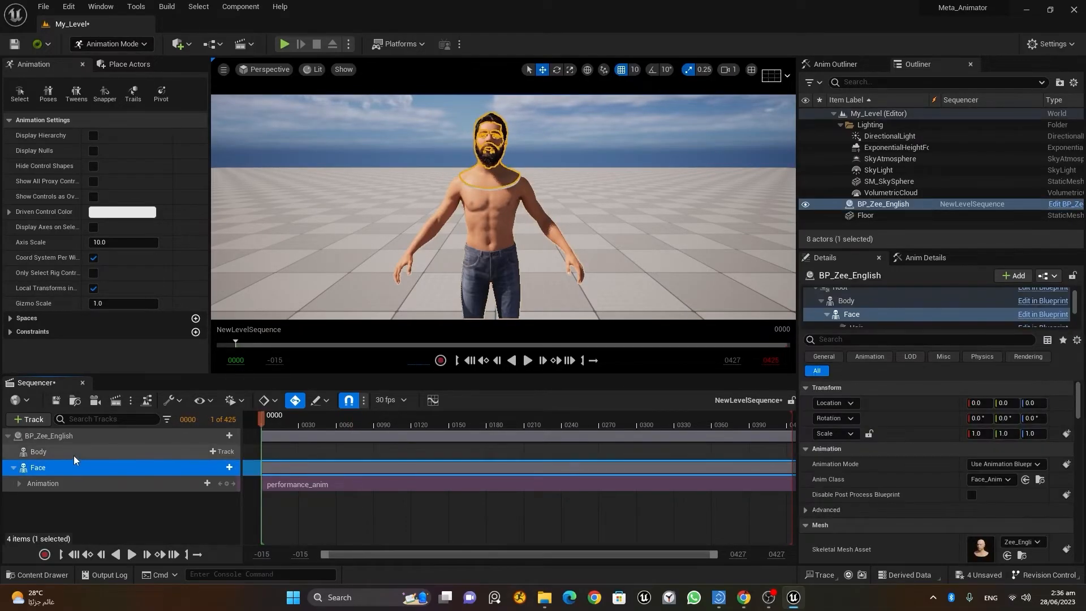
left_click(73, 452)
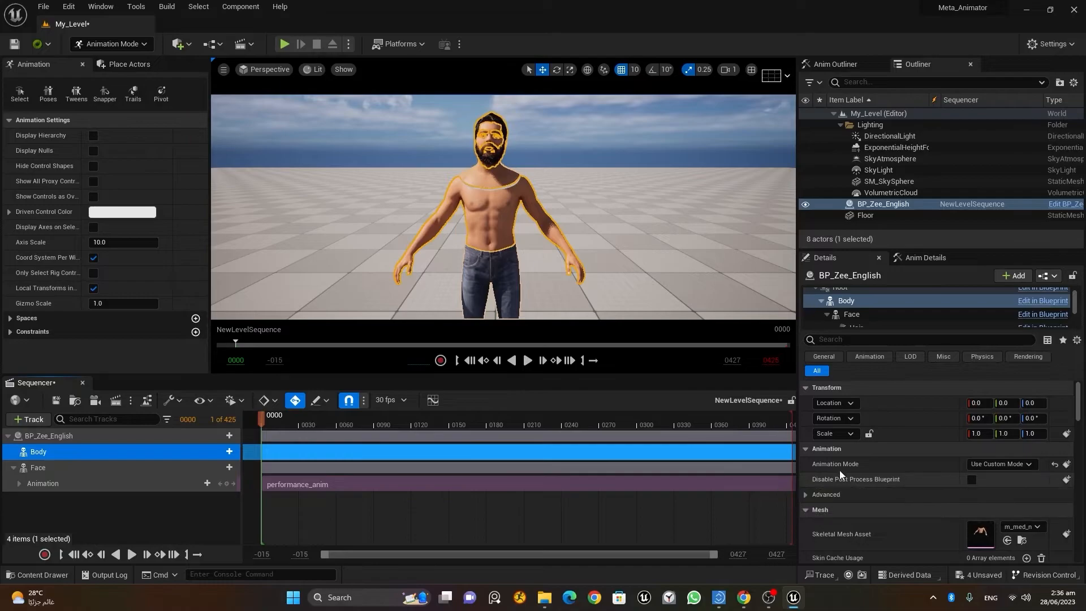
left_click(62, 465)
left_click(77, 457)
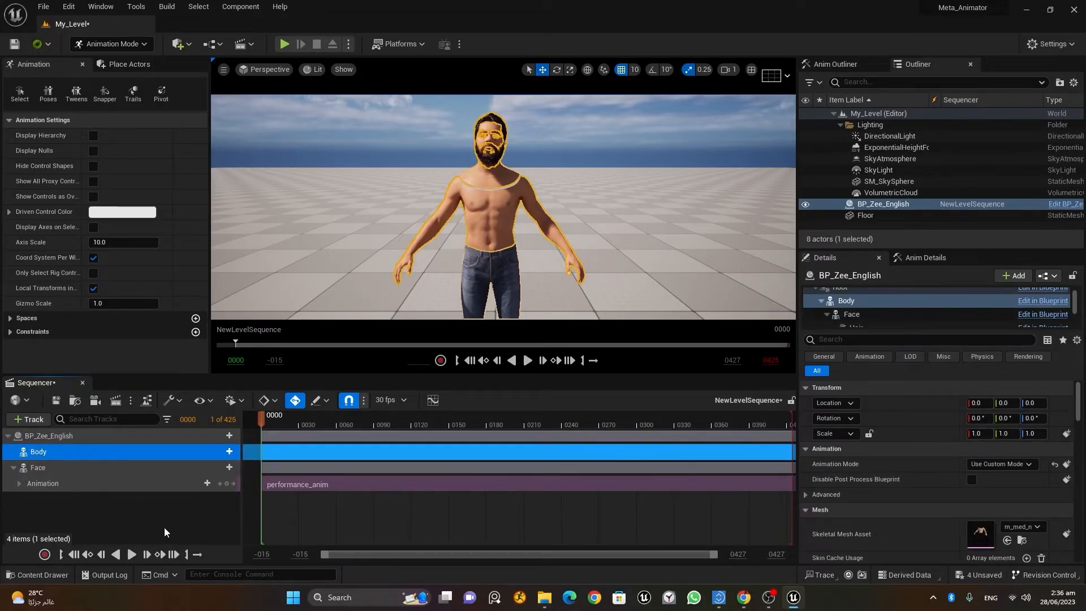
Open performance_anim and show the head blend mask's bone weights in its skeleton tree
left_click(37, 575)
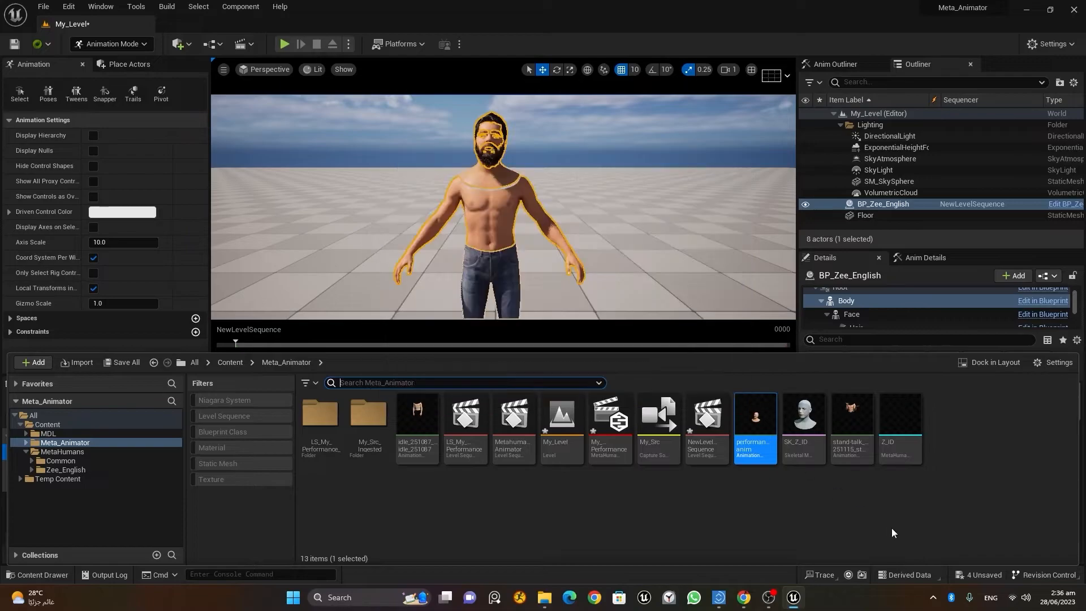
double_click(764, 420)
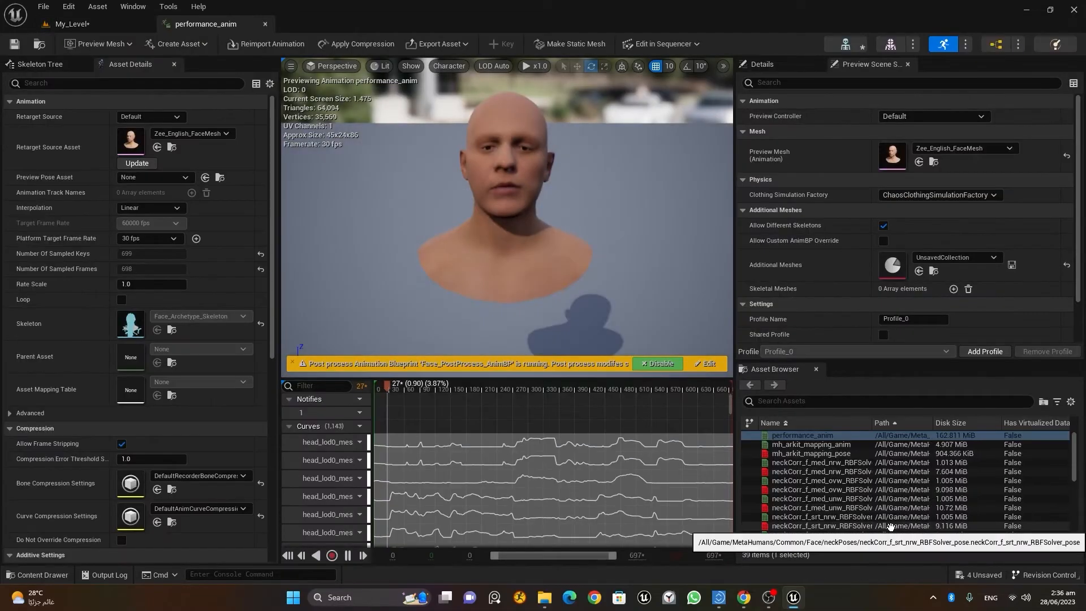
left_click(45, 64)
left_click(253, 82)
mouse_move(303, 117)
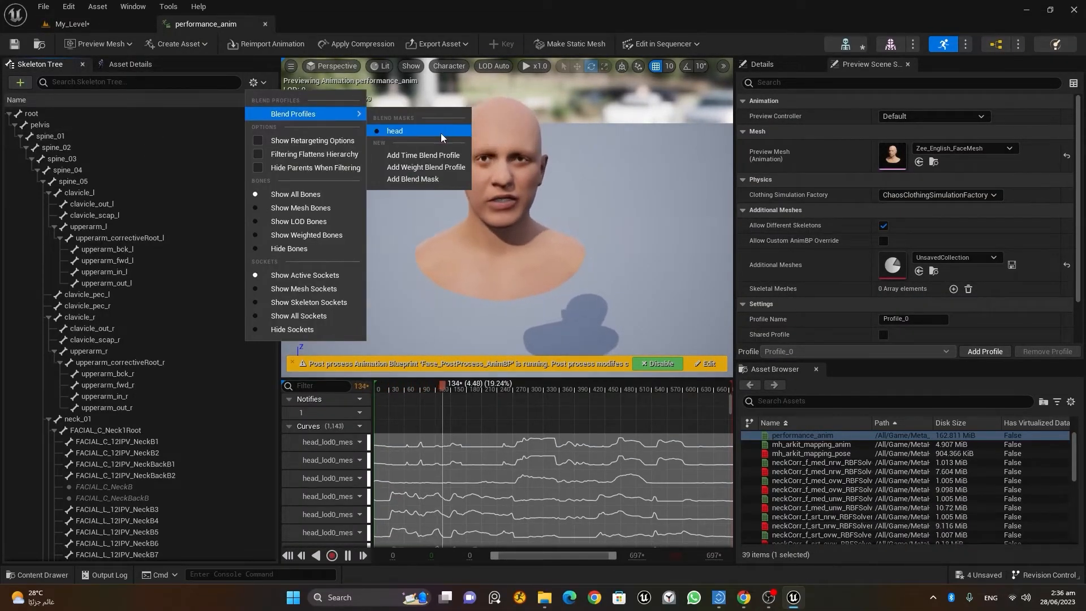
left_click(408, 132)
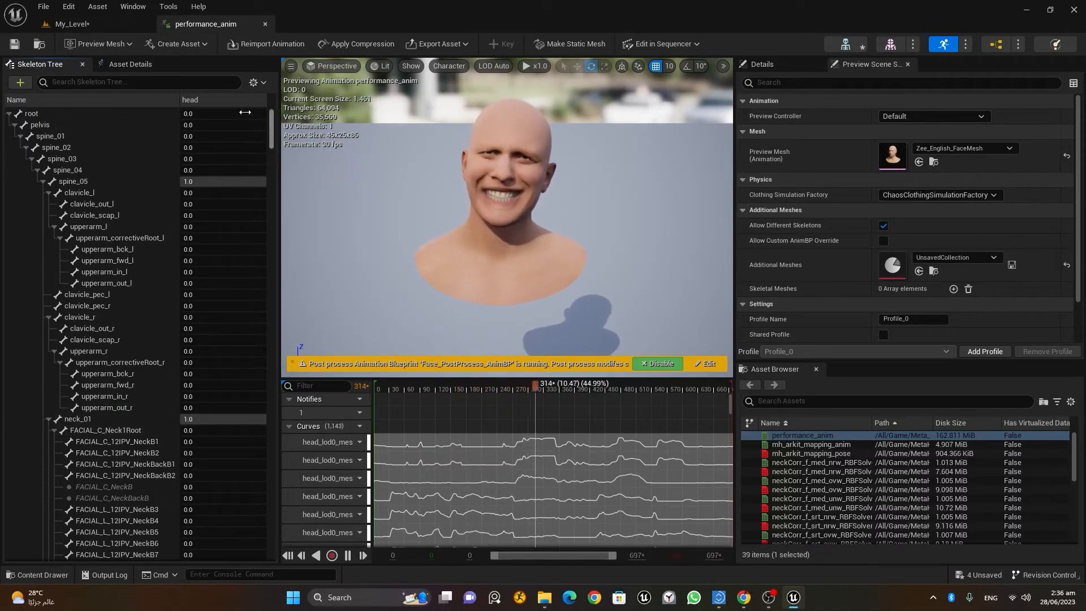
Set performance_anim's Additive Anim Type to Mesh Space with Frame from this animation as the base pose, and save the asset
left_click(140, 64)
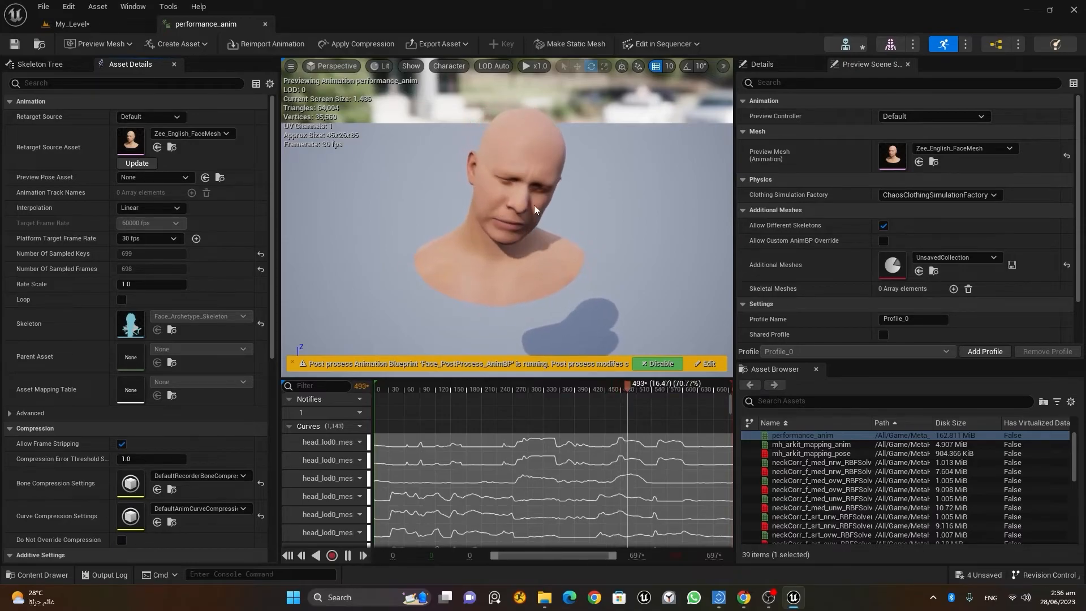
scroll(148, 239, "down", 6)
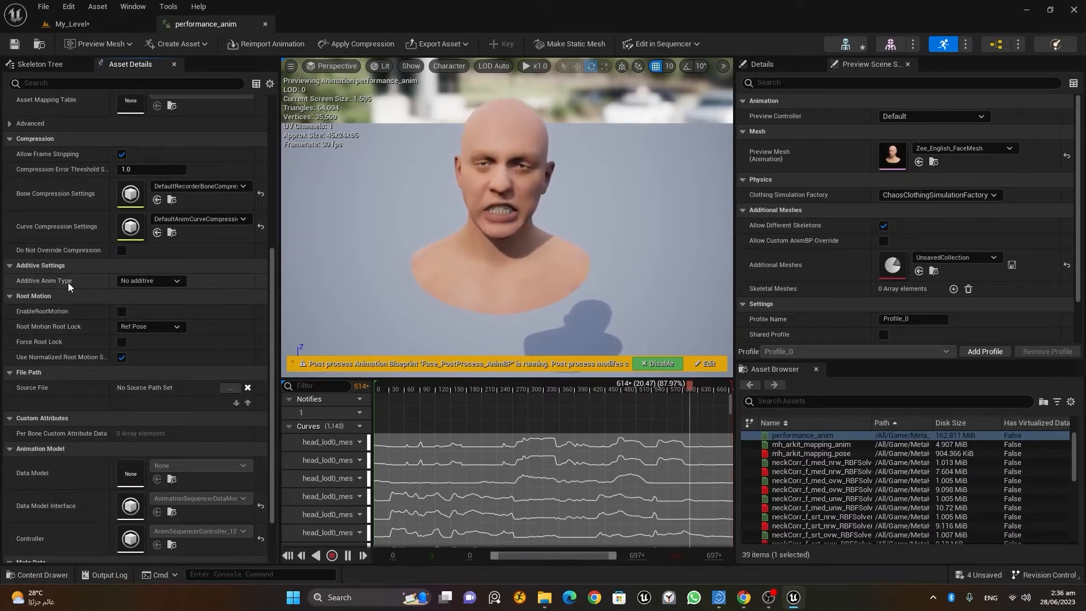
left_click(161, 280)
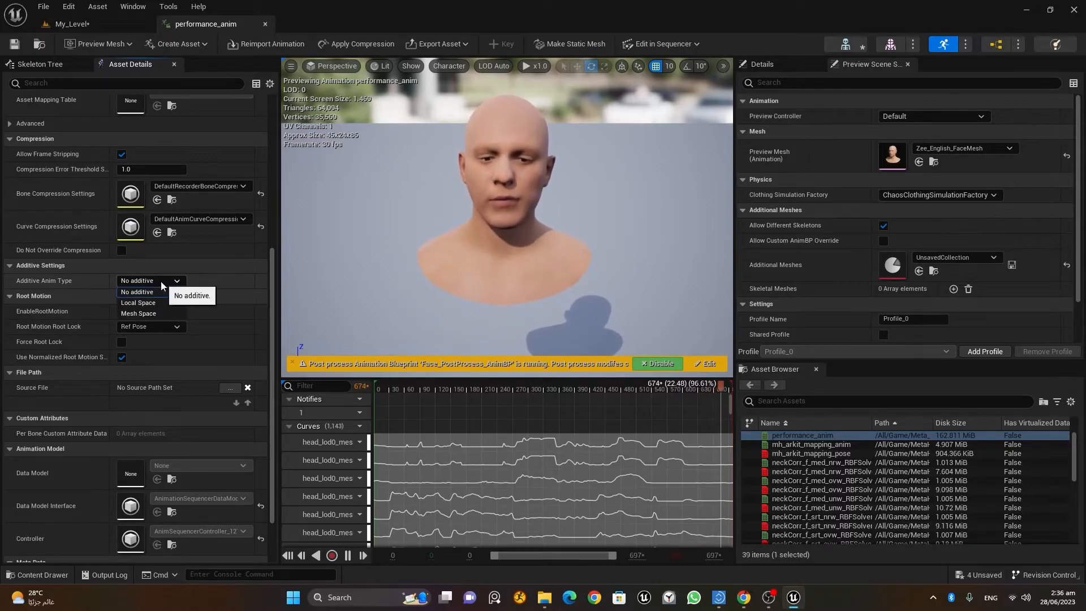
left_click(152, 313)
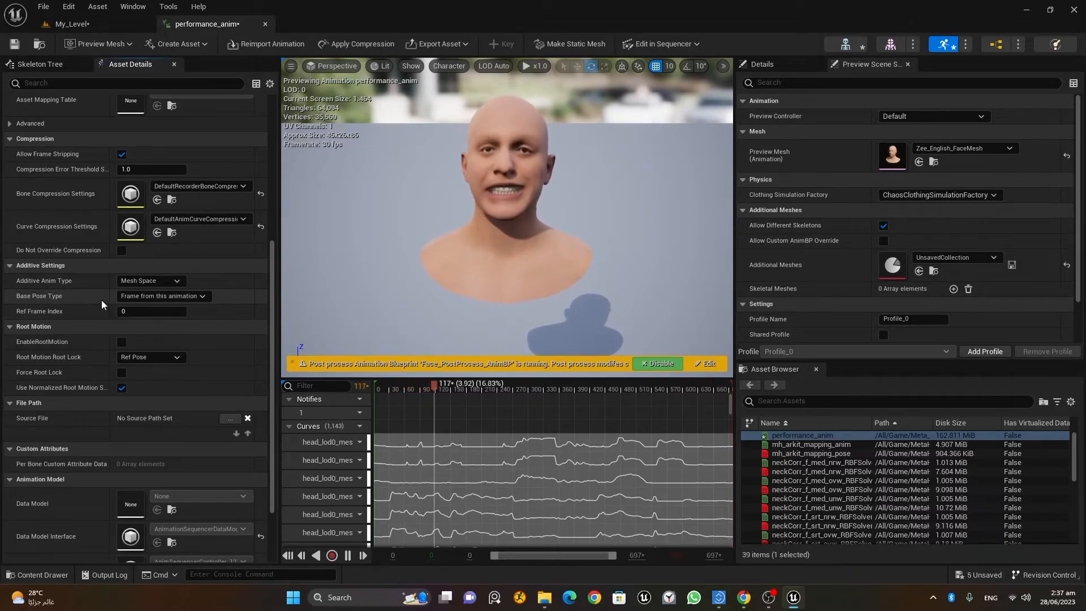
left_click(172, 298)
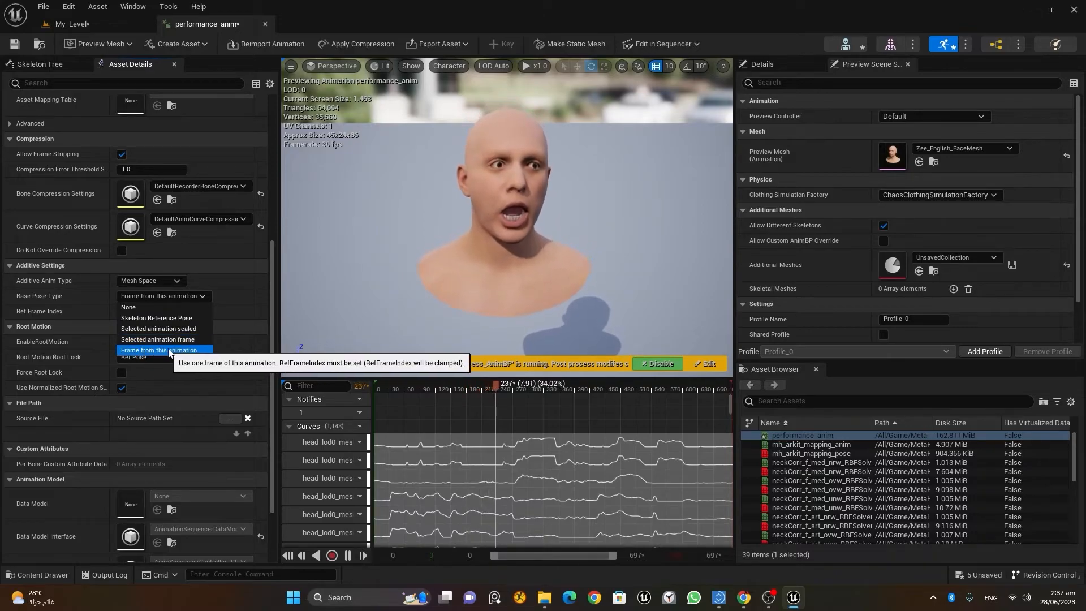
left_click(202, 349)
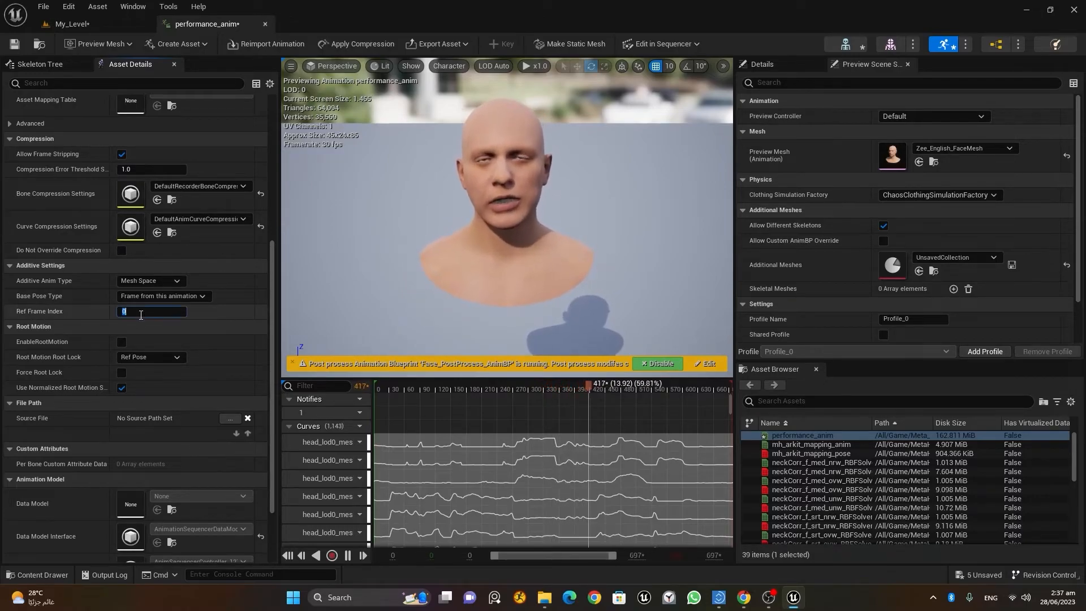
left_click(13, 44)
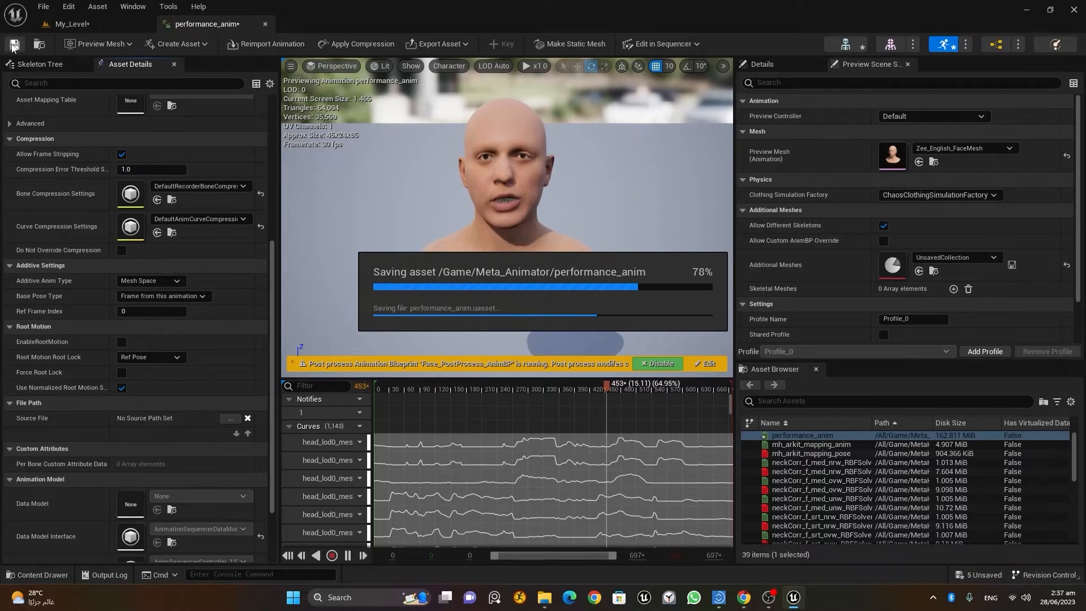
Play NewLevelSequence in My_Level to check the face animation, return to frame 0 and collapse the Face track
left_click(73, 24)
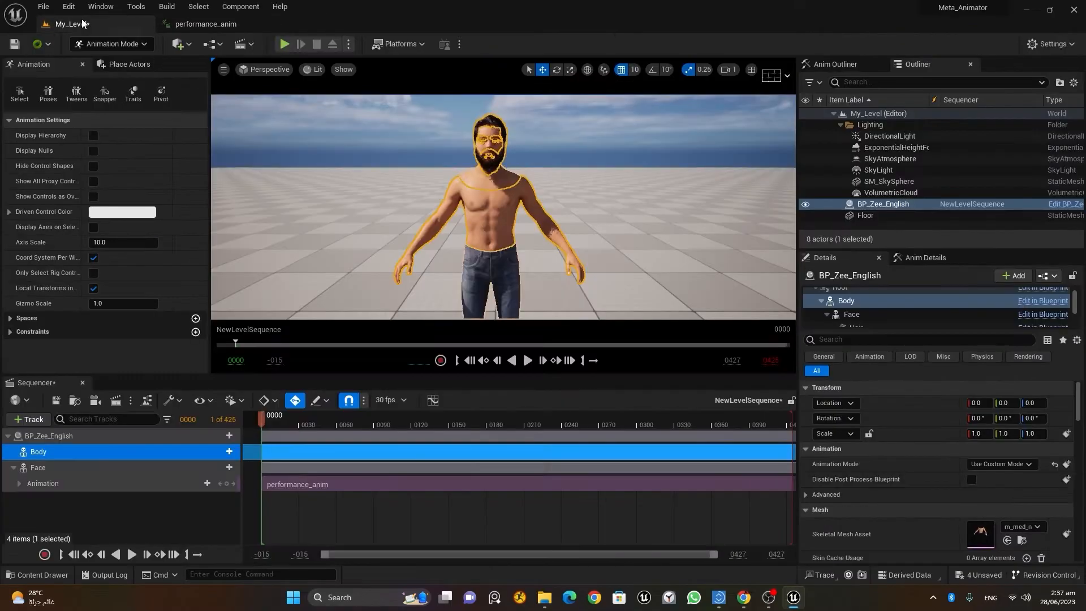
left_click(528, 362)
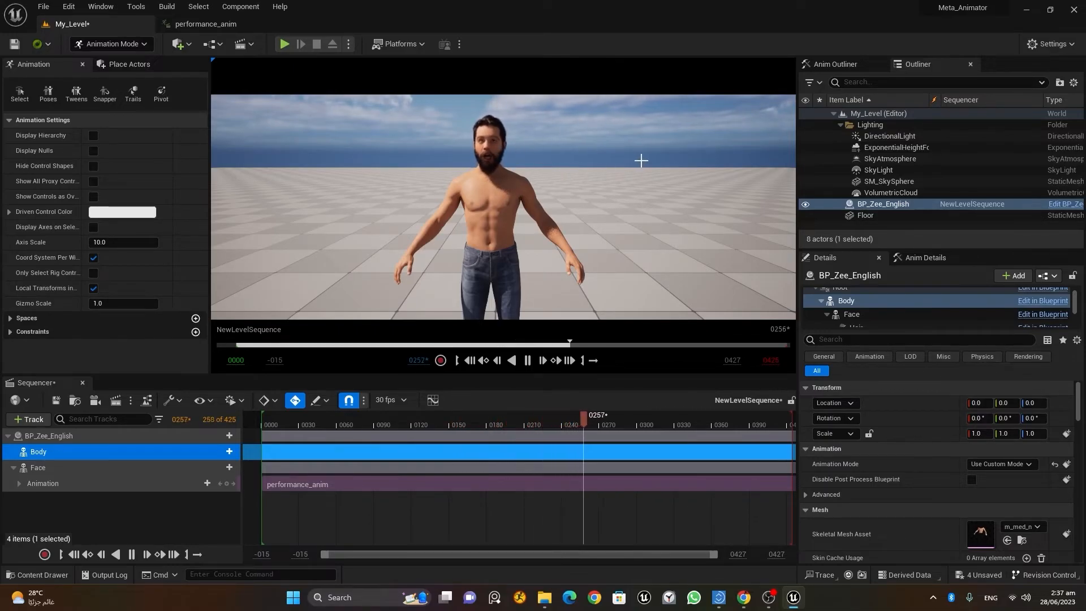
left_click(527, 360)
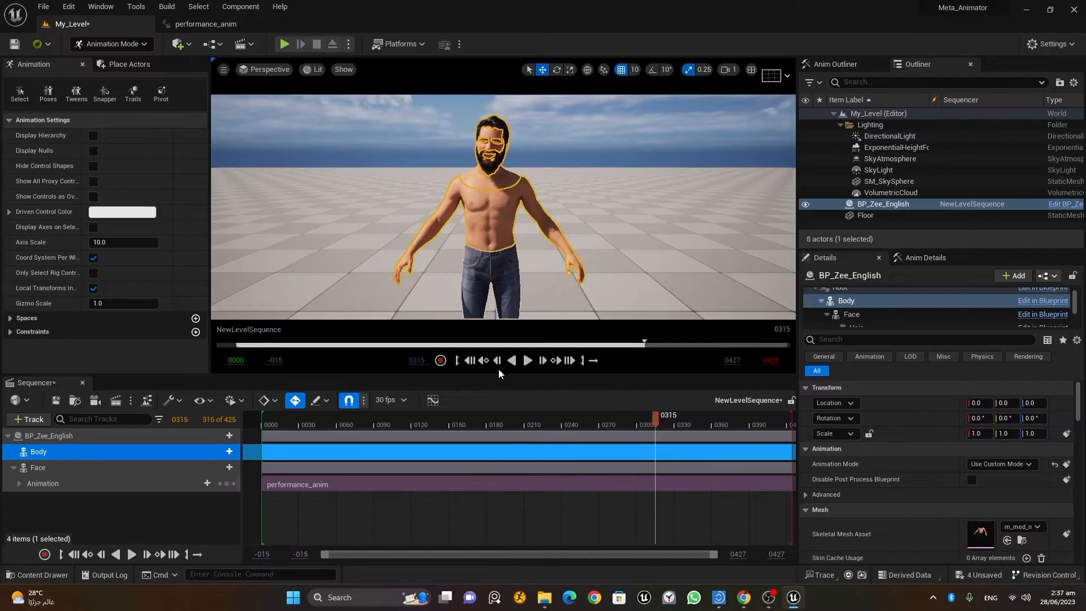
left_click(482, 362)
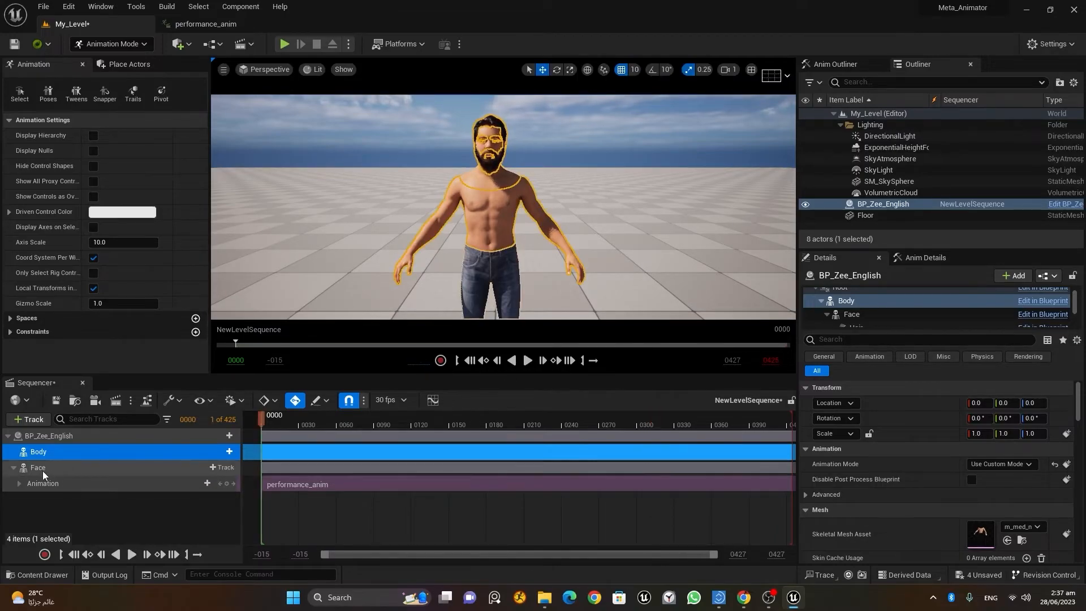
left_click(13, 467)
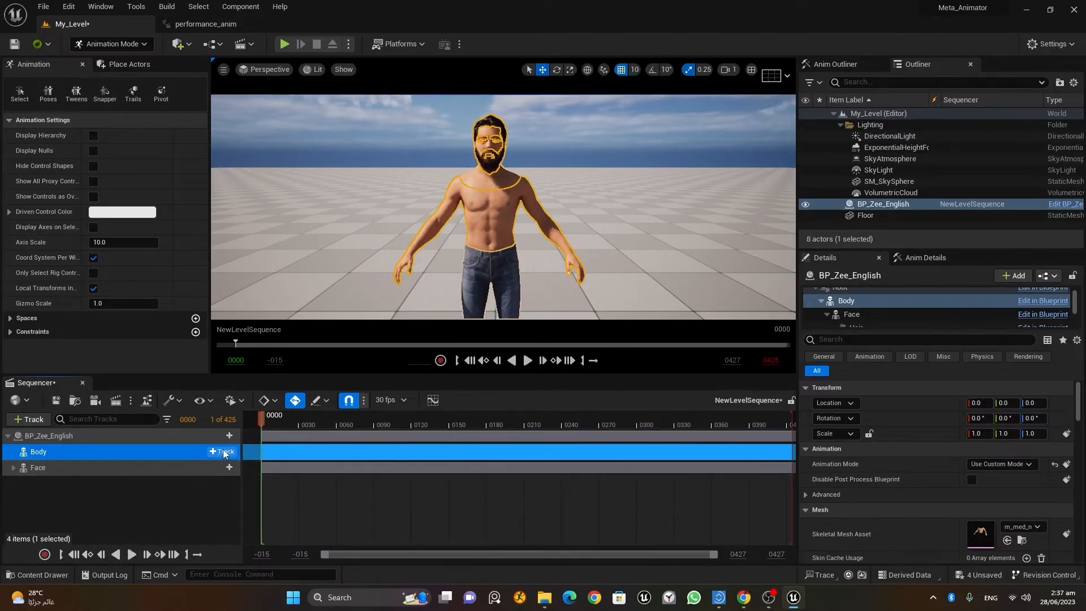
Add the idle_251087_idle_251087 animation to the Body track, preview it in the sequence and return to frame 0
left_click(223, 452)
mouse_move(306, 141)
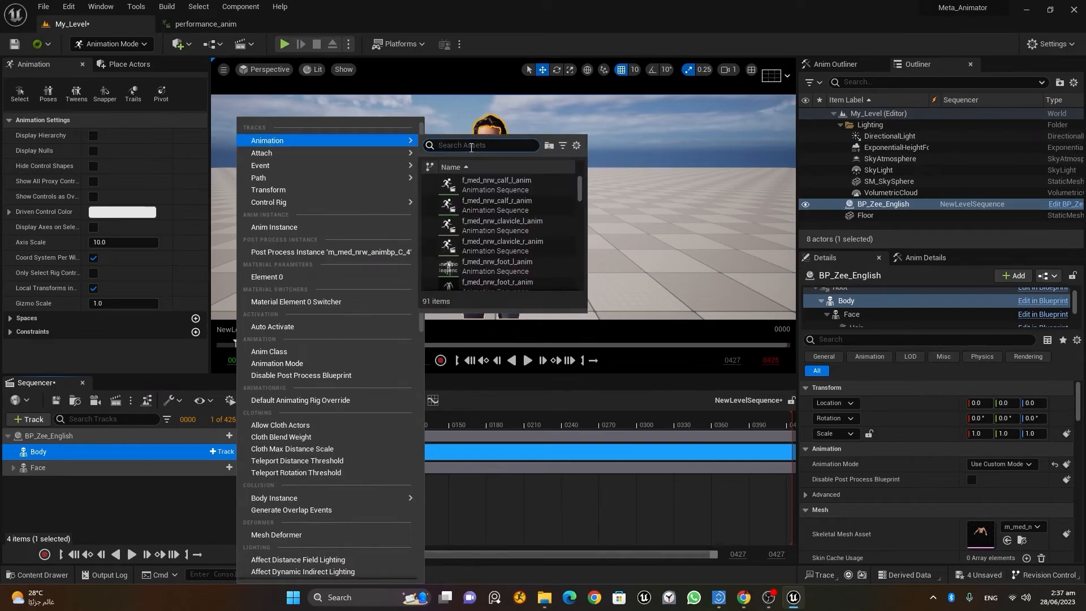
type("idle")
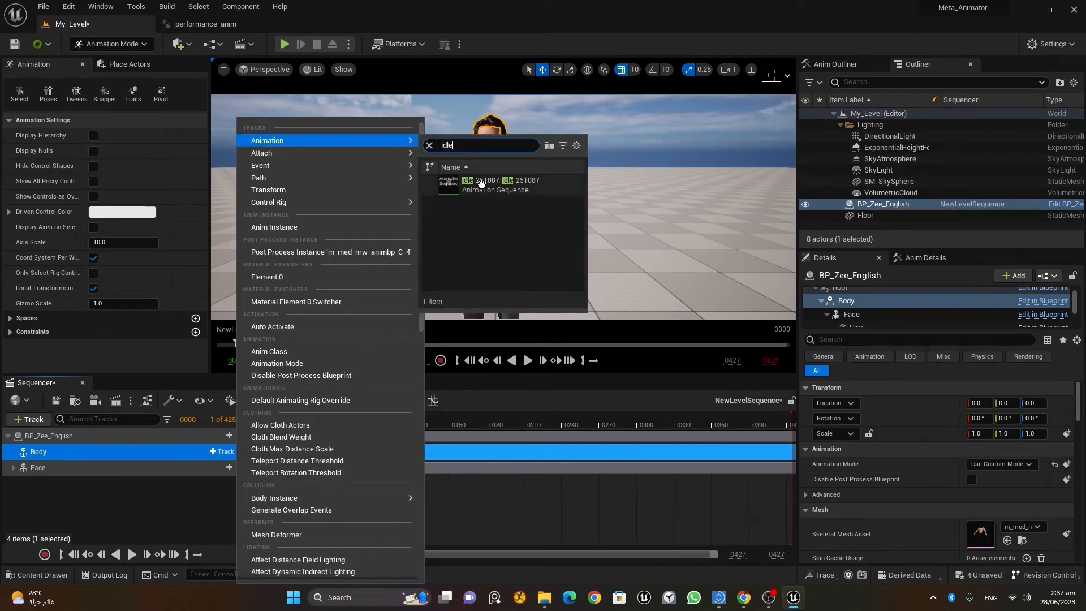
left_click(492, 184)
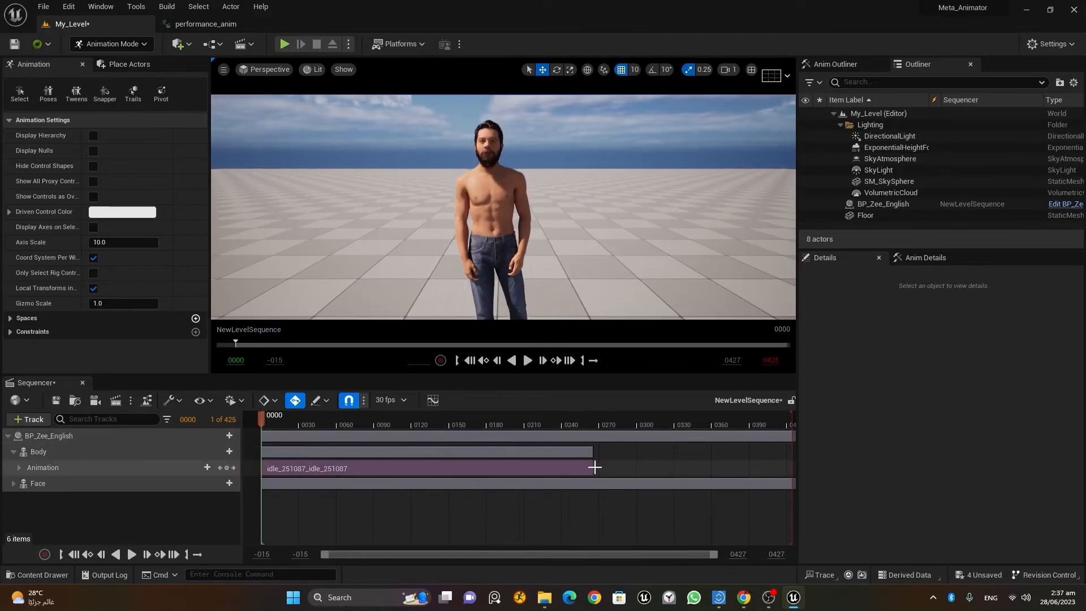
left_click(527, 360)
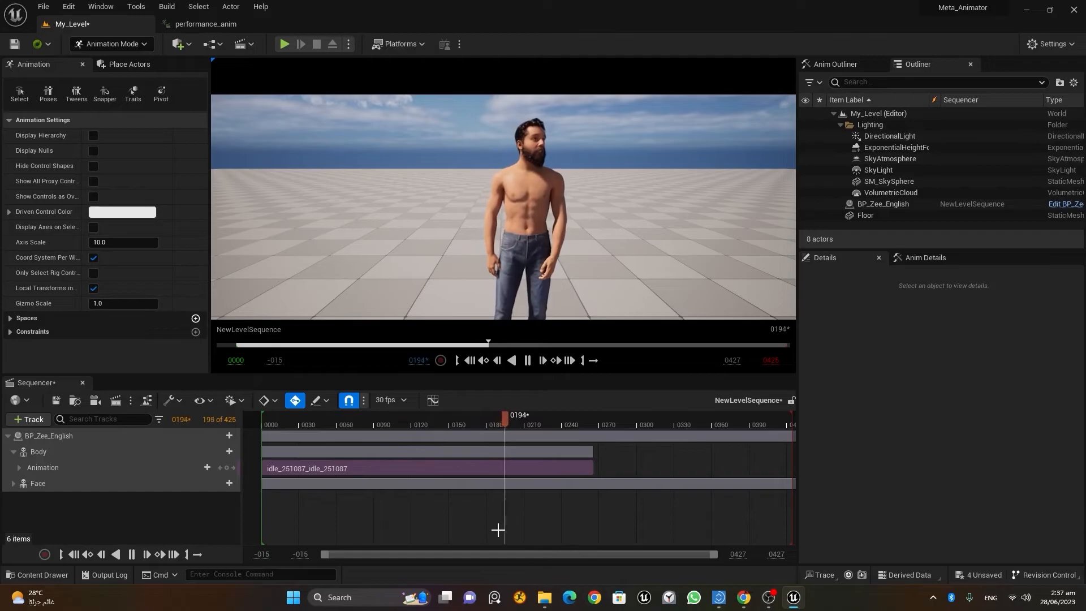
left_click(527, 360)
left_click(469, 361)
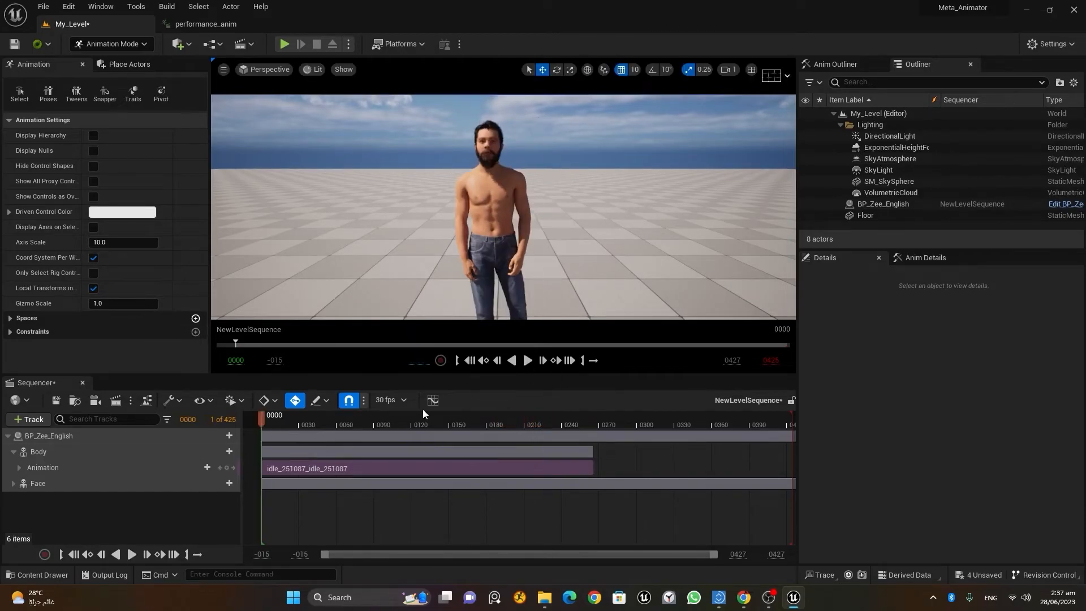
Replace the Body's idle clip with the stand-talk_251115_stand-talk_251115 animation, preview the sequence and return to frame 0
key("Delete")
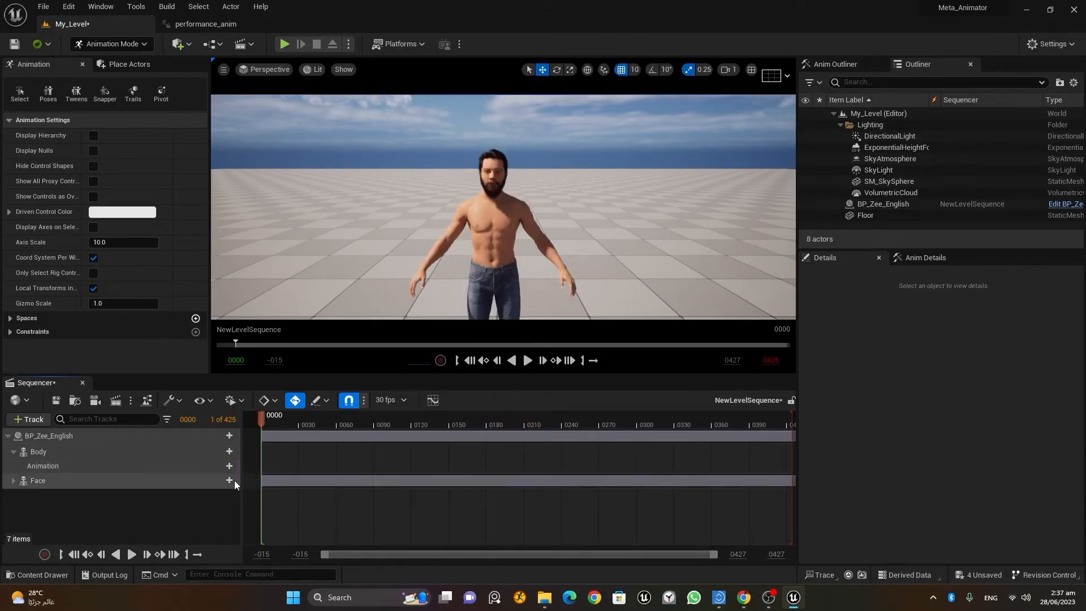
left_click(217, 467)
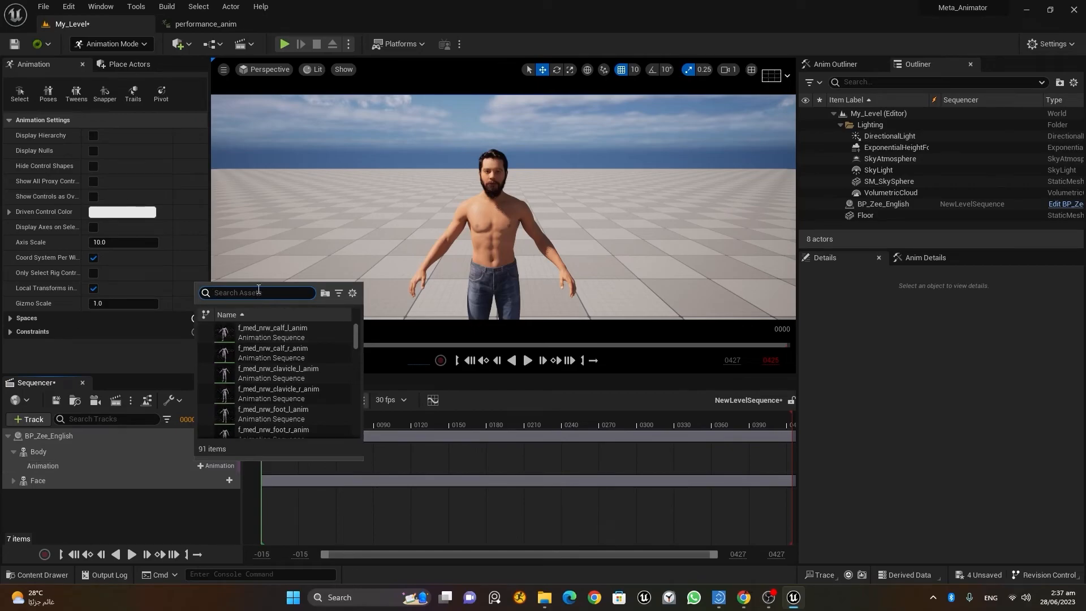
type("talk")
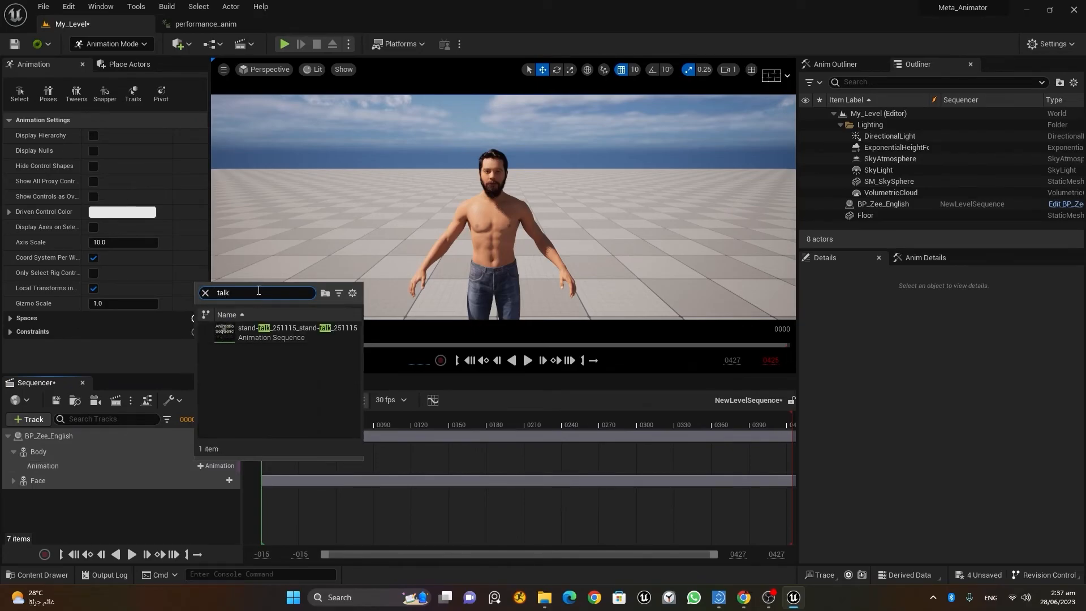
left_click(251, 332)
key("space")
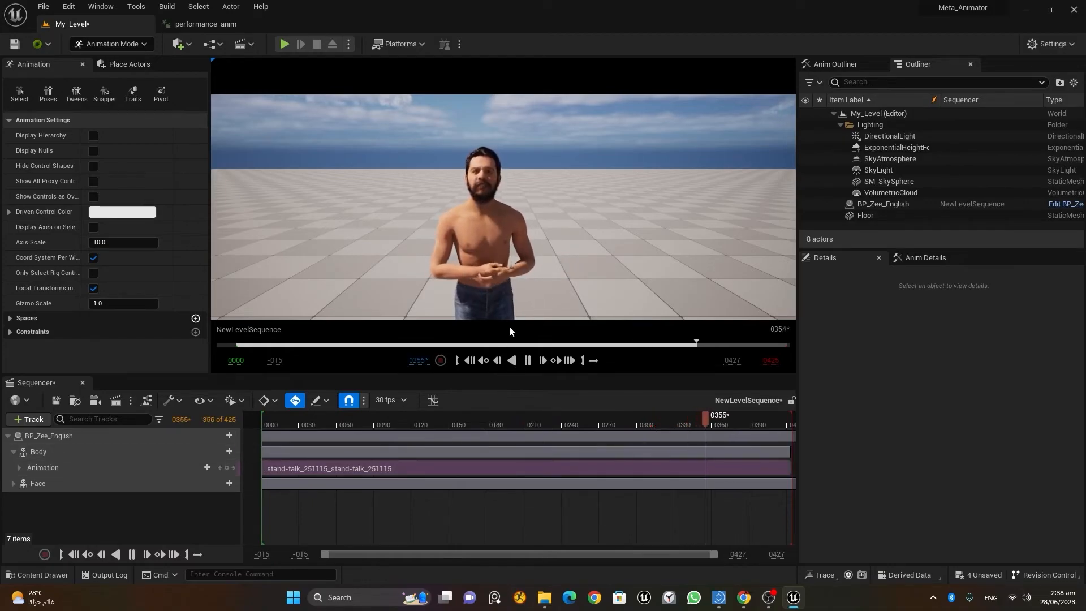
left_click(470, 361)
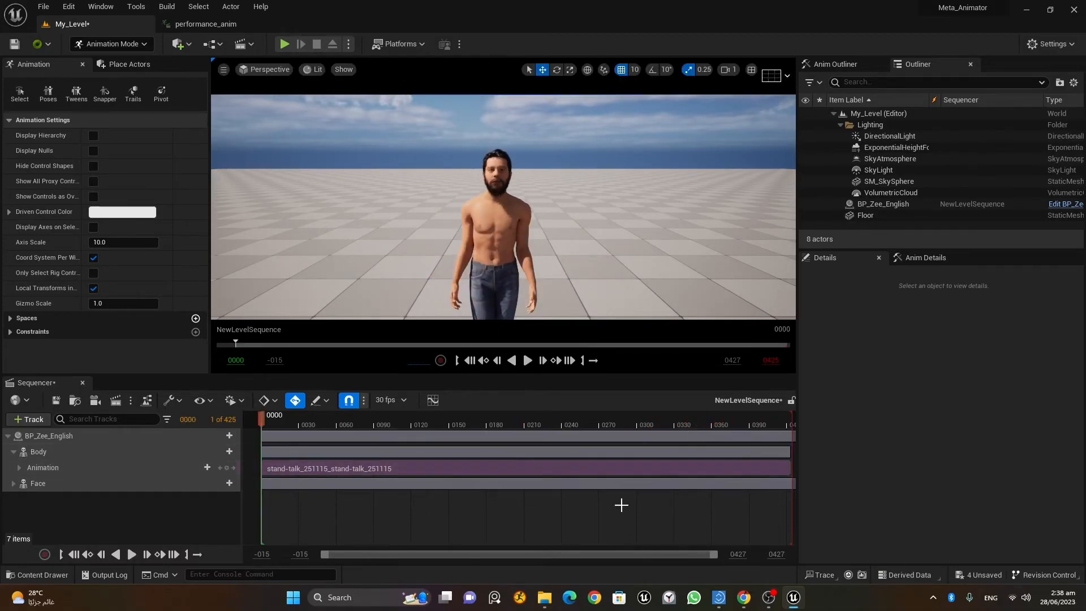